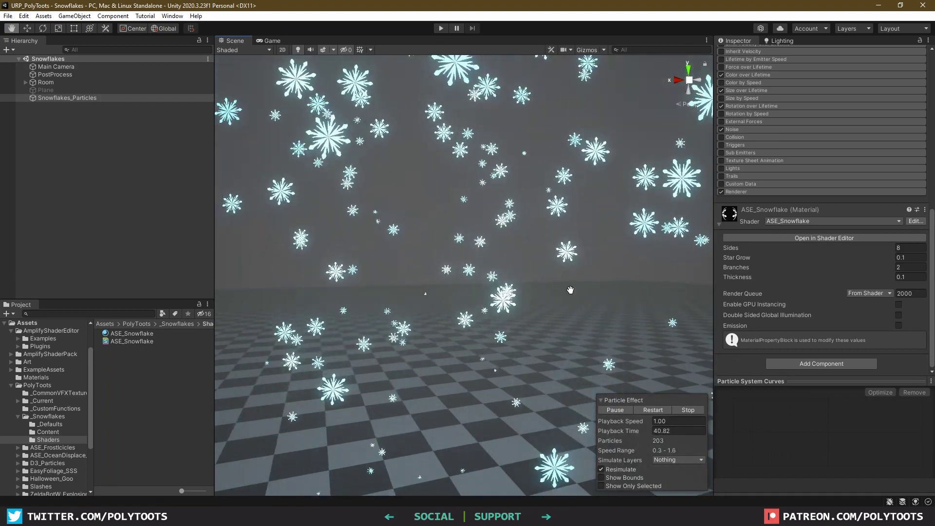
# Step: Set the ASE_Snowflake material's Sides to 6, Star Grow to 0.08, Branches to 4.38 and Thickness to about 0.09
pyautogui.keyDown('alt'); pyautogui.moveTo(551, 271); pyautogui.dragTo(560, 286); pyautogui.keyUp('alt')
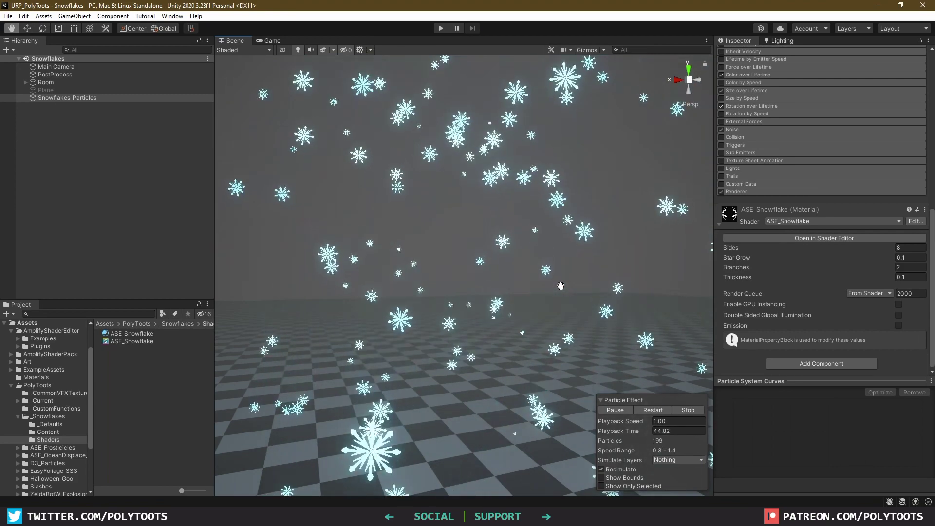
pyautogui.moveTo(560, 288); pyautogui.dragTo(495, 318)
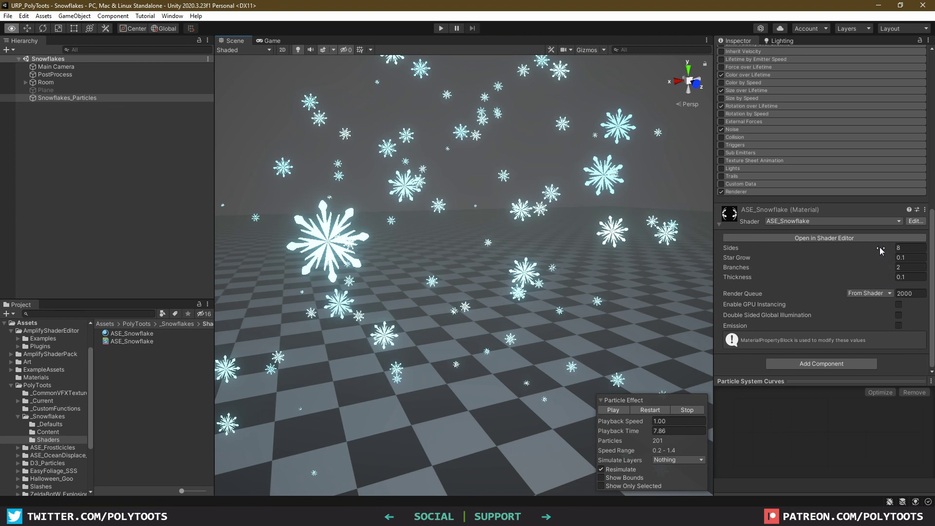
pyautogui.moveTo(882, 250); pyautogui.dragTo(248, 251)
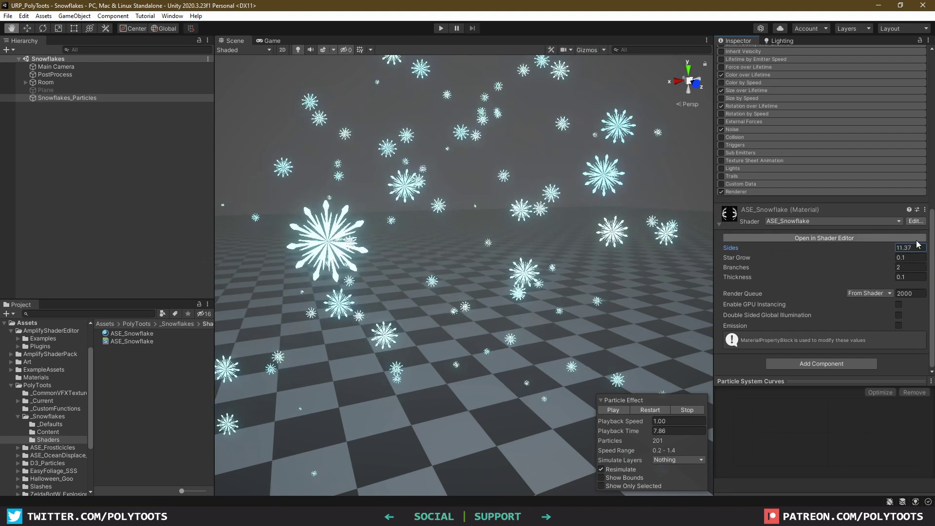
pyautogui.write('6')
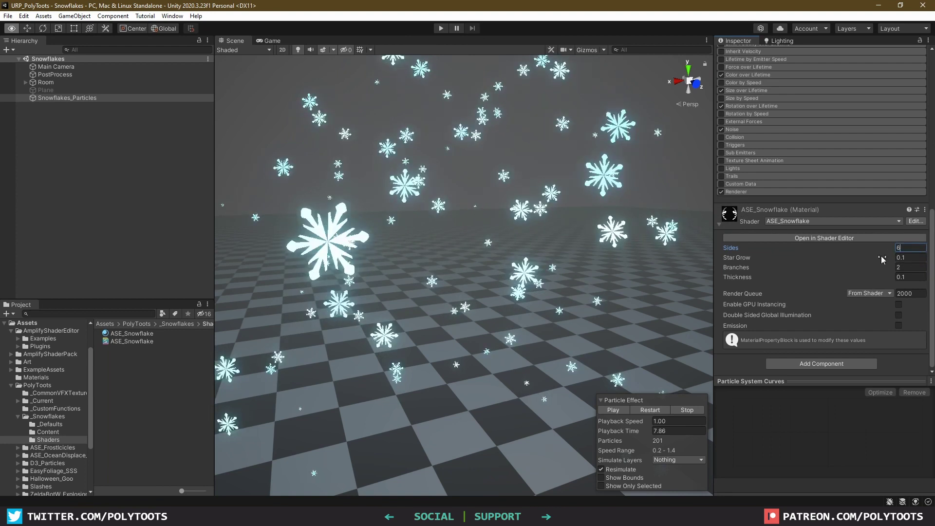
pyautogui.moveTo(881, 258)
pyautogui.mouseDown()
pyautogui.moveTo(862, 258)
pyautogui.moveTo(898, 257)
pyautogui.moveTo(880, 258)
pyautogui.mouseUp()
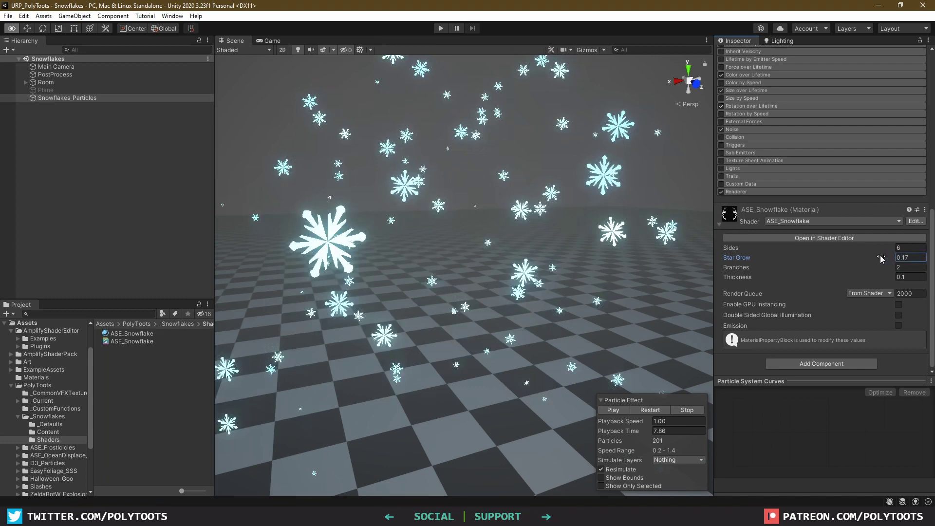
pyautogui.moveTo(27, 266); pyautogui.dragTo(603, 234)
pyautogui.moveTo(444, 236); pyautogui.dragTo(872, 268)
pyautogui.moveTo(874, 277); pyautogui.dragTo(872, 279)
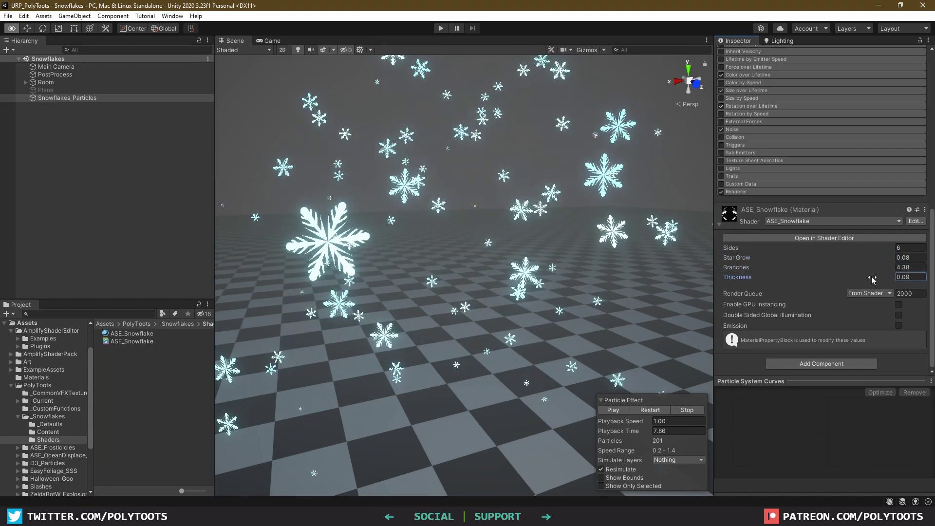
pyautogui.keyDown('alt'); pyautogui.moveTo(562, 280); pyautogui.dragTo(575, 281); pyautogui.keyUp('alt')
pyautogui.keyDown('alt'); pyautogui.moveTo(575, 280); pyautogui.dragTo(438, 282, button='right'); pyautogui.keyUp('alt')
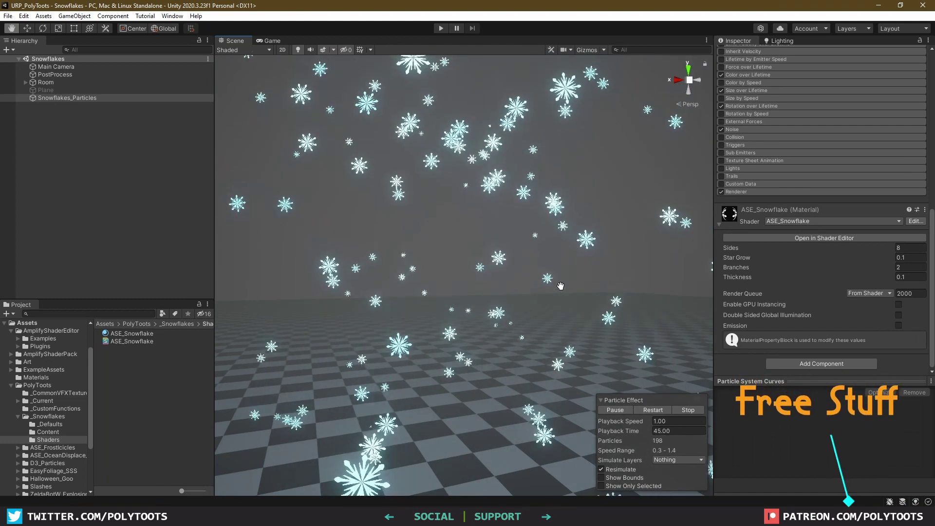
pyautogui.keyDown('alt'); pyautogui.moveTo(558, 332); pyautogui.dragTo(495, 318); pyautogui.keyUp('alt')
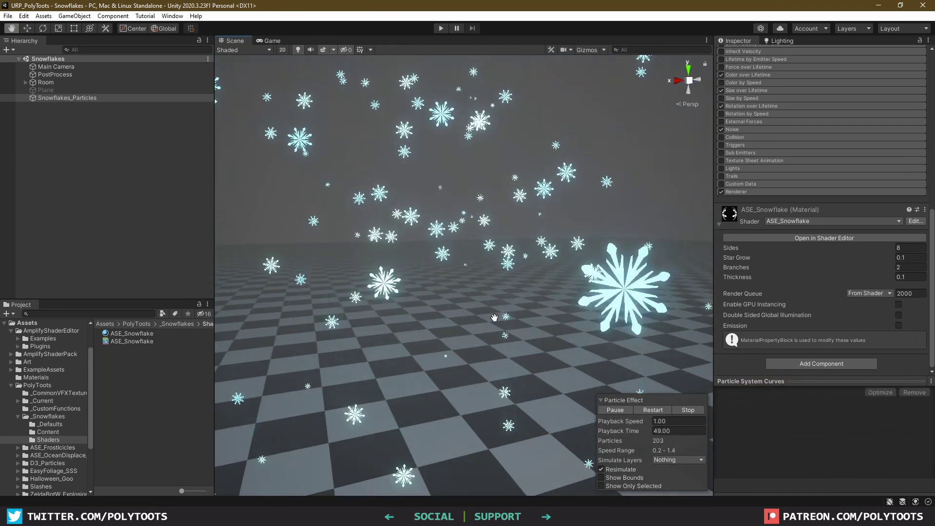
# Step: Create a Universal Render Pipeline Unlit Shader Graph named SG_Snowflake in the Shaders folder and open it for editing
pyautogui.rightClick(127, 385)
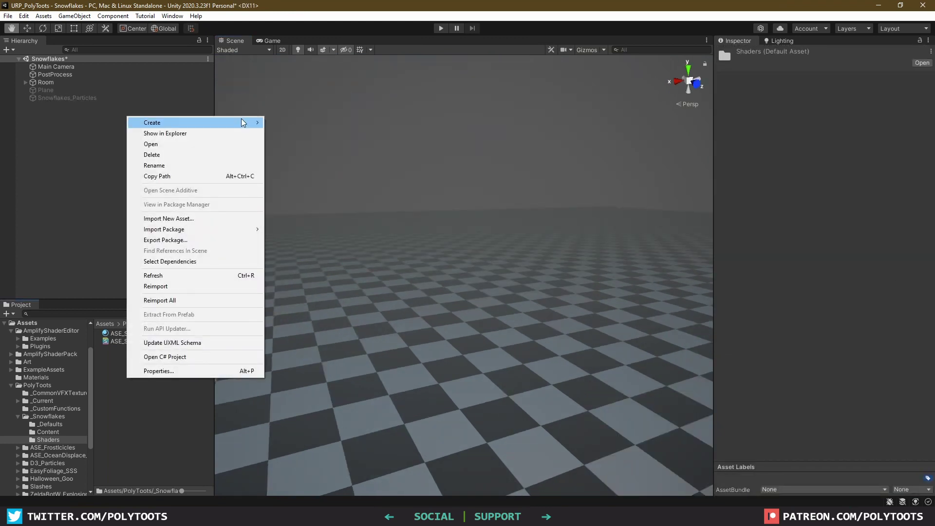
pyautogui.moveTo(243, 126)
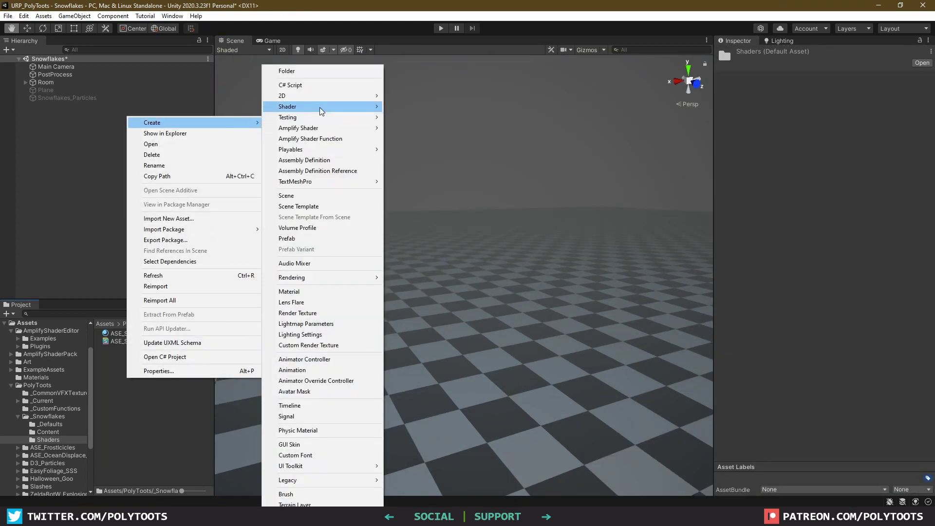
pyautogui.moveTo(349, 108)
pyautogui.moveTo(428, 189)
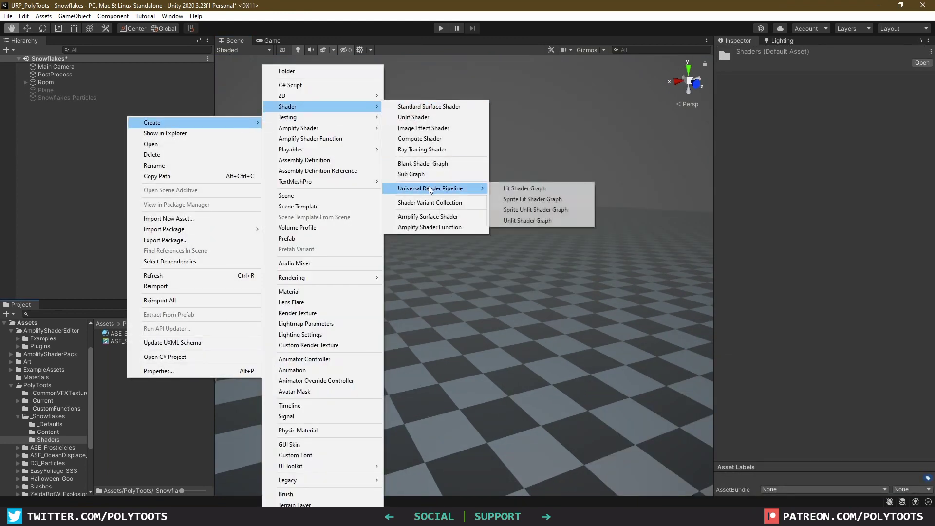
pyautogui.click(522, 220)
pyautogui.write('SG')
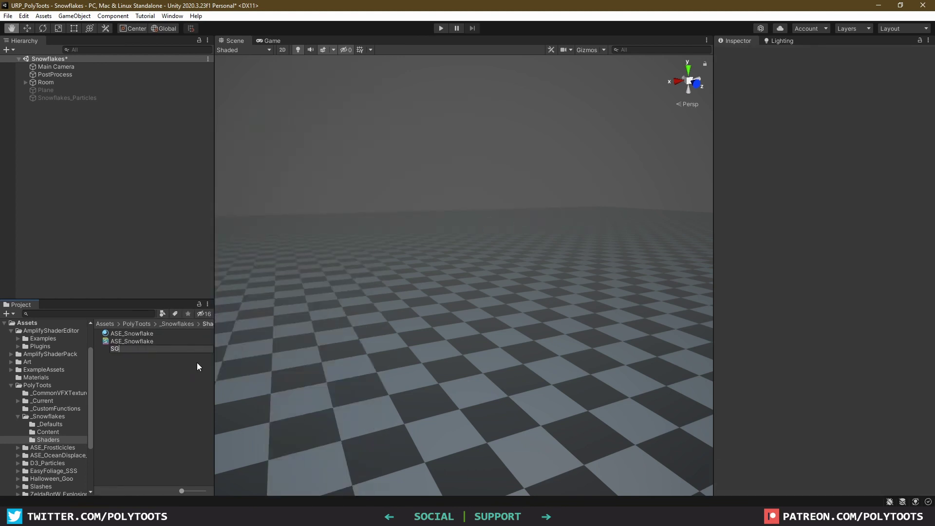
pyautogui.write('_Snowflake')
pyautogui.doubleClick(120, 350)
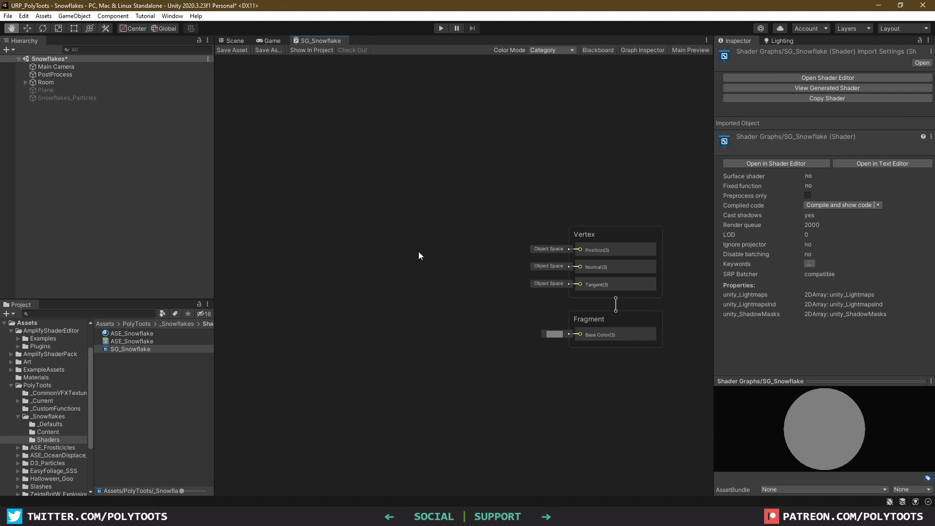
# Step: Add a UV node and a Split node to the graph, and connect the UV output to Split's input
pyautogui.press('space')
pyautogui.write('uv')
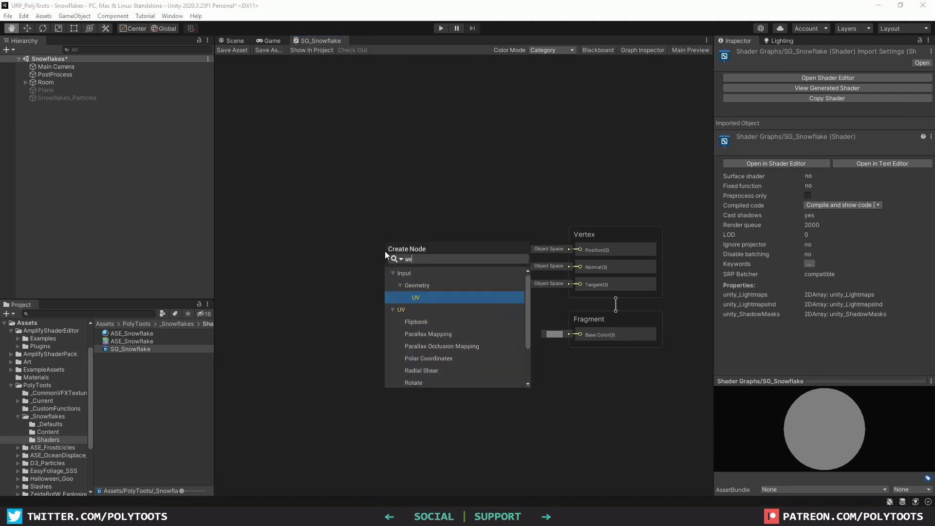
pyautogui.click(416, 297)
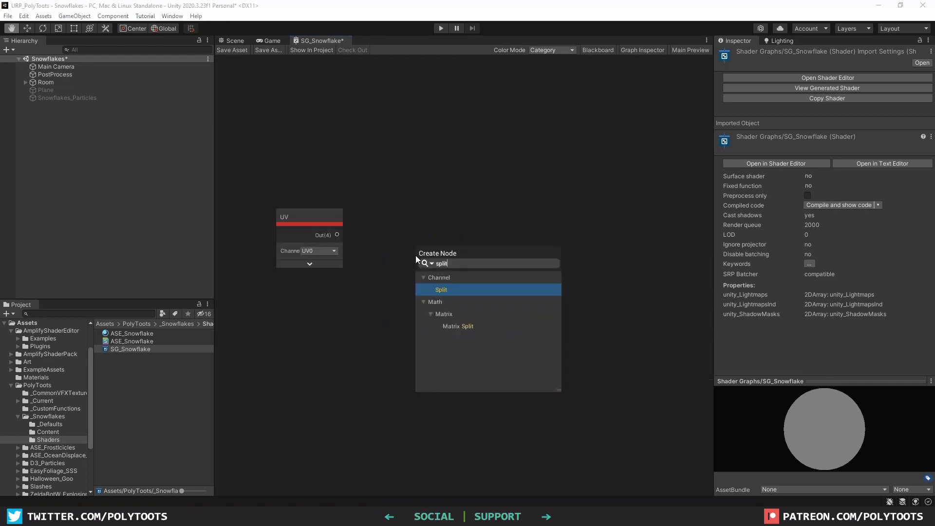
pyautogui.press('Return')
pyautogui.moveTo(428, 273); pyautogui.dragTo(403, 234)
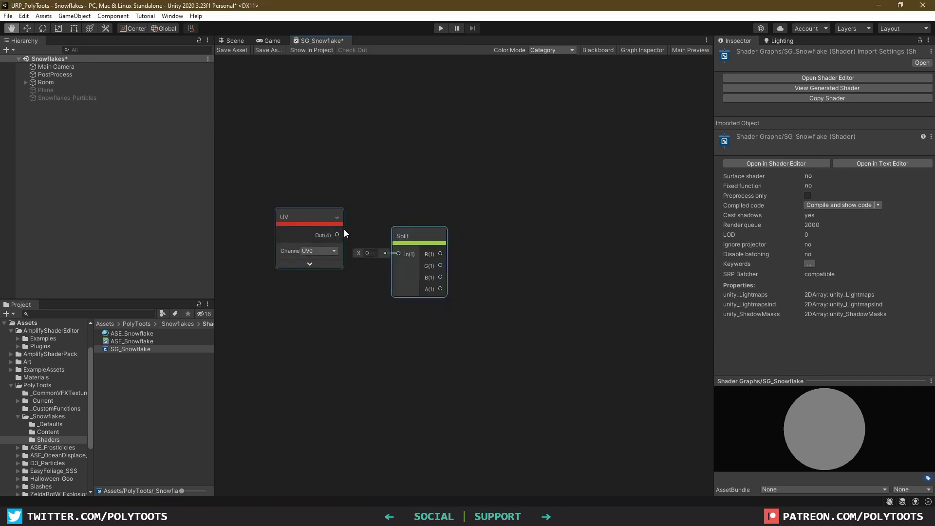
# Step: Add two Subtract nodes and connect Split's R output to the upper one's A input and G to the lower one's
pyautogui.press('space')
pyautogui.write('subtract')
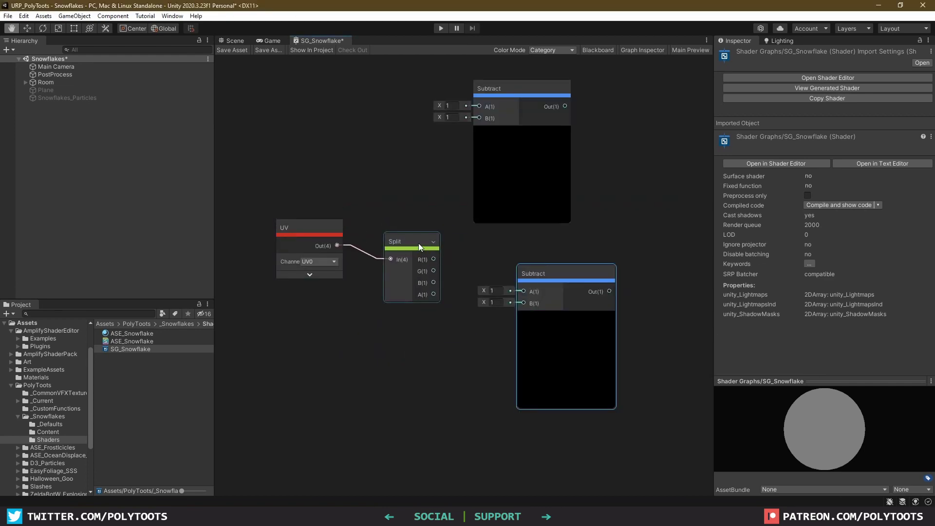
pyautogui.moveTo(419, 244); pyautogui.dragTo(413, 223)
pyautogui.moveTo(553, 139); pyautogui.dragTo(581, 180)
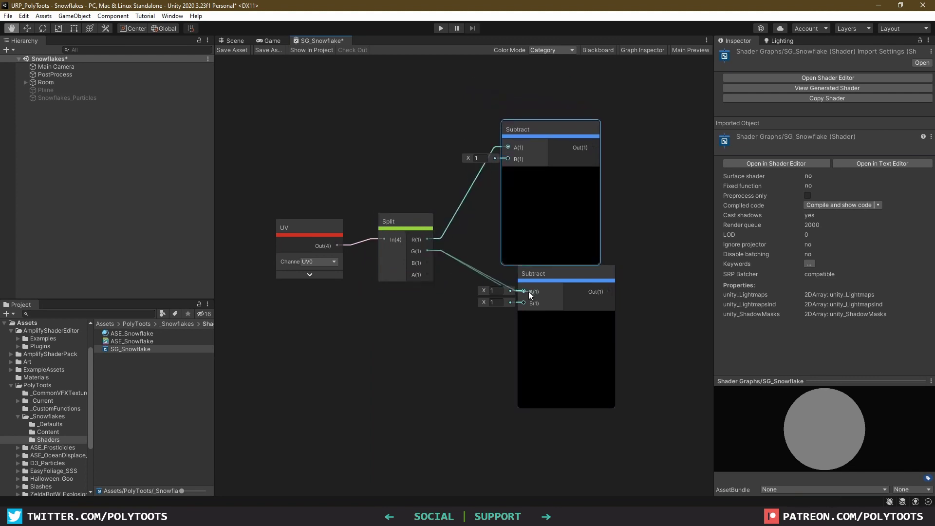
pyautogui.moveTo(530, 294); pyautogui.dragTo(529, 293)
pyautogui.moveTo(555, 279); pyautogui.dragTo(544, 284)
# Step: Set the B input of both Subtract nodes to 0.5 and line the two nodes up one above the other
pyautogui.moveTo(470, 161); pyautogui.dragTo(467, 163)
pyautogui.moveTo(472, 307)
pyautogui.mouseDown()
pyautogui.moveTo(488, 311)
pyautogui.moveTo(463, 304)
pyautogui.mouseUp()
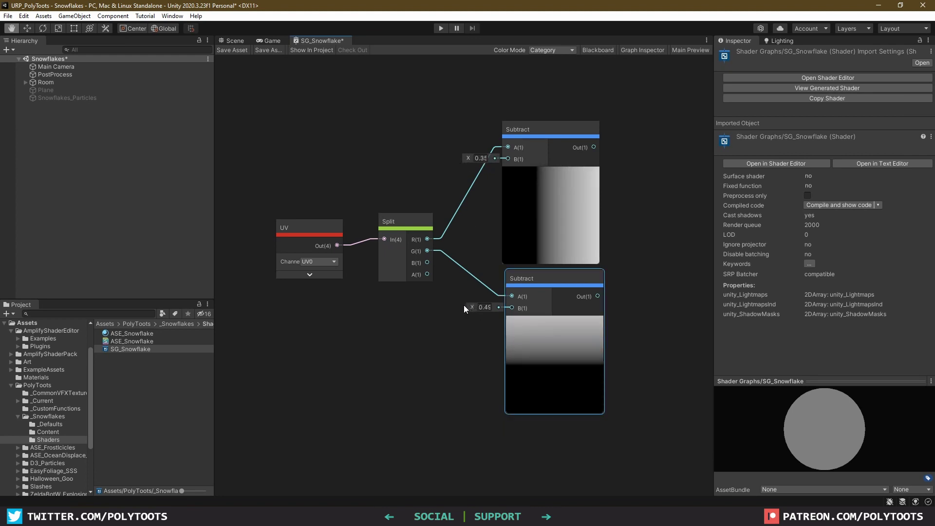
pyautogui.write('0.5')
pyautogui.press('Tab')
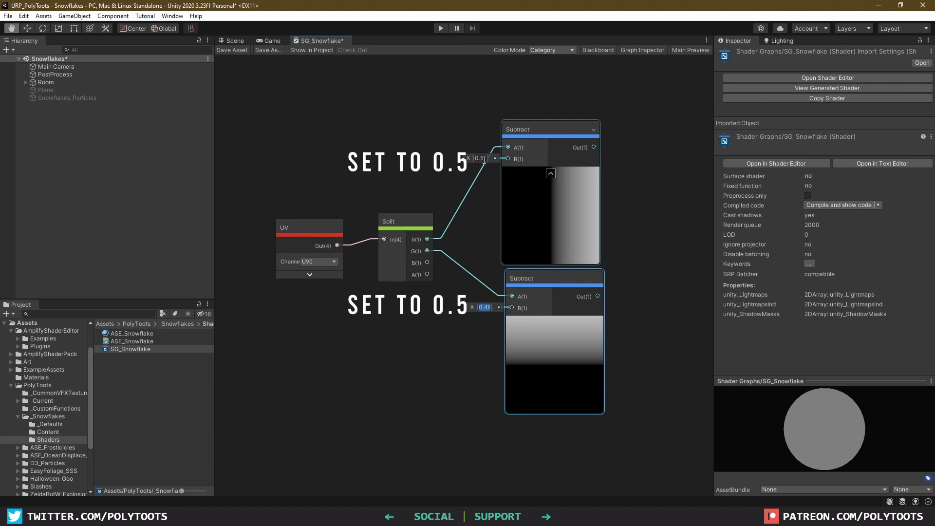
pyautogui.write('0.5')
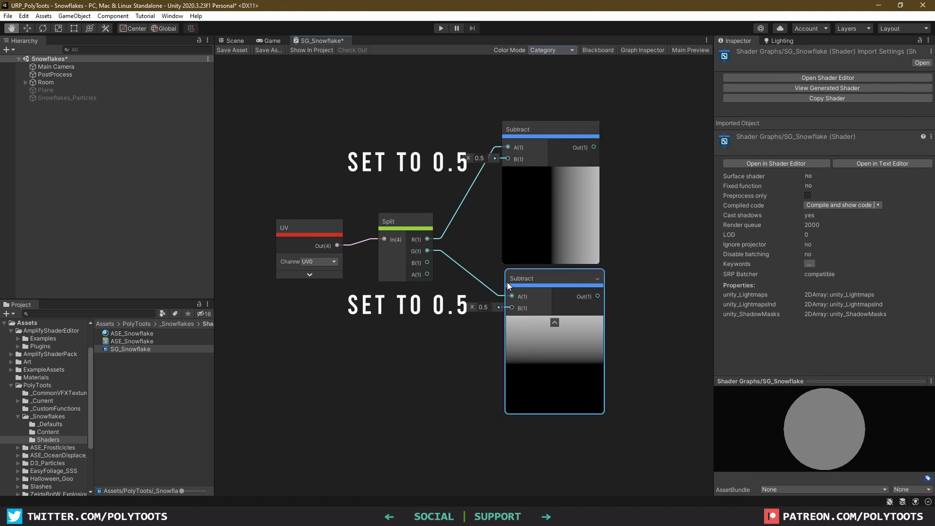
pyautogui.moveTo(530, 285); pyautogui.dragTo(500, 289)
pyautogui.moveTo(560, 206); pyautogui.dragTo(536, 204)
pyautogui.click(522, 288)
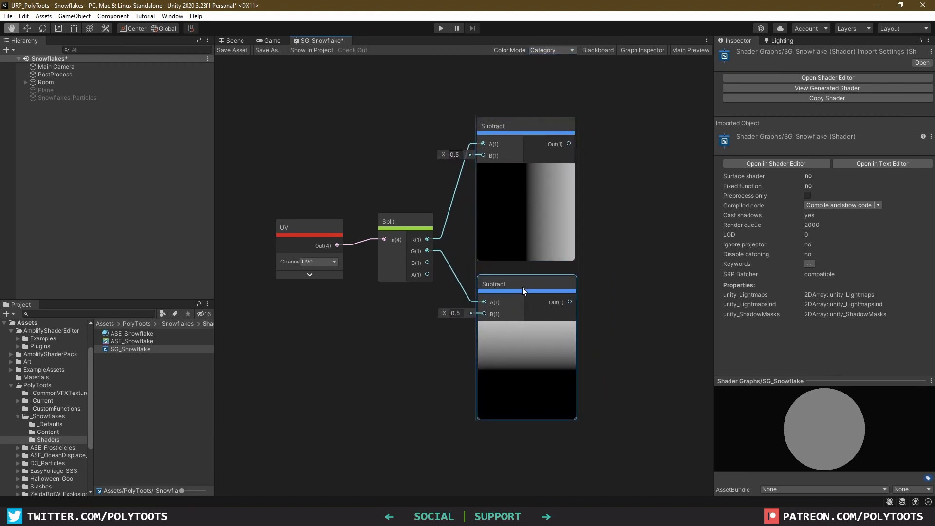
# Step: Add a Multiply node and connect the upper Subtract output to A and the lower Subtract output to B
pyautogui.scroll(-3, 565, 254)
pyautogui.click(548, 246)
pyautogui.press('space')
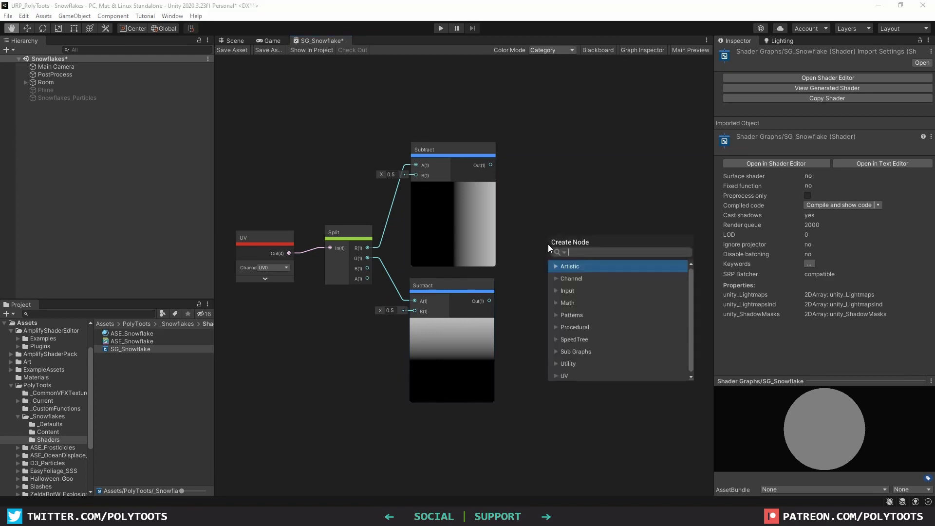
pyautogui.write('mult')
pyautogui.press('Return')
pyautogui.moveTo(491, 164); pyautogui.dragTo(555, 278)
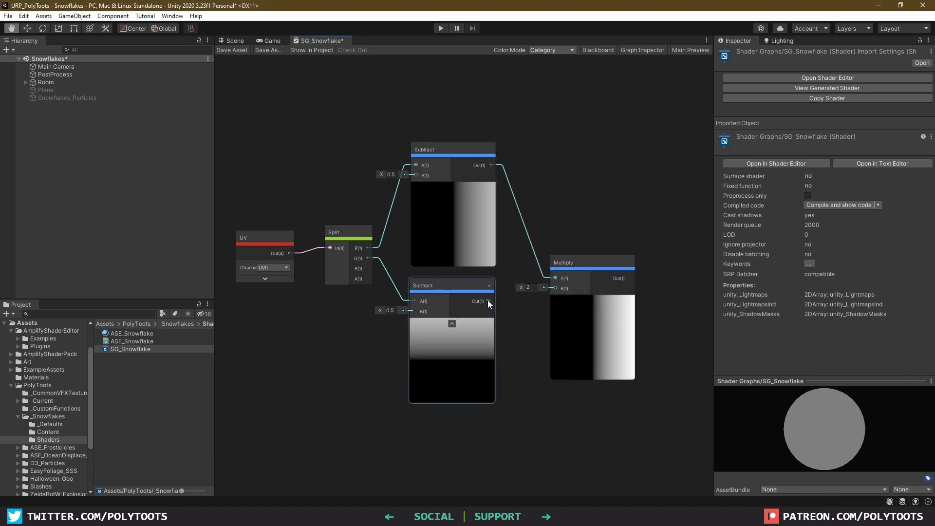
pyautogui.moveTo(489, 301); pyautogui.dragTo(550, 286)
pyautogui.moveTo(590, 337); pyautogui.dragTo(576, 305)
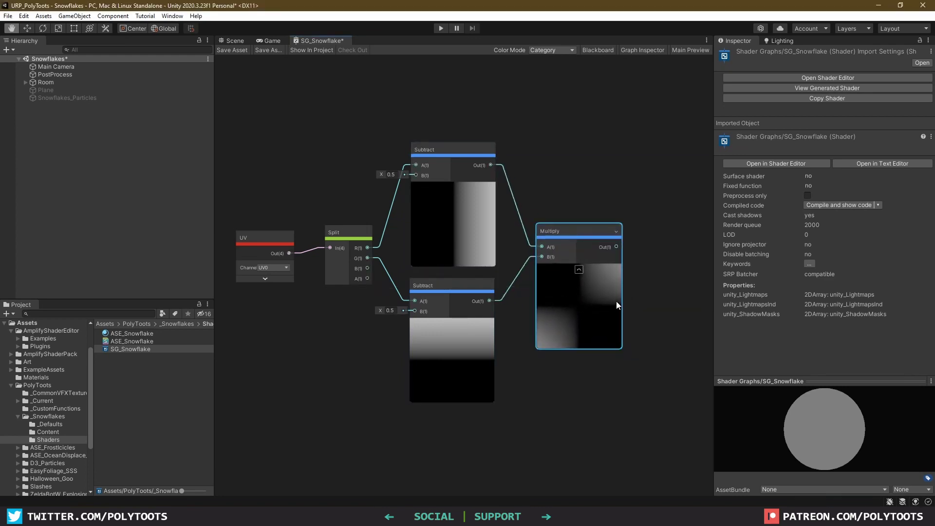
# Step: Add a Step node beside the Multiply node and connect the Multiply output to its Edge input
pyautogui.press('space')
pyautogui.write('step')
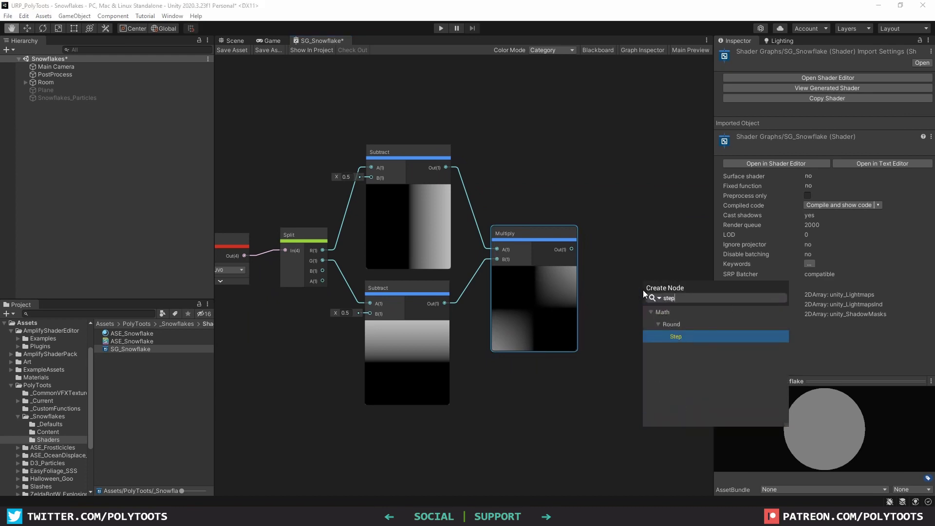
pyautogui.press('Return')
pyautogui.scroll(1, 643, 290)
pyautogui.moveTo(580, 280); pyautogui.dragTo(479, 263, button='middle')
pyautogui.click(577, 291)
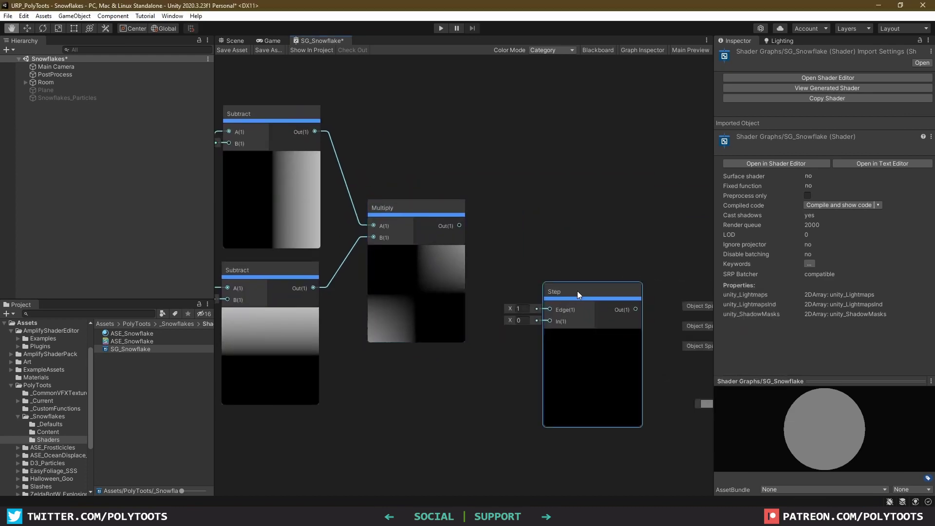
pyautogui.moveTo(577, 291); pyautogui.dragTo(509, 219)
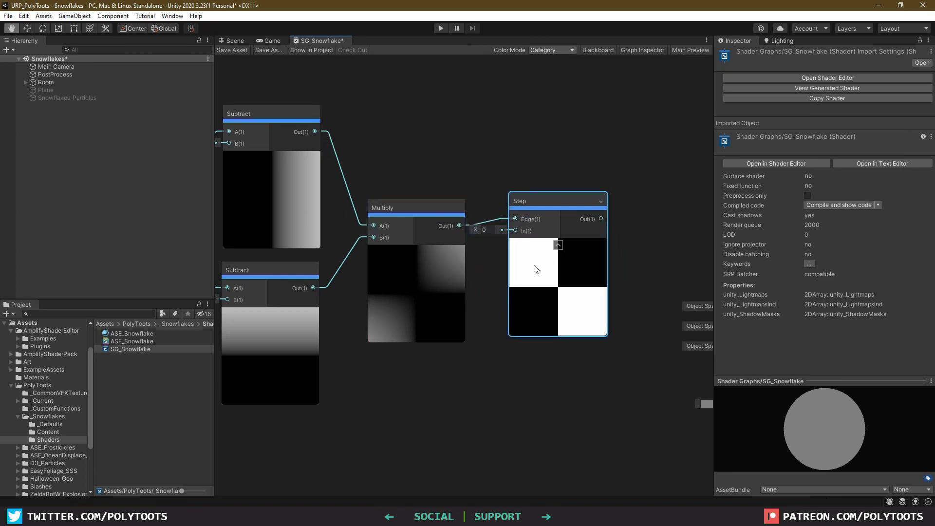
# Step: Move all the nodes away from the Vertex and Fragment blocks, and shift UV and Split farther from the Subtract nodes to leave a gap
pyautogui.moveTo(535, 269); pyautogui.dragTo(551, 274, button='middle')
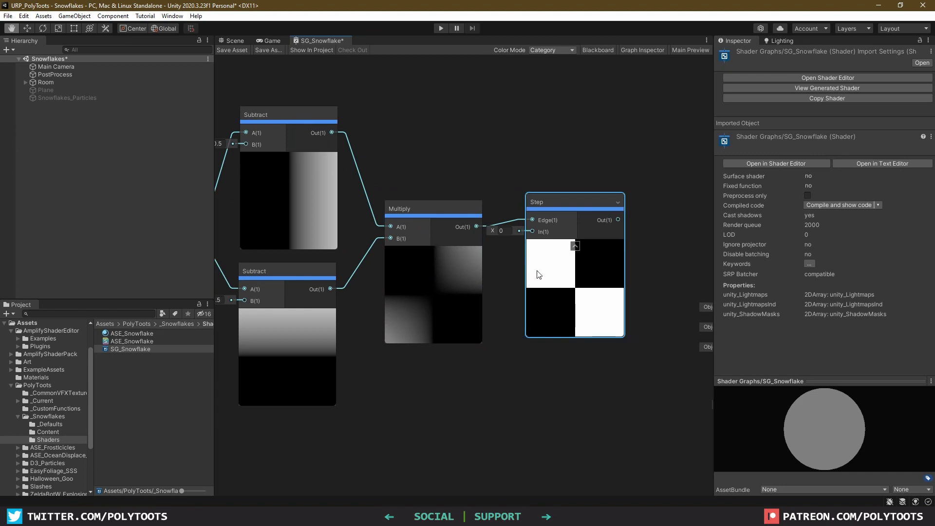
pyautogui.scroll(-1, 543, 271)
pyautogui.scroll(-1, 545, 272)
pyautogui.scroll(-1, 463, 258)
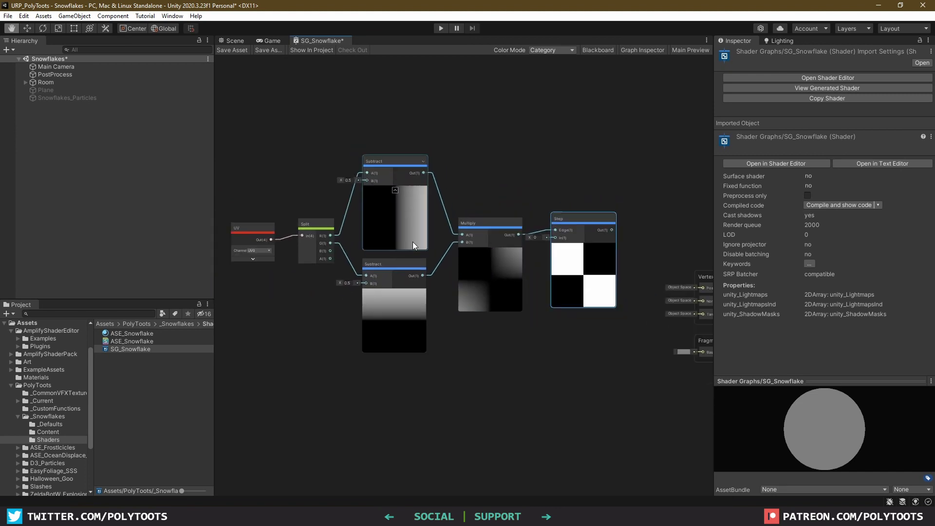
pyautogui.scroll(-1, 459, 242)
pyautogui.moveTo(585, 138); pyautogui.dragTo(273, 332)
pyautogui.moveTo(374, 298); pyautogui.dragTo(542, 307, button='middle')
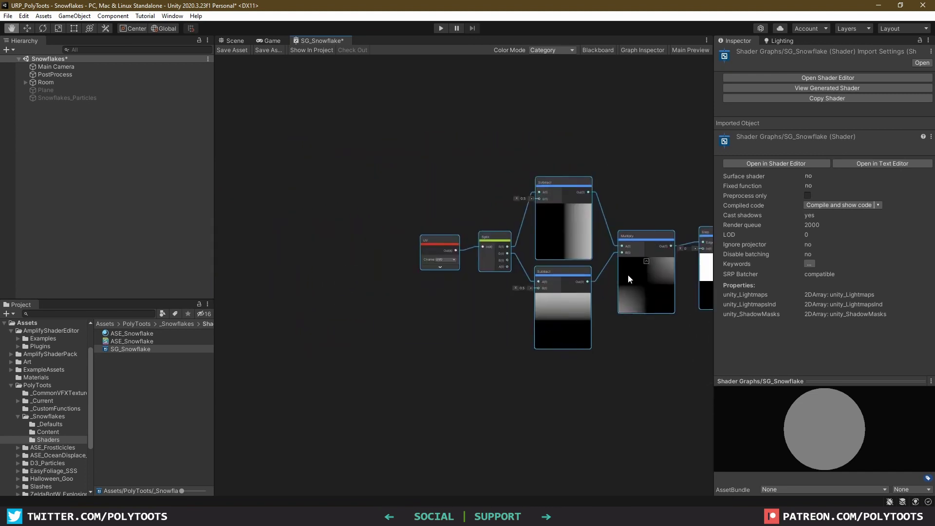
pyautogui.moveTo(628, 274); pyautogui.dragTo(445, 259)
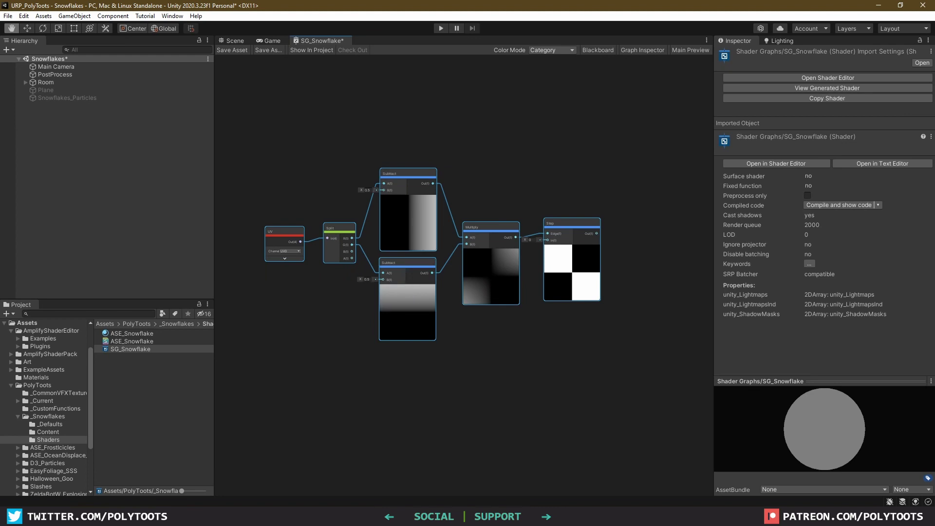
pyautogui.click(571, 370)
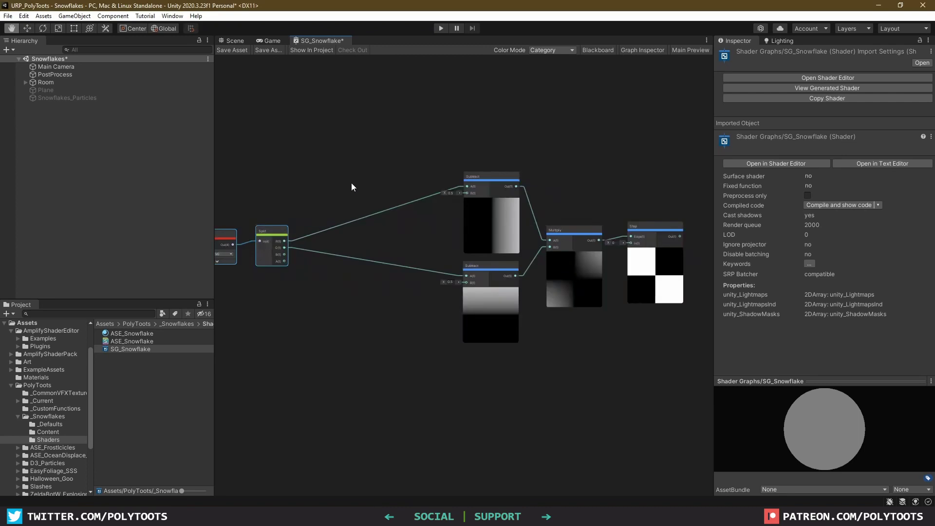
# Step: Add a Multiply node and a Fraction node in the gap between the Split and Subtract nodes
pyautogui.scroll(2, 346, 200)
pyautogui.press('space')
pyautogui.write('mult')
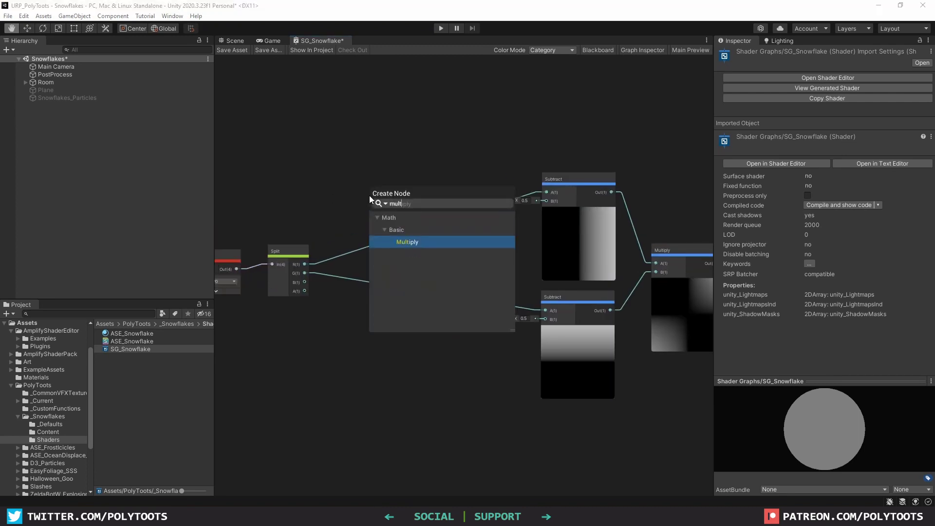
pyautogui.press('Return')
pyautogui.press('space')
pyautogui.write('fractio')
pyautogui.press('Return')
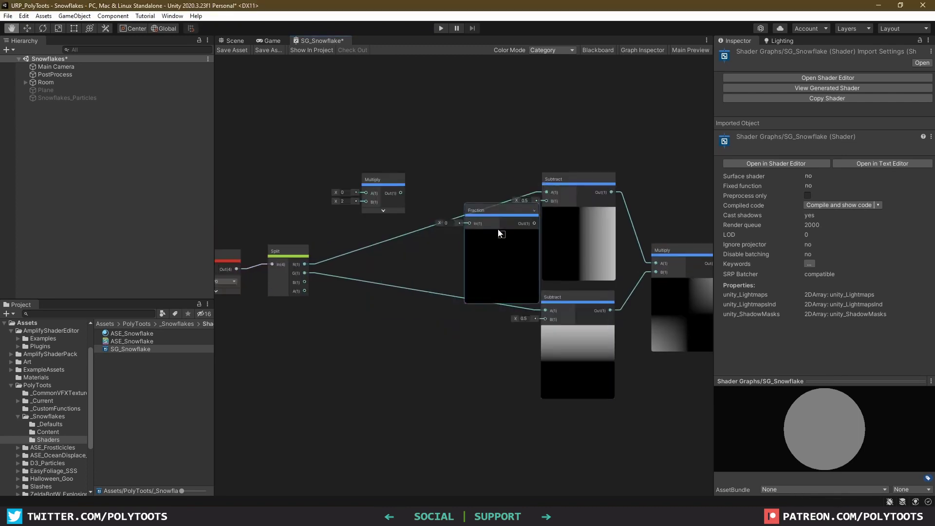
# Step: Connect Split's R output to Multiply's A input, Multiply's output to Fraction, and Fraction's output to the upper Subtract's A input
pyautogui.moveTo(498, 230); pyautogui.dragTo(477, 199)
pyautogui.moveTo(395, 192); pyautogui.dragTo(450, 193)
pyautogui.moveTo(470, 179); pyautogui.dragTo(457, 166)
pyautogui.moveTo(341, 219); pyautogui.dragTo(345, 213)
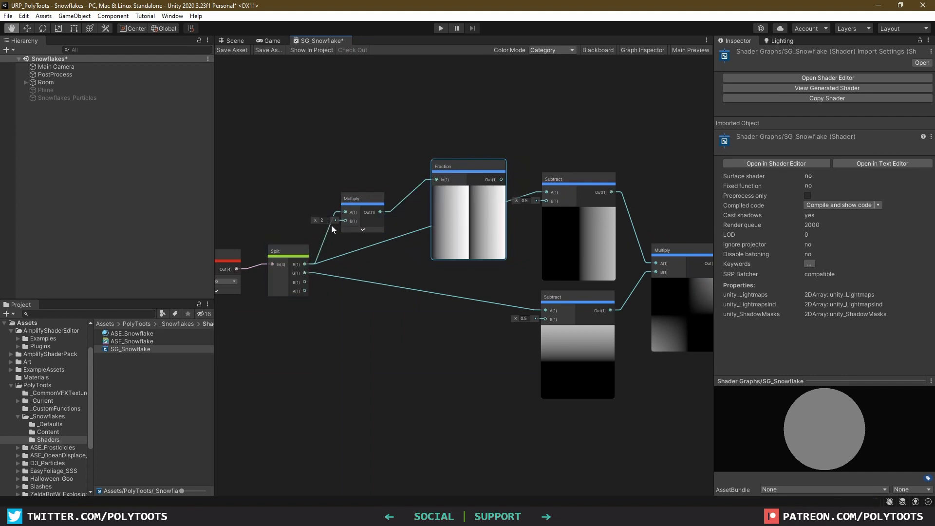
pyautogui.moveTo(458, 166); pyautogui.dragTo(546, 193)
# Step: Duplicate the Multiply and Fraction nodes and wire the copies between Split's G output and the lower Subtract's A input
pyautogui.moveTo(339, 155); pyautogui.dragTo(459, 230)
pyautogui.hotkey('ctrl', 'd')
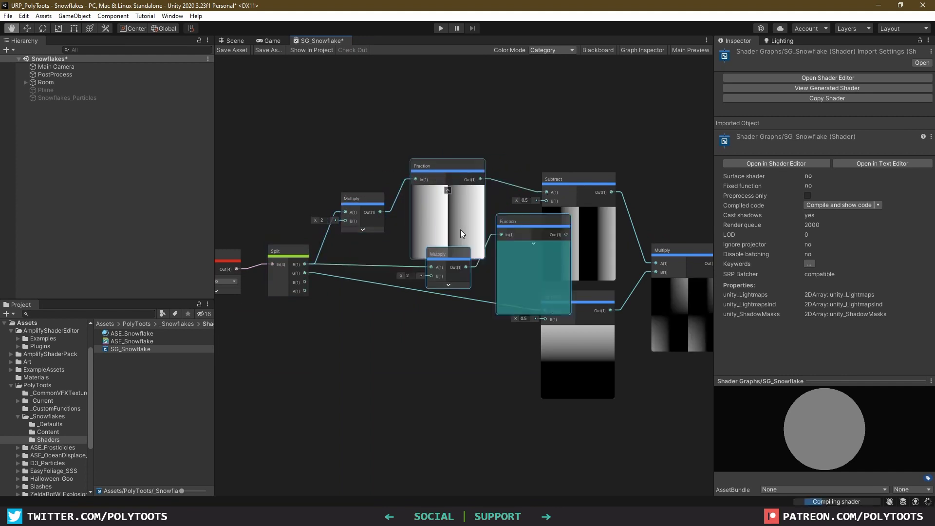
pyautogui.moveTo(521, 224); pyautogui.dragTo(442, 299)
pyautogui.moveTo(341, 337); pyautogui.dragTo(351, 342)
pyautogui.moveTo(486, 309); pyautogui.dragTo(545, 310)
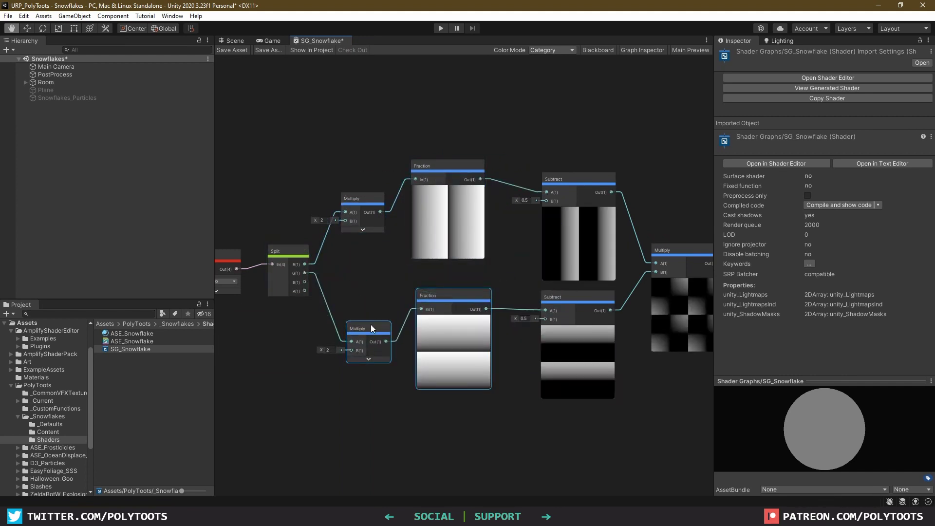
pyautogui.moveTo(370, 325); pyautogui.dragTo(366, 314)
# Step: Add a Float node with value 2 and connect it to the B input of both Multiply nodes after Split
pyautogui.click(222, 202)
pyautogui.press('space')
pyautogui.write('float')
pyautogui.doubleClick(245, 250)
pyautogui.moveTo(263, 228); pyautogui.dragTo(346, 220)
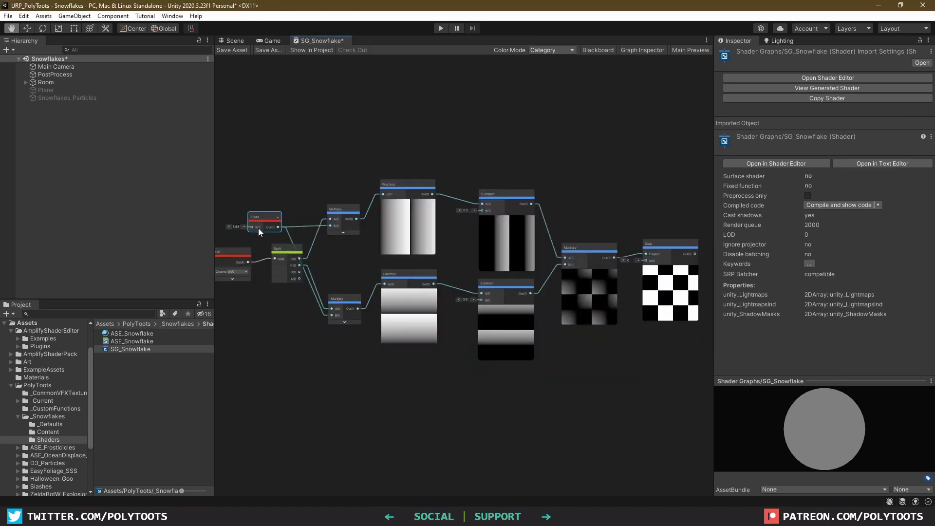
pyautogui.moveTo(230, 226)
pyautogui.mouseDown()
pyautogui.moveTo(285, 226)
pyautogui.moveTo(229, 229)
pyautogui.mouseUp()
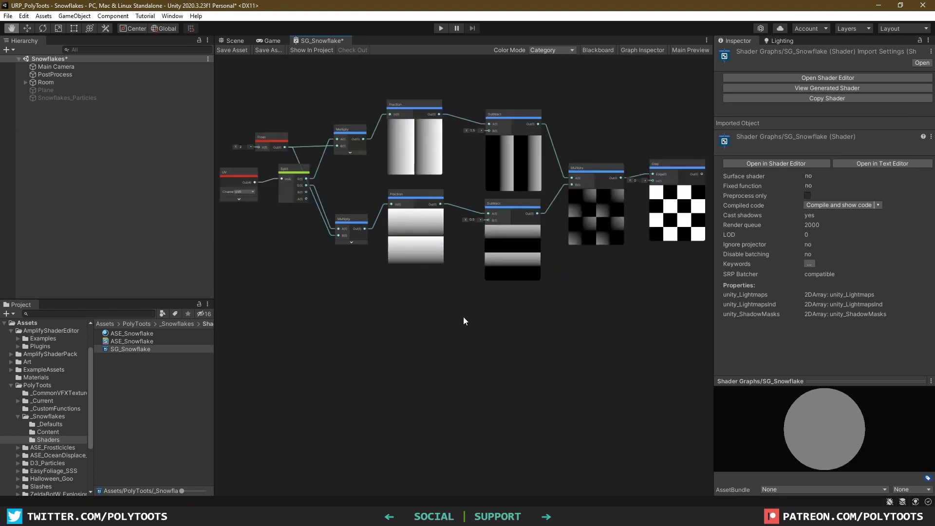
# Step: Add a Checkerboard node in the empty area below the node network
pyautogui.press('space')
pyautogui.write('checker')
pyautogui.press('Return')
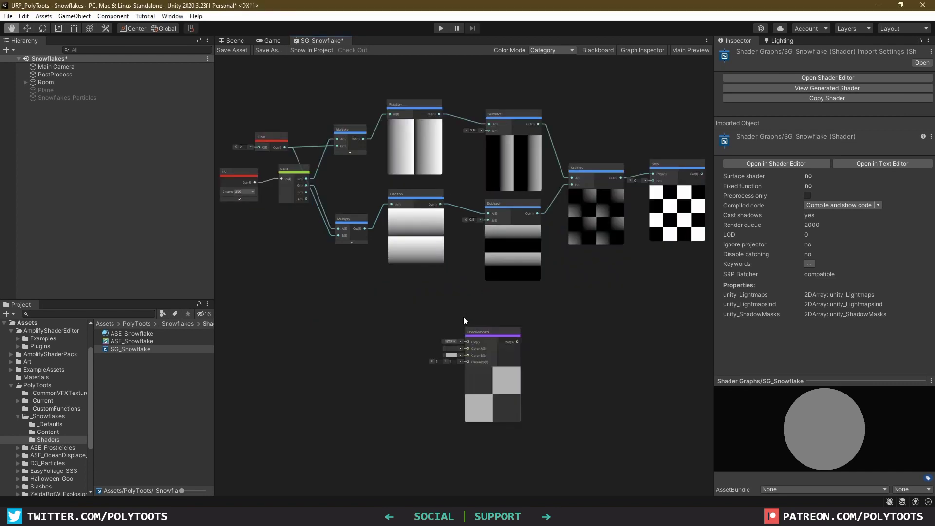
pyautogui.moveTo(484, 340); pyautogui.dragTo(482, 318)
pyautogui.scroll(3, 482, 319)
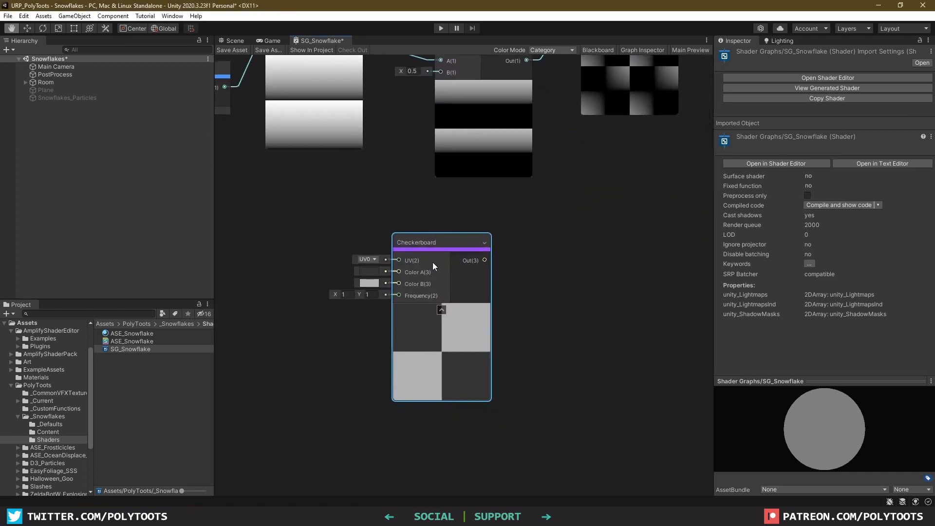
# Step: Search the available nodes for "snowflake???" and "star????" without adding any
pyautogui.press('space')
pyautogui.write('snowflake???')
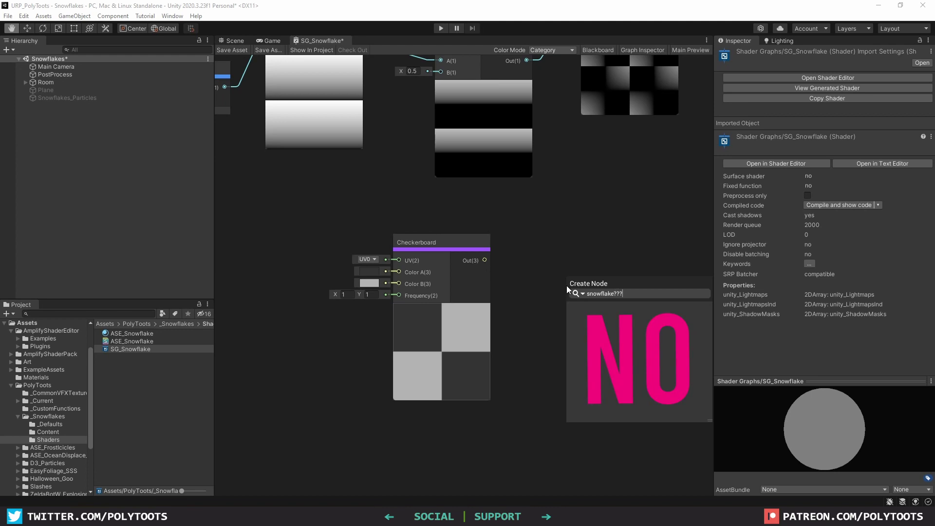
pyautogui.hotkey('ctrl', 'a')
pyautogui.write('star????')
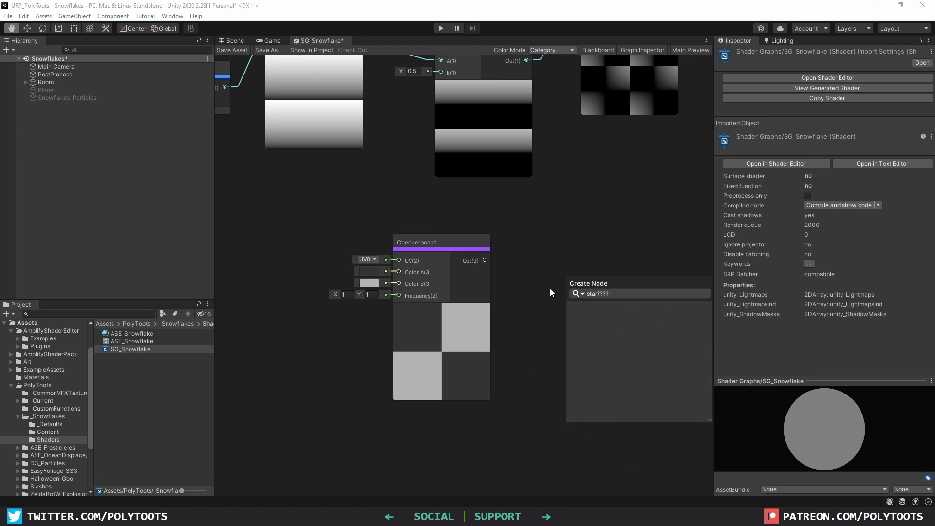
pyautogui.press('Escape')
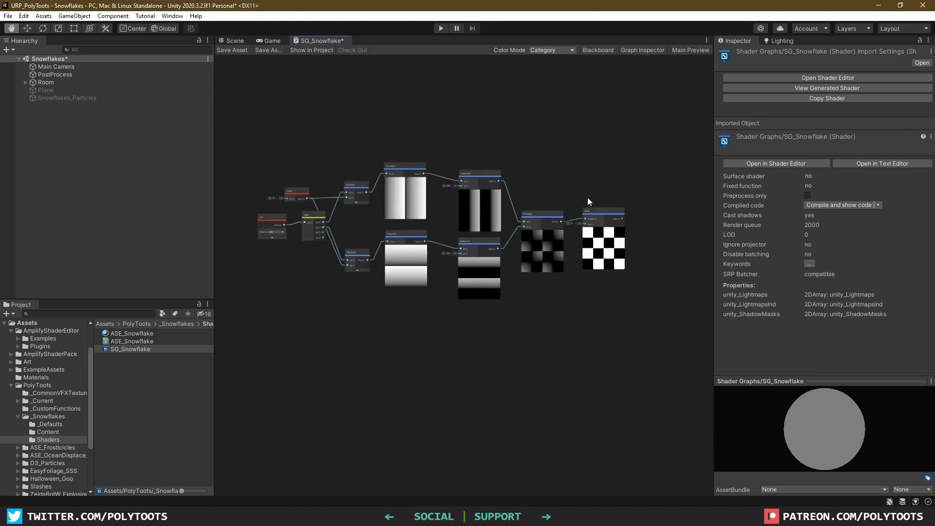
# Step: Duplicate the whole checker pattern network and place the copy below the original
pyautogui.moveTo(265, 350); pyautogui.dragTo(267, 351)
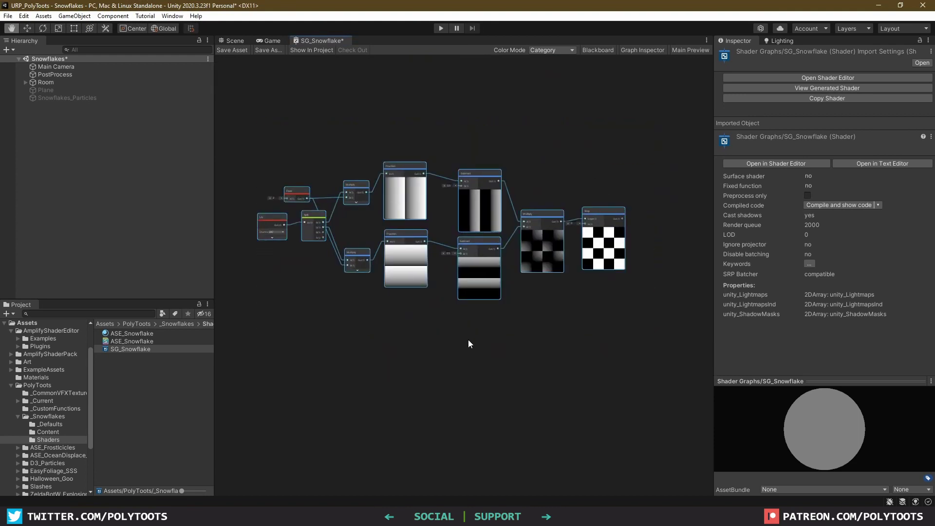
pyautogui.hotkey('ctrl', 'd')
pyautogui.moveTo(540, 319); pyautogui.dragTo(478, 351)
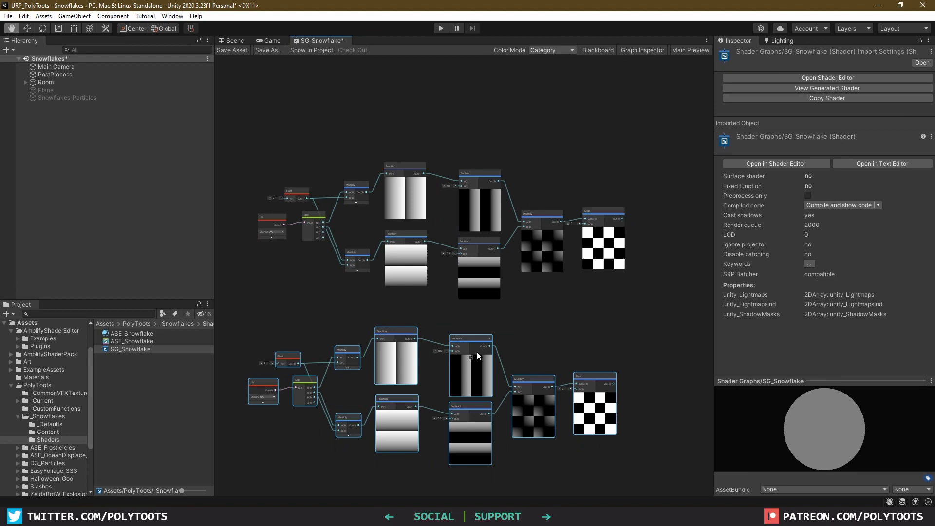
# Step: Delete the Multiply, Fraction and Float nodes around Split in the copied network
pyautogui.scroll(3, 354, 290)
pyautogui.scroll(2, 402, 248)
pyautogui.click(404, 211)
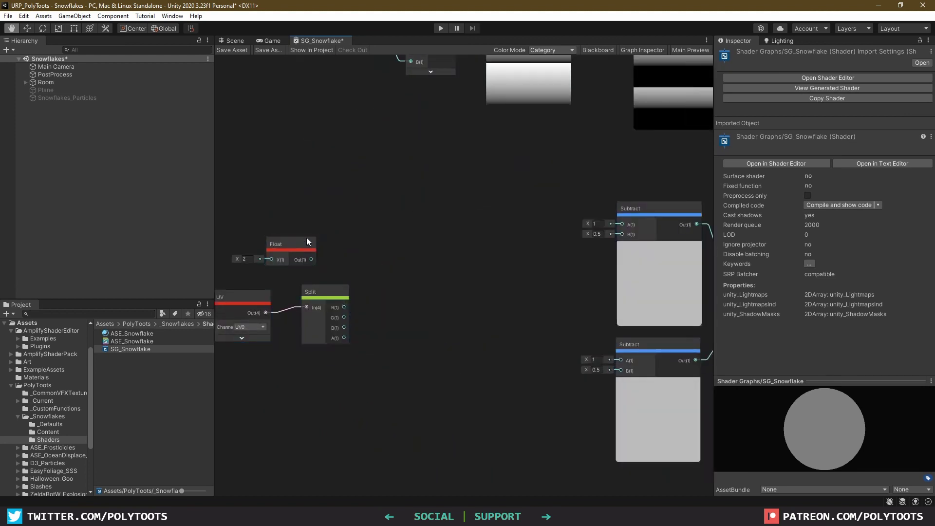
pyautogui.press('Delete')
# Step: Move UV and Split closer to the Subtract nodes, connecting R to the upper Subtract's A and G to the lower Subtract's A
pyautogui.moveTo(261, 278); pyautogui.dragTo(327, 317)
pyautogui.moveTo(342, 291); pyautogui.dragTo(444, 268)
pyautogui.click(462, 273)
pyautogui.moveTo(462, 274); pyautogui.dragTo(336, 271, button='middle')
pyautogui.moveTo(314, 283); pyautogui.dragTo(495, 358)
# Step: Place a Multiply node with B set to 2 after each Subtract node and feed the Subtract output into its A input
pyautogui.moveTo(604, 289); pyautogui.dragTo(547, 272, button='middle')
pyautogui.moveTo(587, 272); pyautogui.dragTo(594, 188)
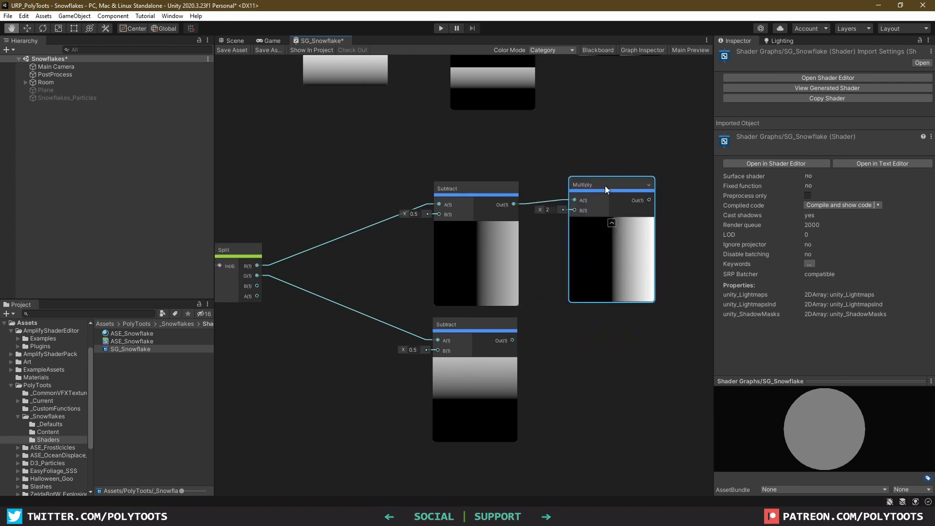
pyautogui.hotkey('ctrl', 'd')
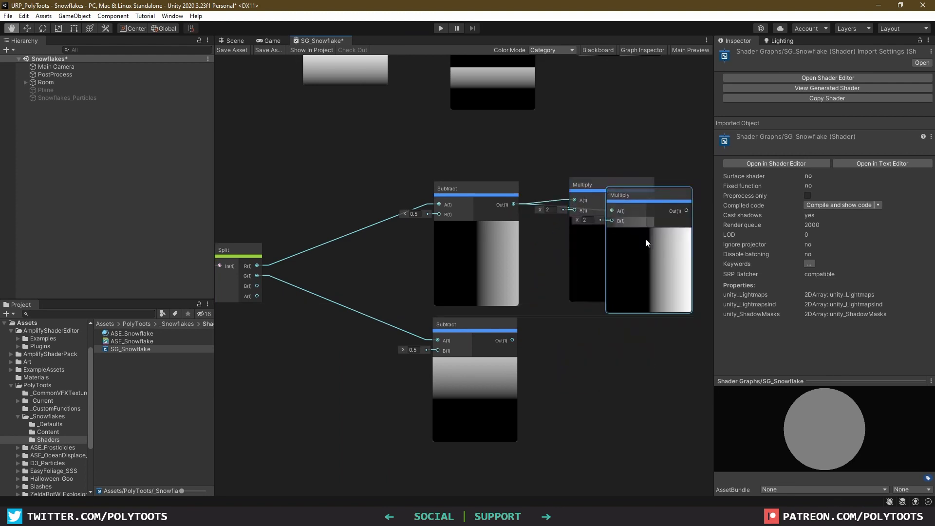
pyautogui.moveTo(648, 196); pyautogui.dragTo(612, 324)
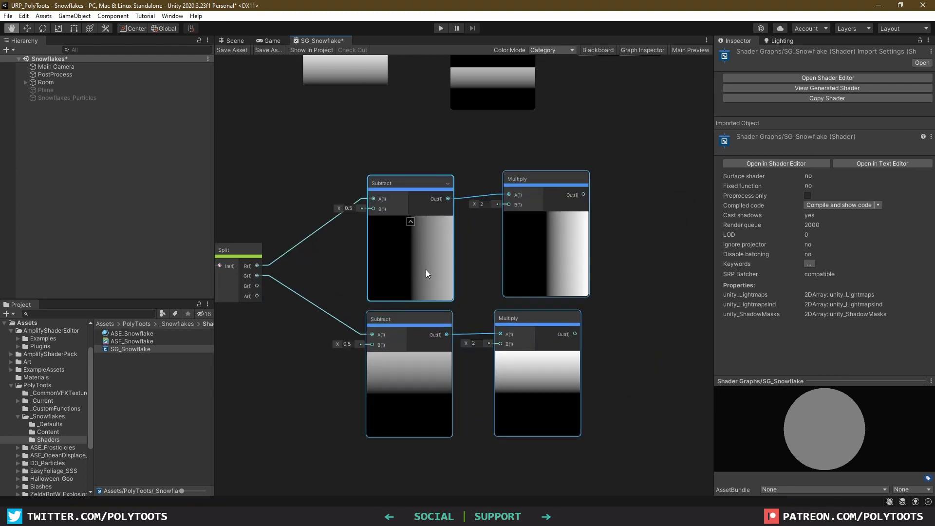
# Step: Duplicate Multiply for both rows and connect each existing Multiply's output to both A and B of its copy to square the gradient
pyautogui.click(495, 261)
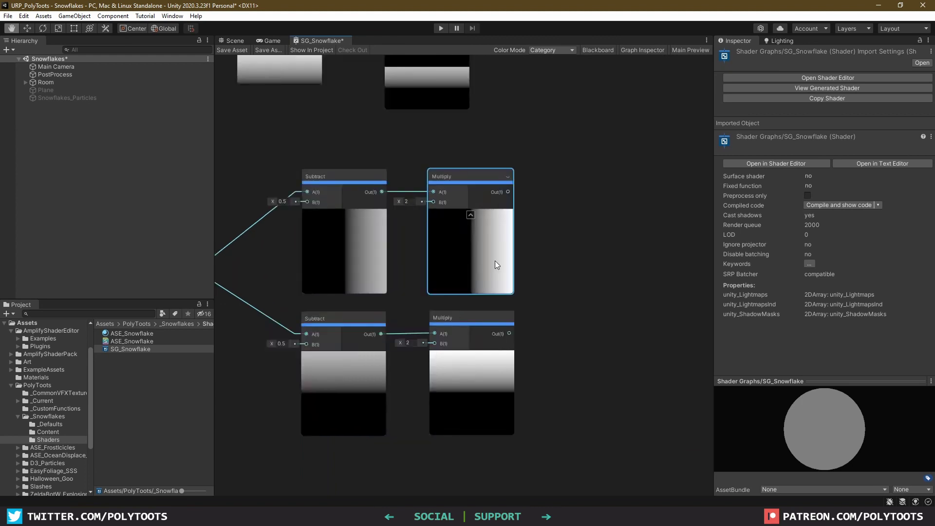
pyautogui.hotkey('ctrl', 'd')
pyautogui.moveTo(606, 259); pyautogui.dragTo(607, 191)
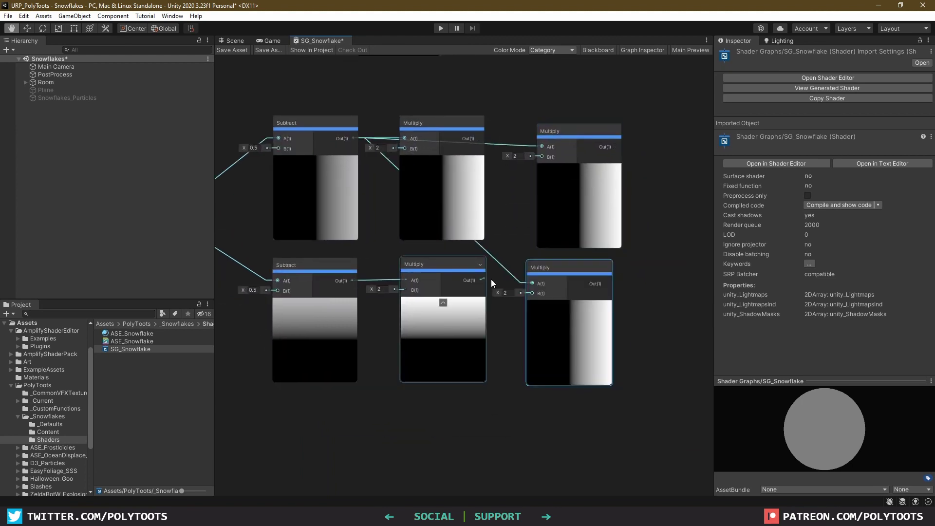
pyautogui.moveTo(534, 298); pyautogui.dragTo(533, 294)
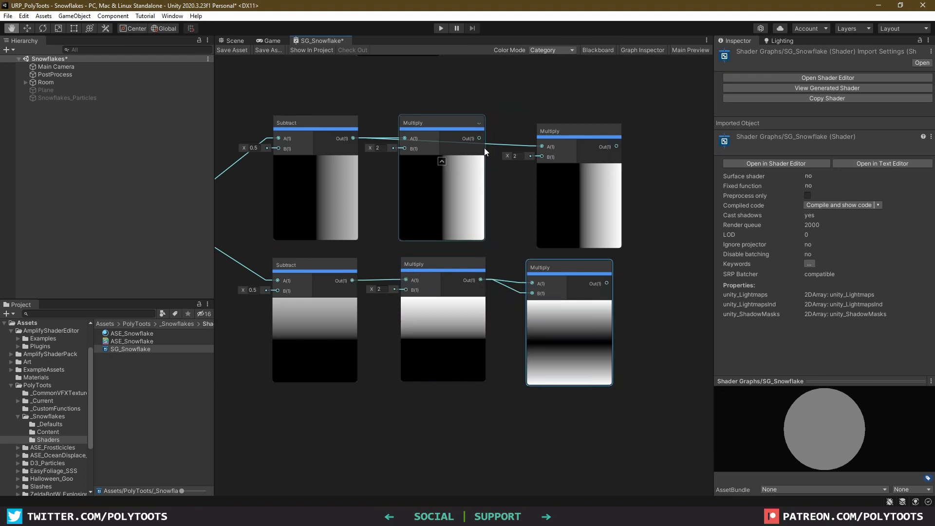
pyautogui.moveTo(543, 147); pyautogui.dragTo(541, 156)
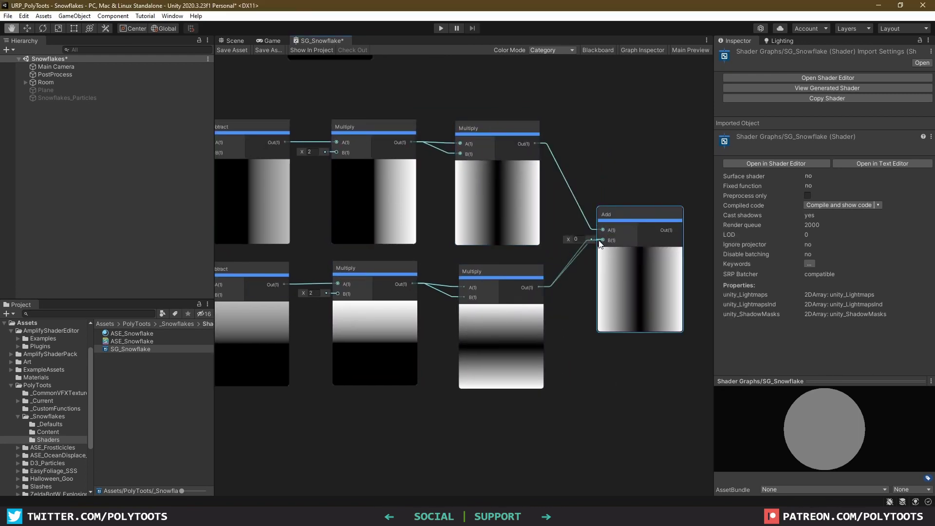
# Step: Combine the two squared gradients in an Add node and connect its output to a One Minus node
pyautogui.moveTo(600, 244); pyautogui.dragTo(602, 240)
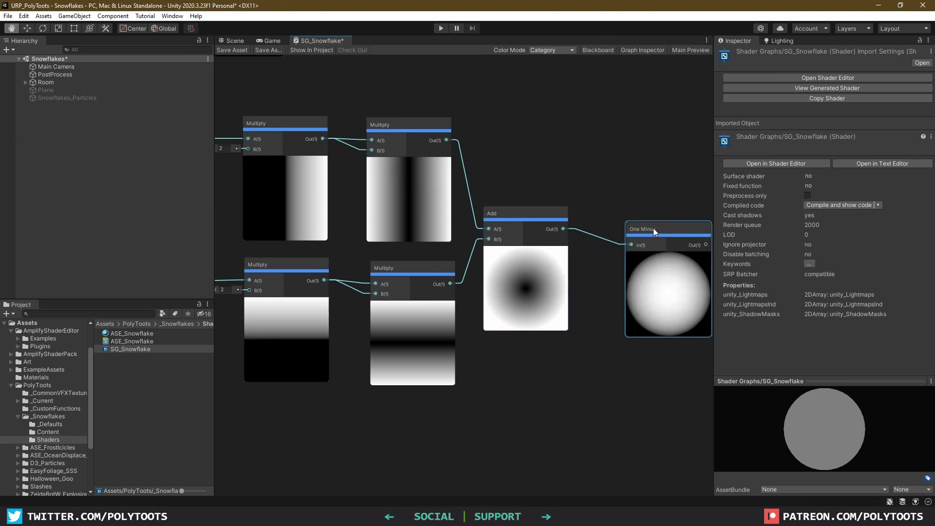
pyautogui.moveTo(653, 228); pyautogui.dragTo(627, 221)
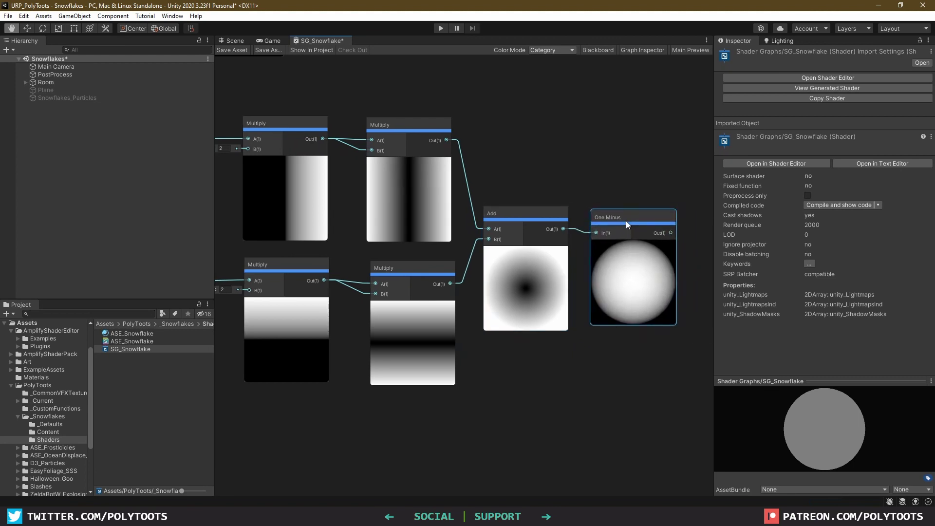
pyautogui.scroll(-3, 585, 269)
pyautogui.moveTo(510, 289); pyautogui.dragTo(542, 280, button='middle')
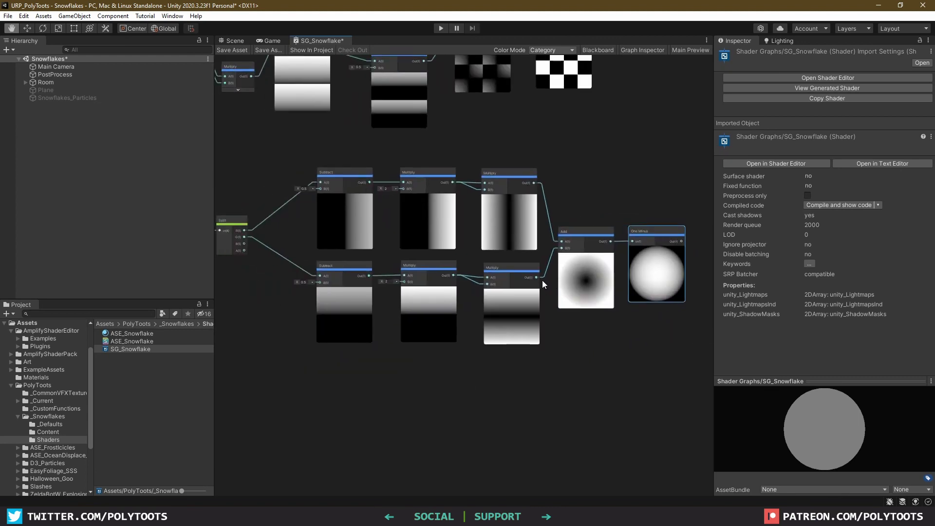
# Step: Try a different B value on the Subtract nodes and restore it to 0.5
pyautogui.moveTo(359, 236); pyautogui.dragTo(383, 235, button='middle')
pyautogui.moveTo(321, 188)
pyautogui.mouseDown()
pyautogui.moveTo(313, 190)
pyautogui.moveTo(326, 193)
pyautogui.mouseUp()
pyautogui.click(325, 281)
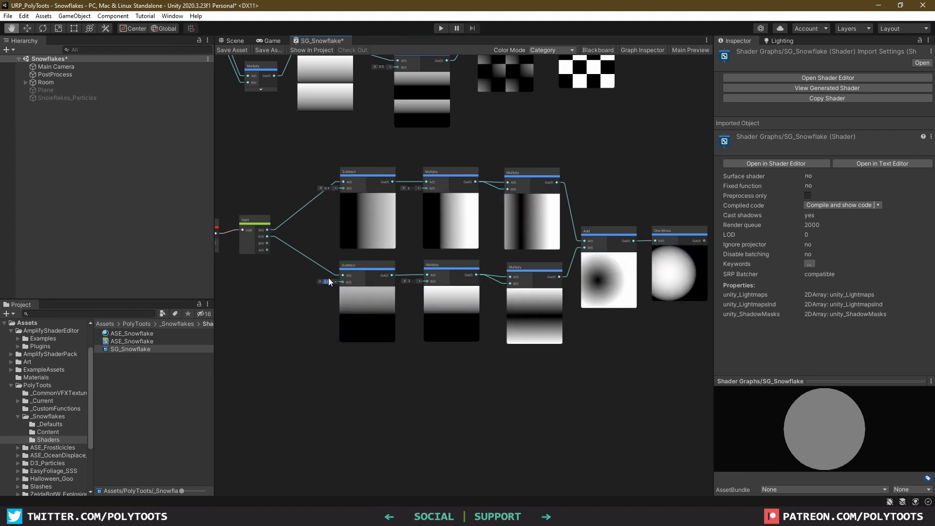
pyautogui.write('0.5')
# Step: Try driving B of both first Multiply nodes with a shared Float node, vary its value, and delete the Float
pyautogui.press('space')
pyautogui.write('float')
pyautogui.press('Return')
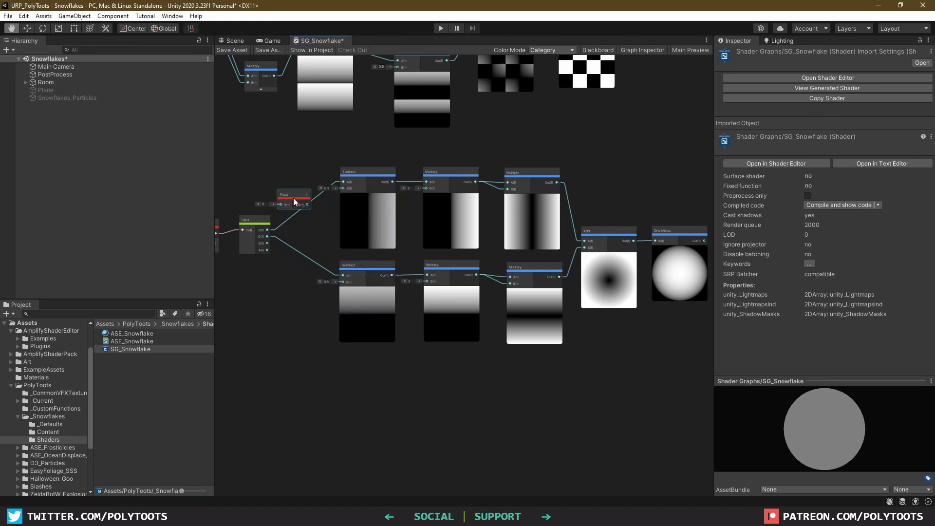
pyautogui.moveTo(307, 204); pyautogui.dragTo(423, 281)
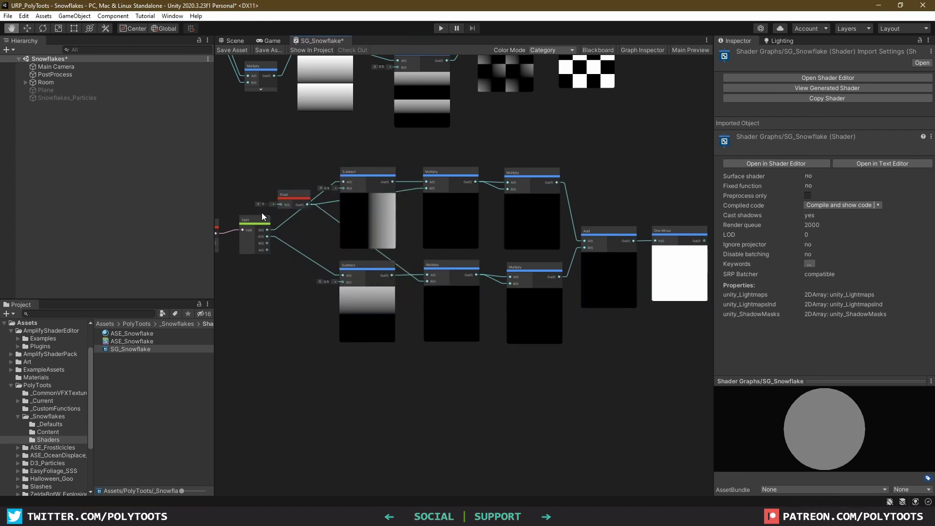
pyautogui.moveTo(258, 205); pyautogui.dragTo(298, 214)
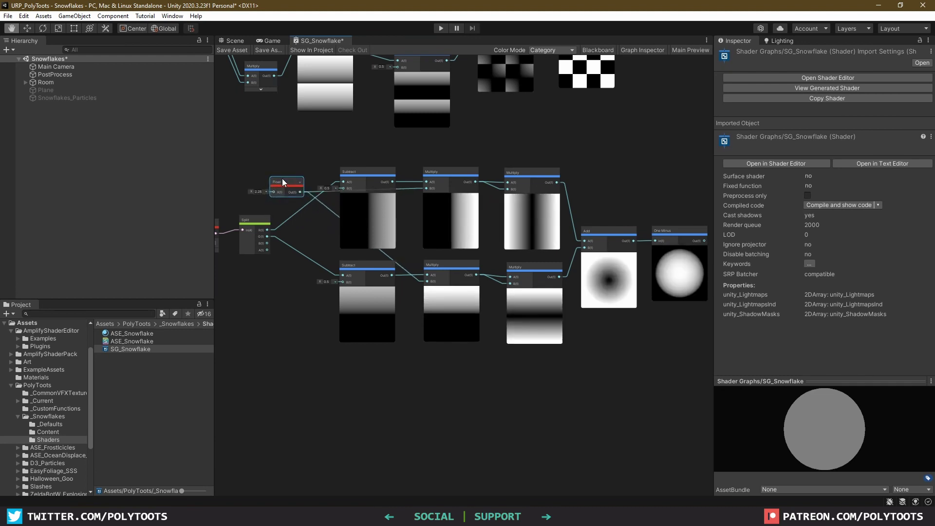
pyautogui.press('Delete')
# Step: Add a Polar Coordinates node in the empty area below the circle network
pyautogui.moveTo(576, 397); pyautogui.dragTo(573, 325, button='middle')
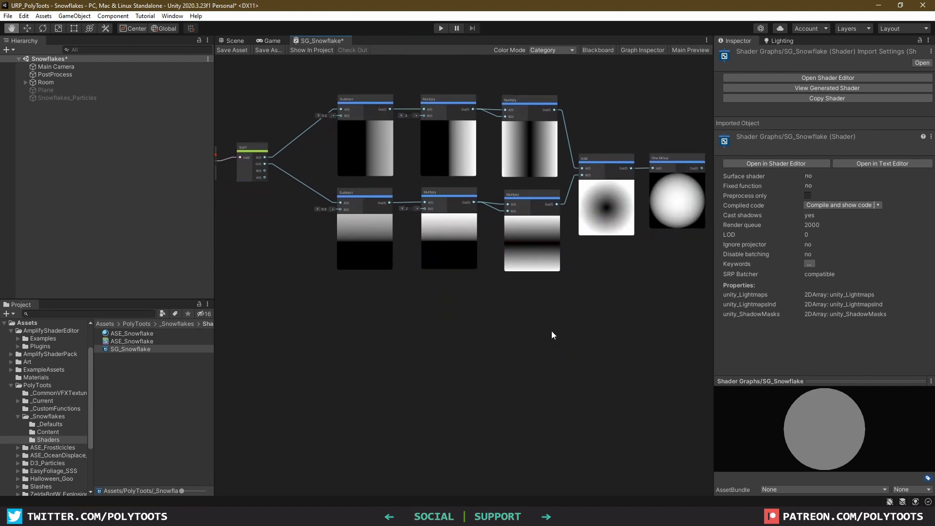
pyautogui.press('space')
pyautogui.write('polar')
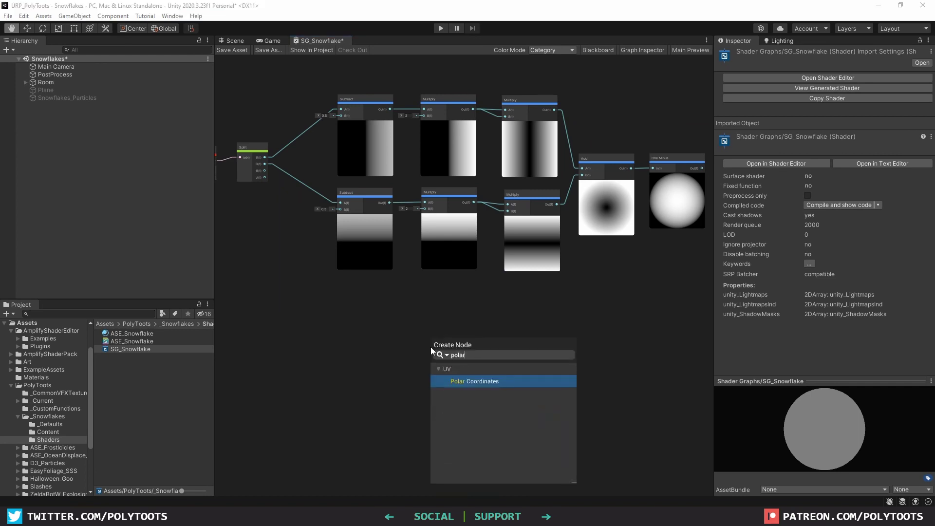
pyautogui.press('Return')
pyautogui.scroll(3, 480, 397)
pyautogui.moveTo(487, 402); pyautogui.dragTo(402, 272, button='middle')
# Step: Add a Split node fed by Polar Coordinates and a Multiply node with B of 2 fed by Split's R output
pyautogui.moveTo(388, 252); pyautogui.dragTo(538, 318)
pyautogui.press('space')
pyautogui.write('split')
pyautogui.press('Return')
pyautogui.hotkey('ctrl', 'v')
# Step: Add a Cosine node beside the new Multiply node and connect the Multiply output to its input
pyautogui.click(632, 341)
pyautogui.press('space')
pyautogui.write('cos')
pyautogui.press('Return')
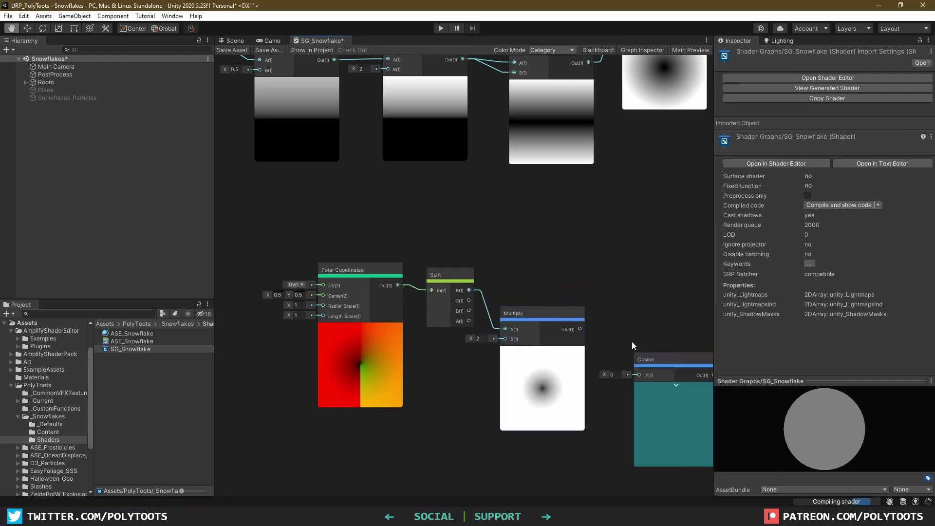
pyautogui.moveTo(632, 341); pyautogui.dragTo(522, 280, button='middle')
pyautogui.moveTo(543, 298)
pyautogui.mouseDown()
pyautogui.moveTo(512, 253)
pyautogui.moveTo(499, 270)
pyautogui.mouseUp()
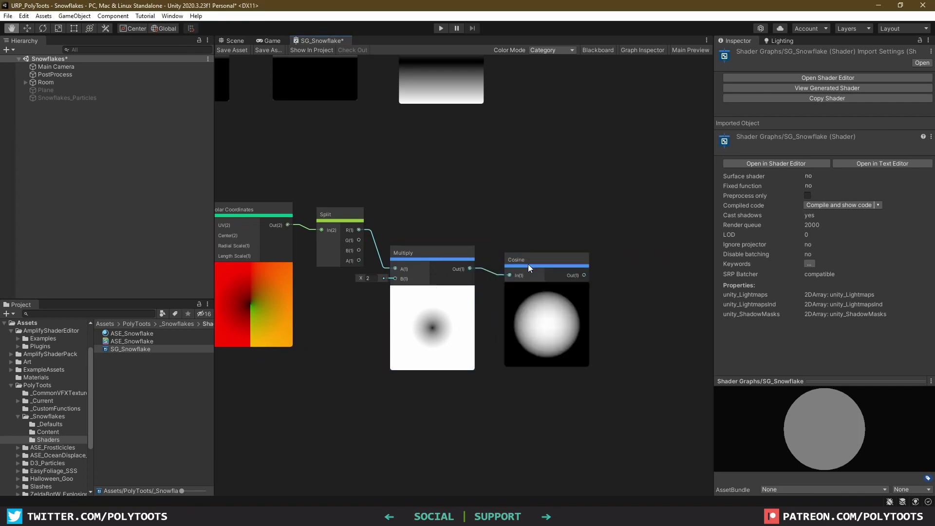
# Step: Delete the checker pattern and circle networks, keeping only the Polar Coordinates chain
pyautogui.scroll(-5, 539, 331)
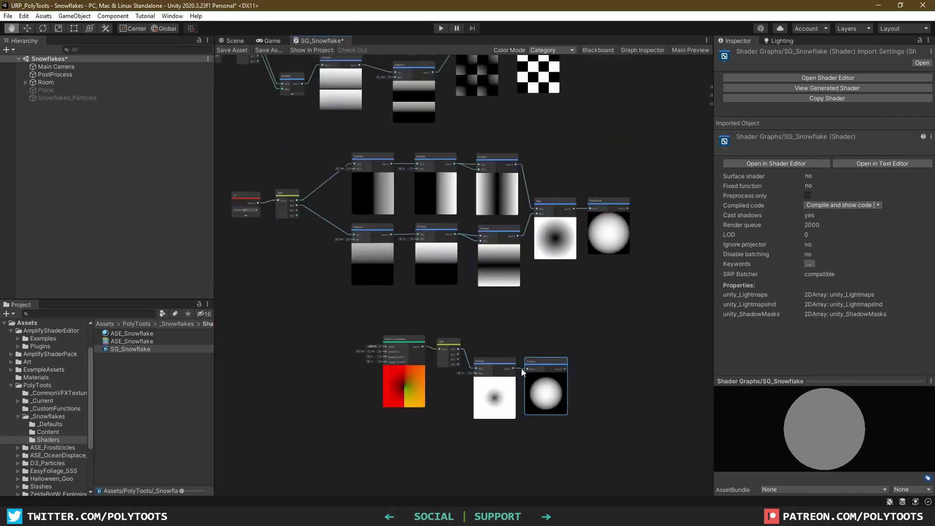
pyautogui.scroll(1, 538, 337)
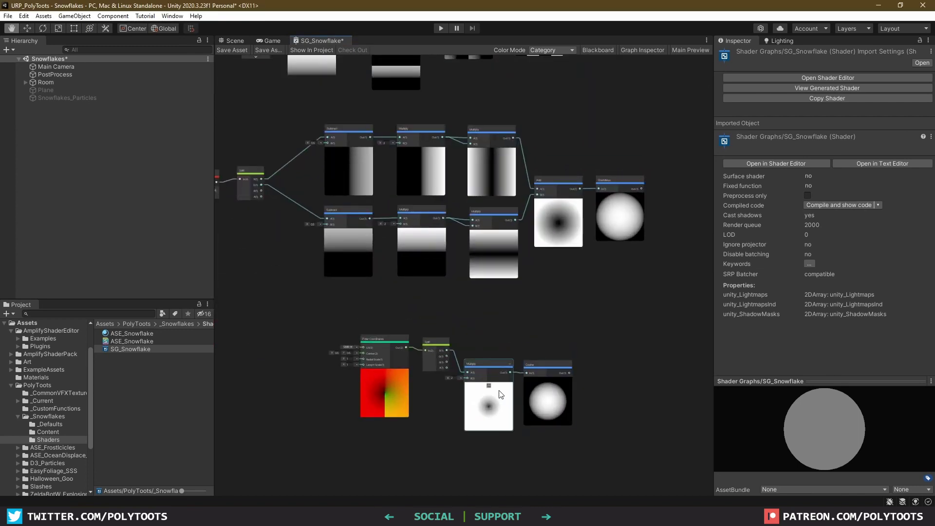
pyautogui.scroll(-2, 519, 407)
pyautogui.moveTo(644, 112); pyautogui.dragTo(283, 351)
pyautogui.moveTo(464, 338); pyautogui.dragTo(459, 324, button='middle')
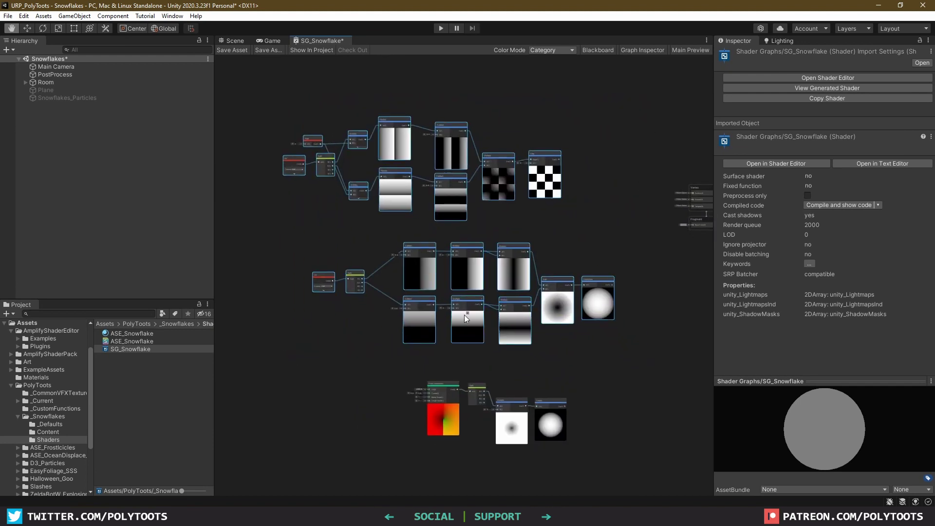
pyautogui.press('Delete')
# Step: Move the Polar Coordinates chain up to the middle of the graph
pyautogui.moveTo(439, 436); pyautogui.dragTo(430, 439)
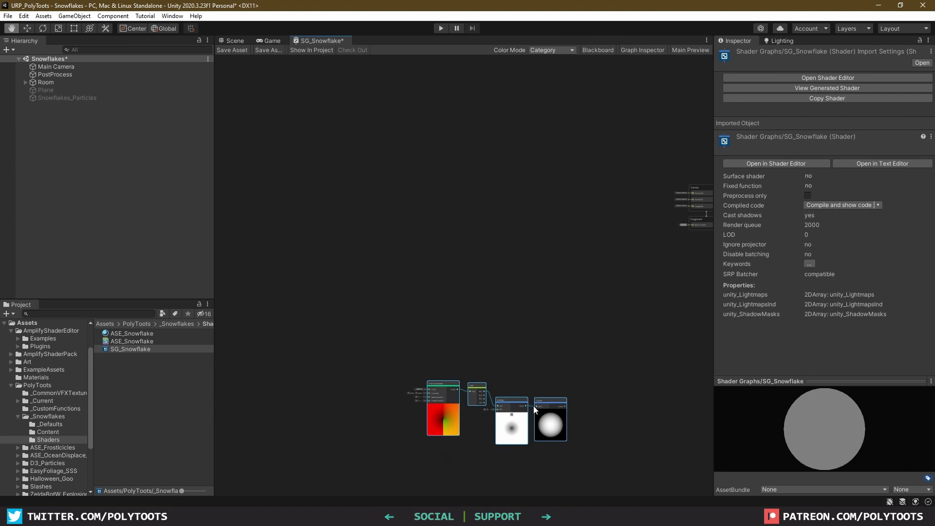
pyautogui.moveTo(550, 407); pyautogui.dragTo(493, 241)
pyautogui.scroll(5, 507, 292)
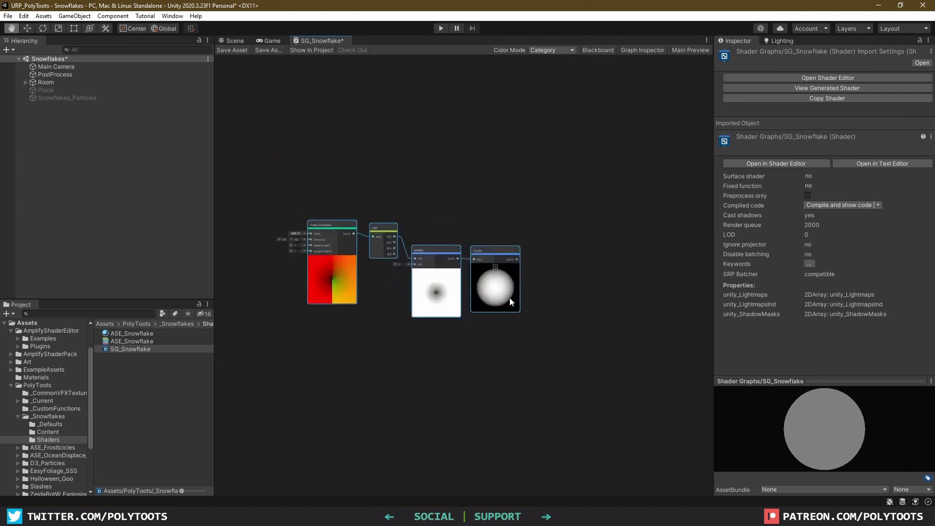
pyautogui.scroll(1, 397, 231)
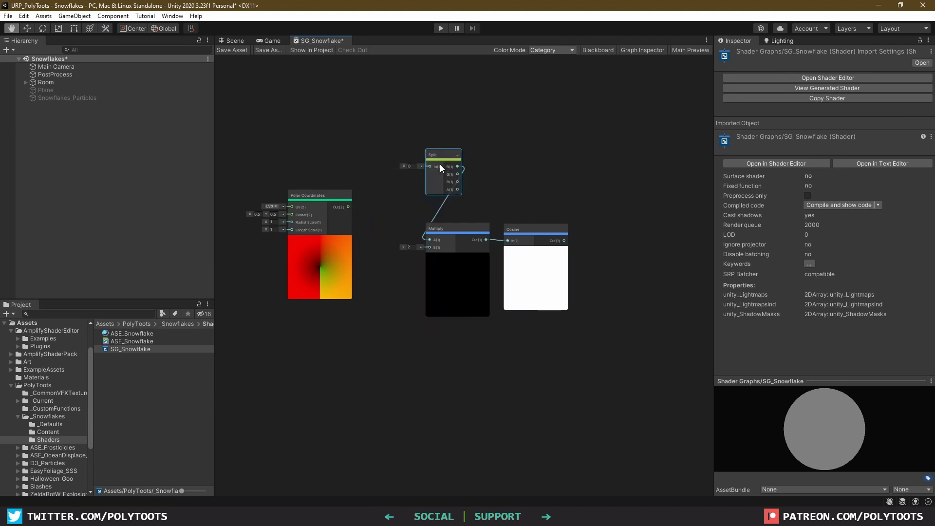
# Step: Multiply the Polar Coordinates output by a new Float node set to 1, and place Split between Multiply and Cosine
pyautogui.moveTo(348, 207); pyautogui.dragTo(429, 239)
pyautogui.press('space')
pyautogui.write('float')
pyautogui.click(393, 371)
pyautogui.moveTo(373, 336); pyautogui.dragTo(328, 309)
pyautogui.moveTo(348, 323); pyautogui.dragTo(430, 166)
pyautogui.click(298, 323)
pyautogui.write('1')
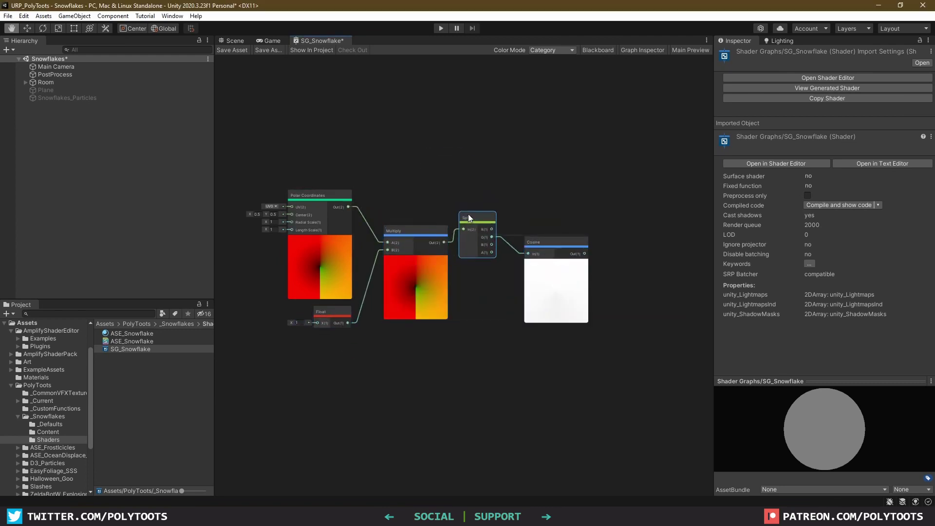
# Step: Raise the Float to 21.5 while comparing Split's R and G outputs in Cosine, leaving G connected
pyautogui.moveTo(291, 322); pyautogui.dragTo(580, 331)
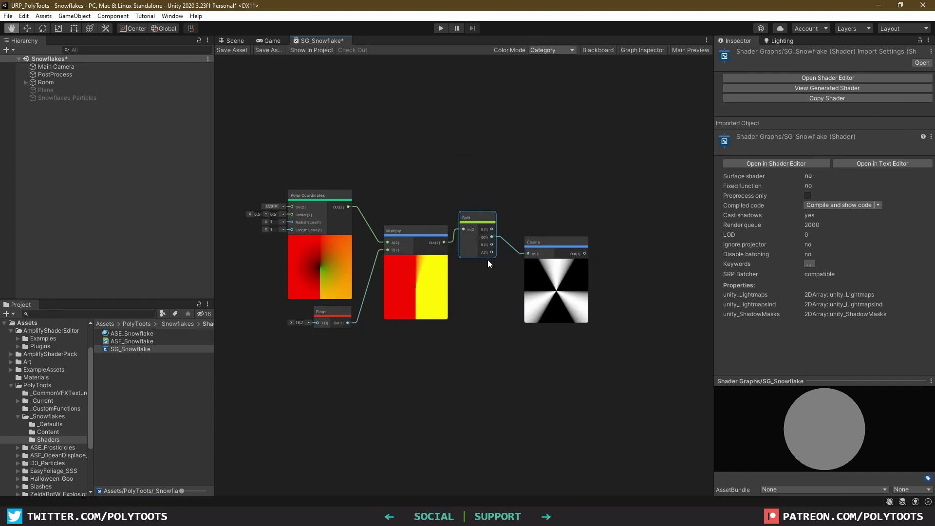
pyautogui.moveTo(532, 259); pyautogui.dragTo(528, 253)
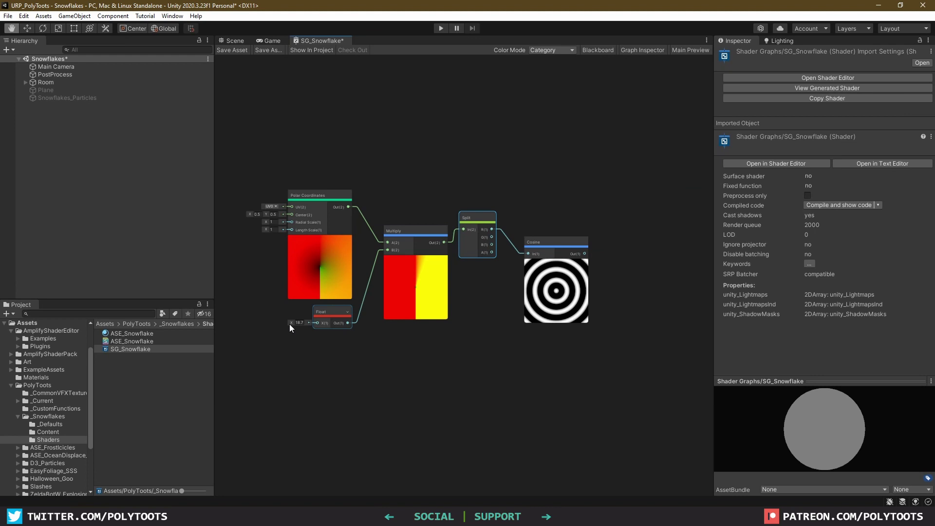
pyautogui.moveTo(292, 321)
pyautogui.mouseDown()
pyautogui.moveTo(220, 328)
pyautogui.moveTo(311, 332)
pyautogui.moveTo(303, 329)
pyautogui.mouseUp()
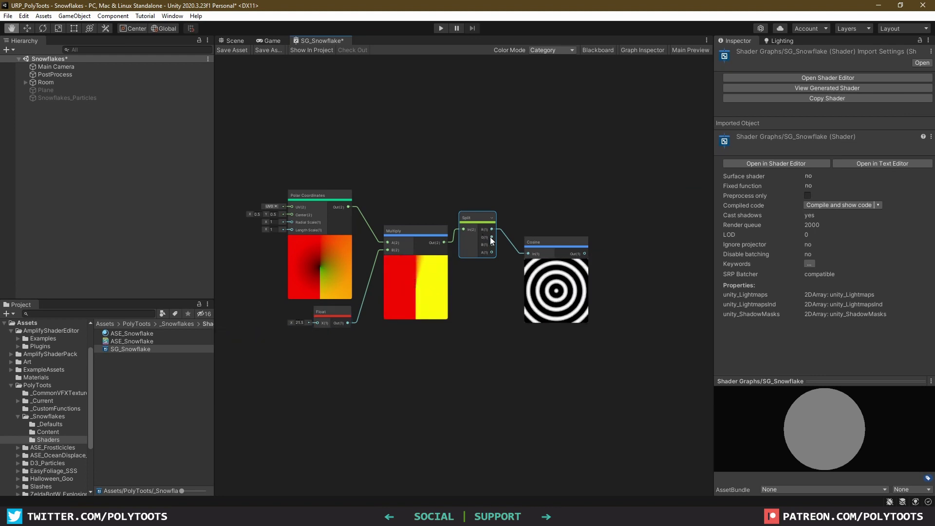
pyautogui.moveTo(491, 238); pyautogui.dragTo(528, 253)
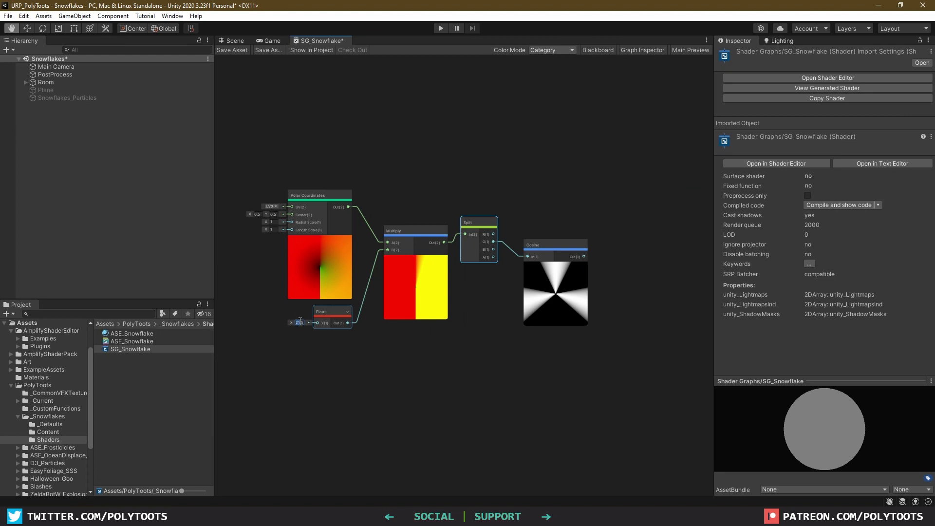
# Step: Convert the Float node to a property named Sides with default 6, showing the Graph Inspector and Blackboard in a maximized graph window
pyautogui.rightClick(331, 318)
pyautogui.moveTo(346, 420)
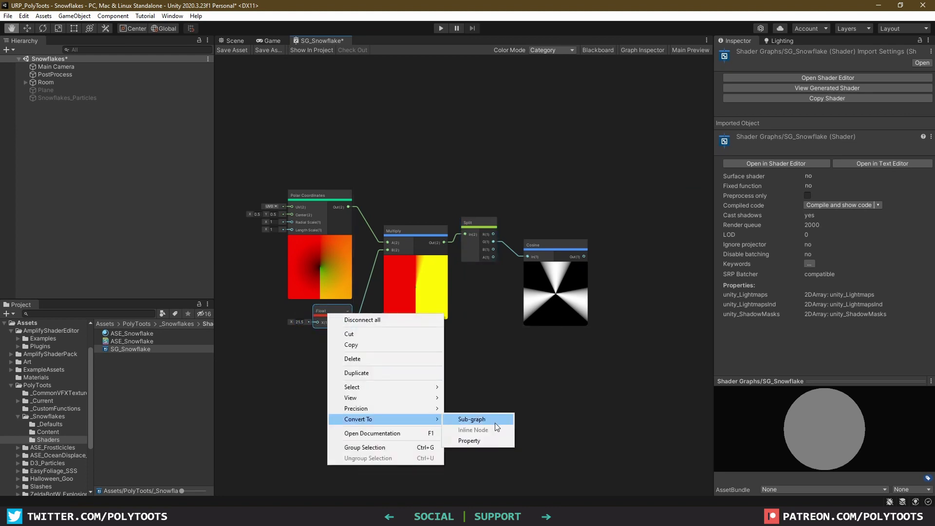
pyautogui.click(460, 442)
pyautogui.hotkey('shift', 'space')
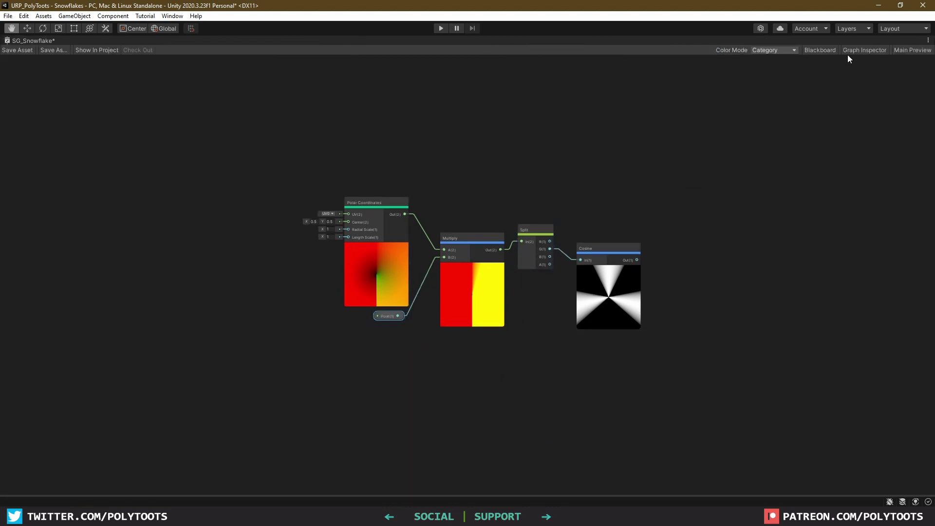
pyautogui.click(857, 51)
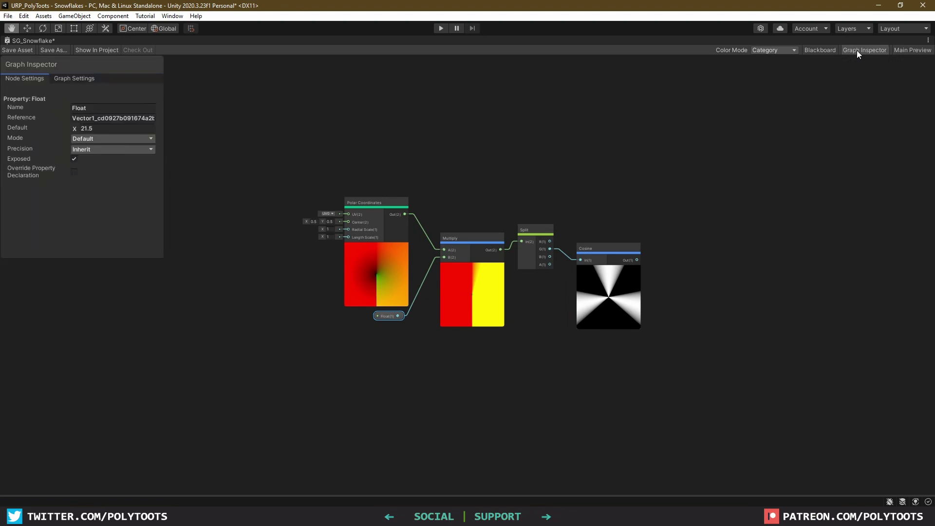
pyautogui.click(822, 50)
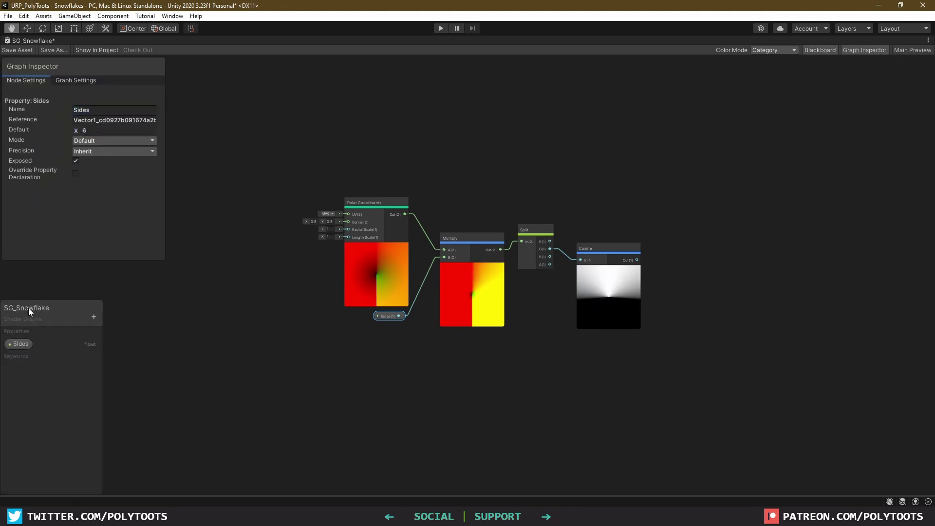
pyautogui.moveTo(29, 308); pyautogui.dragTo(32, 303)
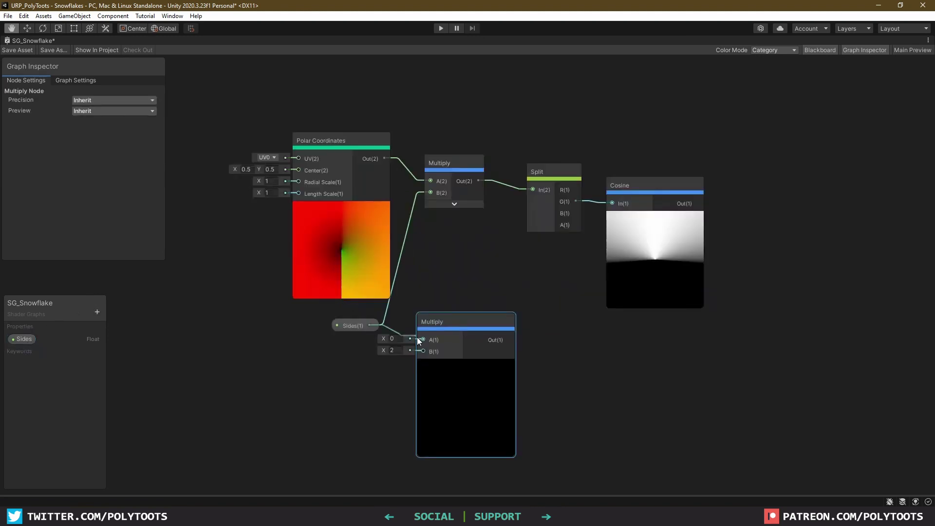
# Step: Multiply Sides by 3.14 in a new Multiply node and connect its output to B of the Polar Coordinates Multiply
pyautogui.click(397, 351)
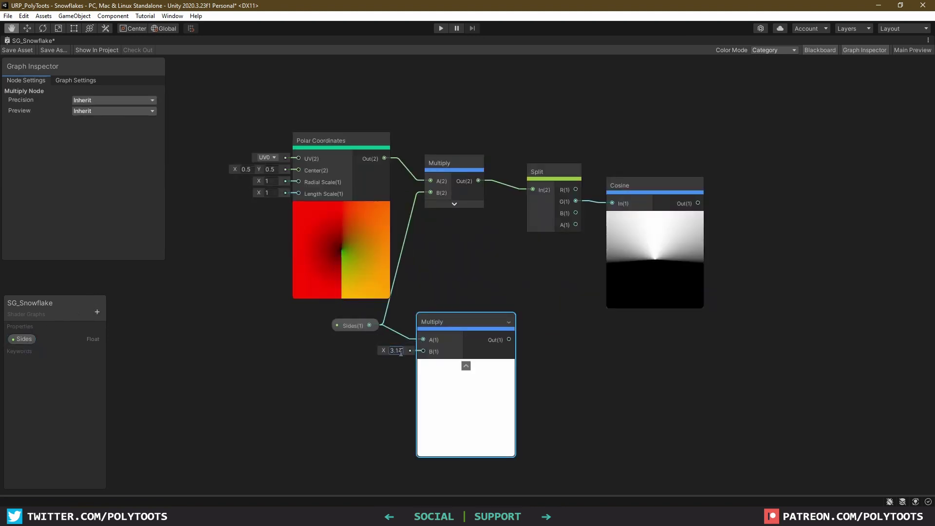
pyautogui.write('3.14')
pyautogui.press('Return')
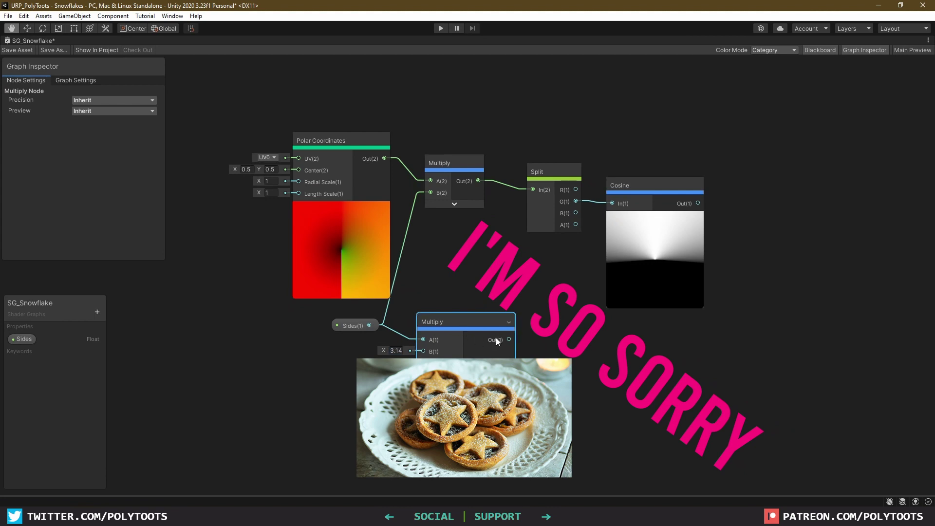
pyautogui.moveTo(510, 339); pyautogui.dragTo(433, 194)
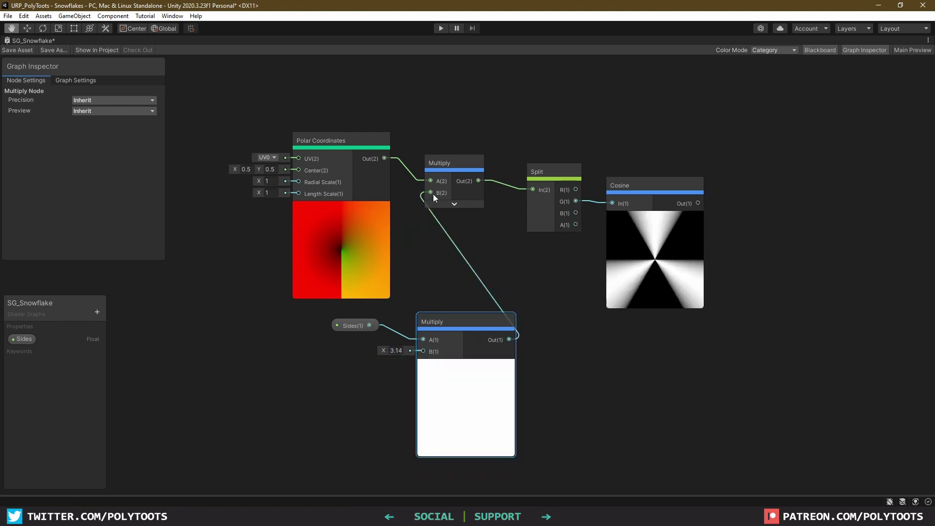
# Step: Collapse the preview of the 3.14 Multiply node and move it together with Sides below Polar Coordinates
pyautogui.click(466, 367)
pyautogui.moveTo(443, 323); pyautogui.dragTo(429, 321)
pyautogui.moveTo(493, 400); pyautogui.dragTo(360, 323)
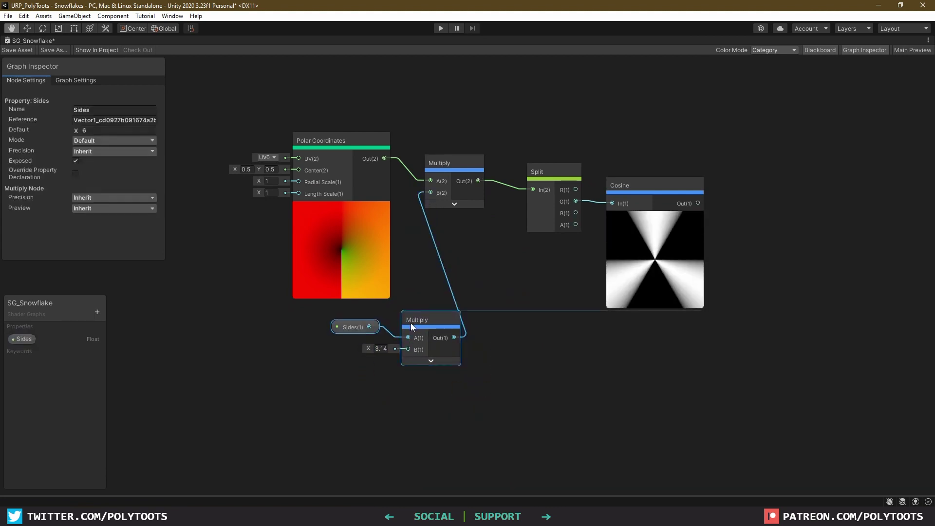
pyautogui.moveTo(421, 321); pyautogui.dragTo(371, 324)
pyautogui.click(472, 338)
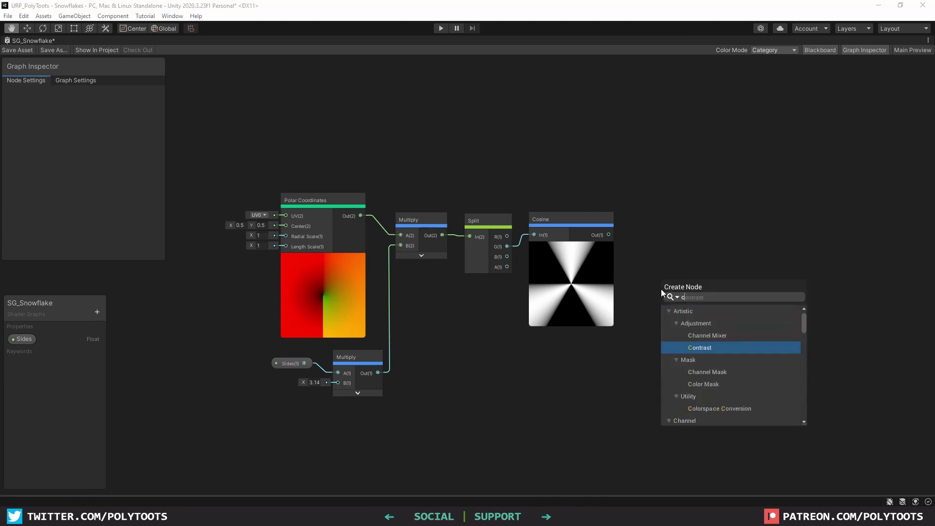
# Step: Add a second Cosine node fed by the first Cosine's output and align it beside the first
pyautogui.press('Return')
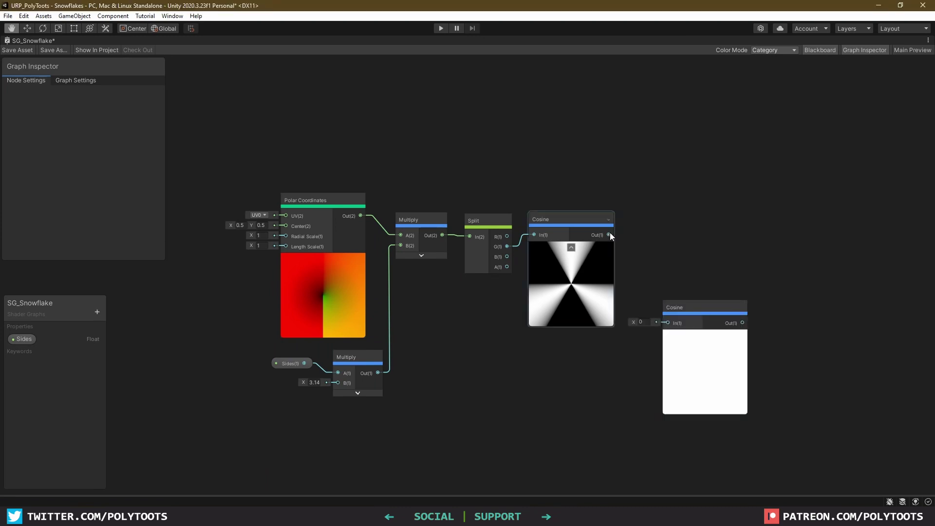
pyautogui.moveTo(609, 235); pyautogui.dragTo(670, 223)
pyautogui.click(694, 307)
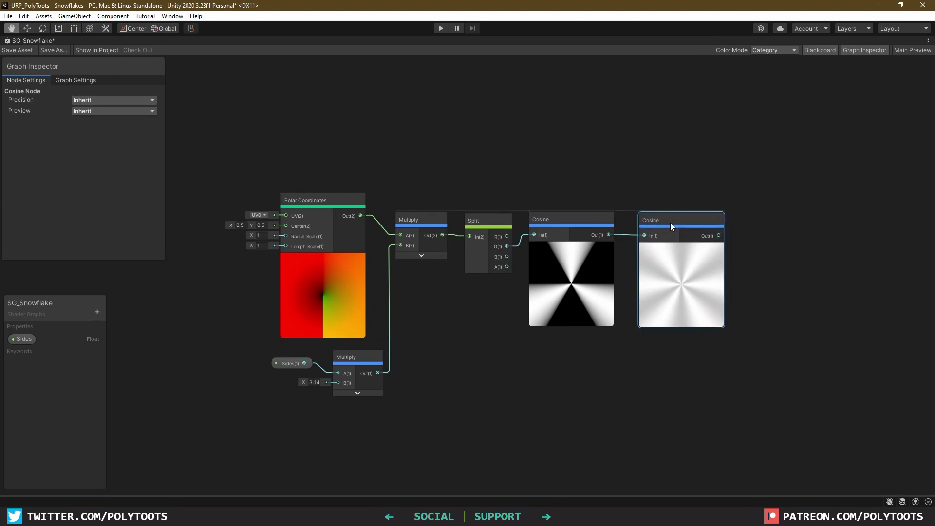
pyautogui.moveTo(670, 223); pyautogui.dragTo(584, 304, button='middle')
pyautogui.scroll(2, 627, 269)
pyautogui.scroll(-2, 616, 246)
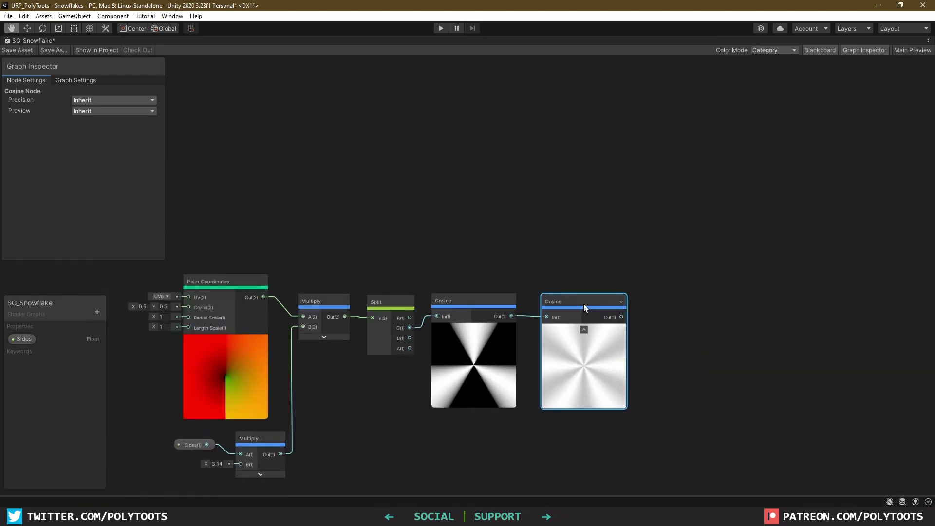
# Step: Try a Fraction node fed by the first Cosine, placed above the second Cosine, and delete it
pyautogui.click(594, 259)
pyautogui.press('space')
pyautogui.write('frac')
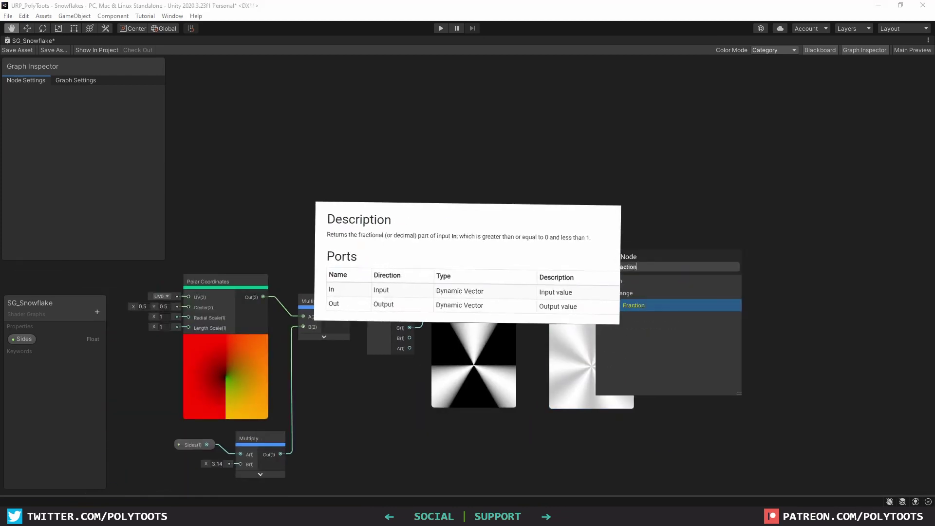
pyautogui.press('Return')
pyautogui.moveTo(617, 280); pyautogui.dragTo(570, 176)
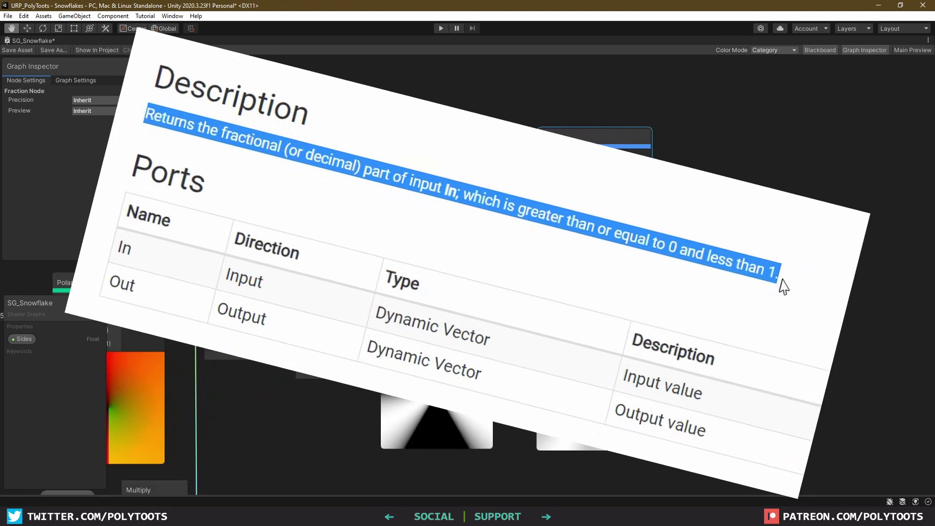
pyautogui.scroll(3, 619, 242)
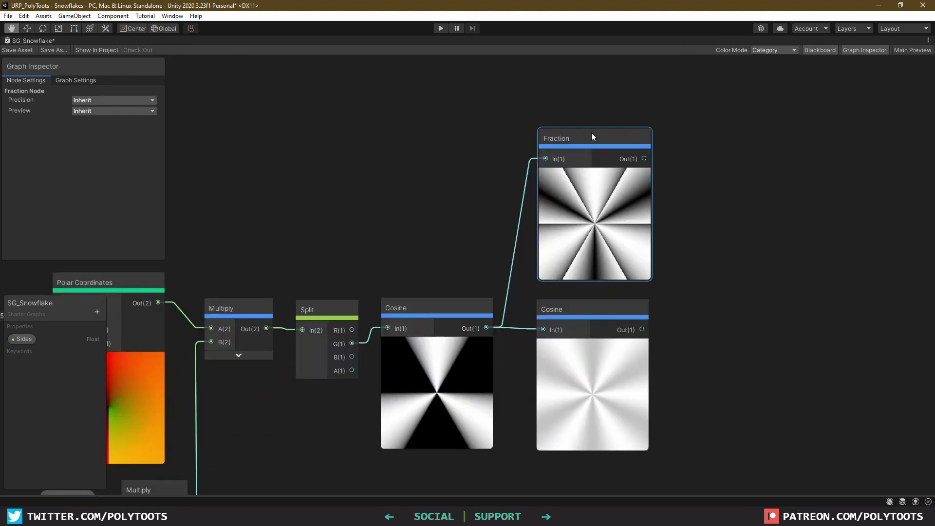
pyautogui.moveTo(592, 133); pyautogui.dragTo(588, 129)
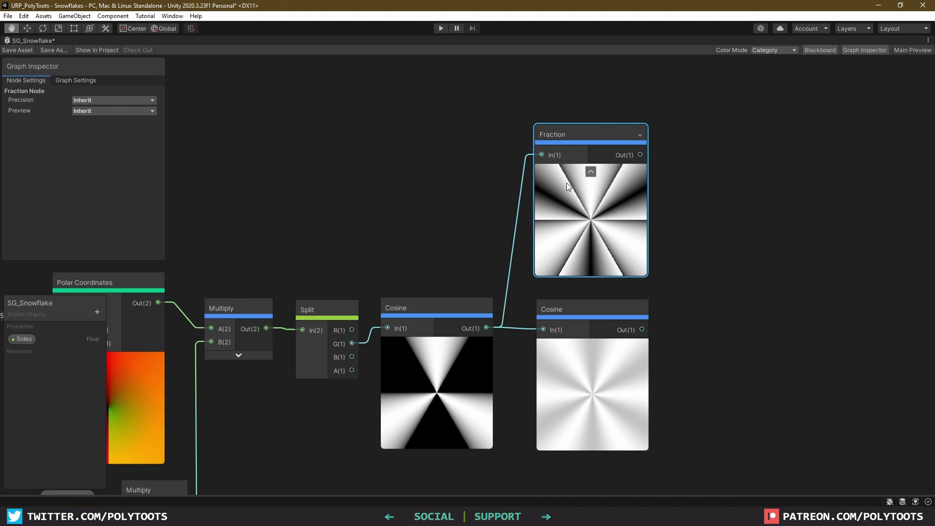
pyautogui.press('Delete')
pyautogui.scroll(-3, 592, 219)
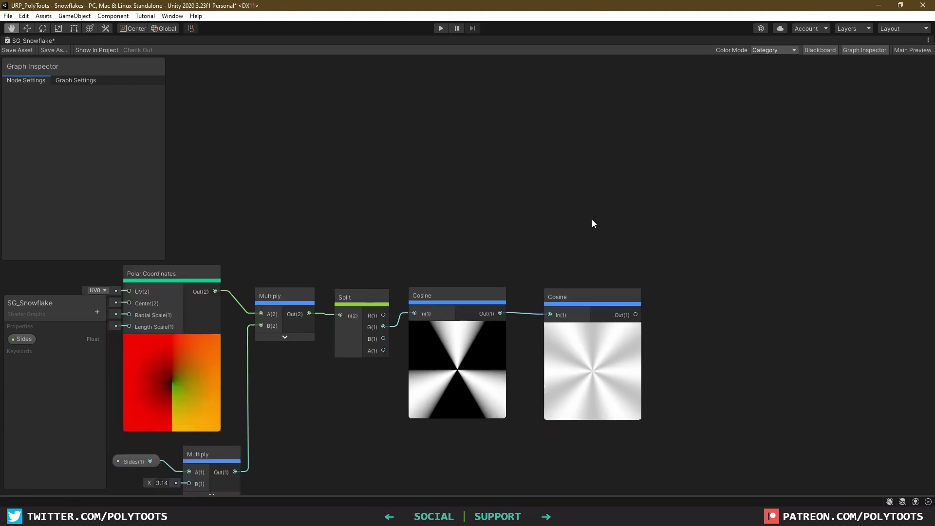
# Step: Build an upper branch multiplying Polar Coordinates by a Float of 2, then passing Split's R output through Cosine and One Minus
pyautogui.moveTo(592, 219); pyautogui.dragTo(650, 197, button='middle')
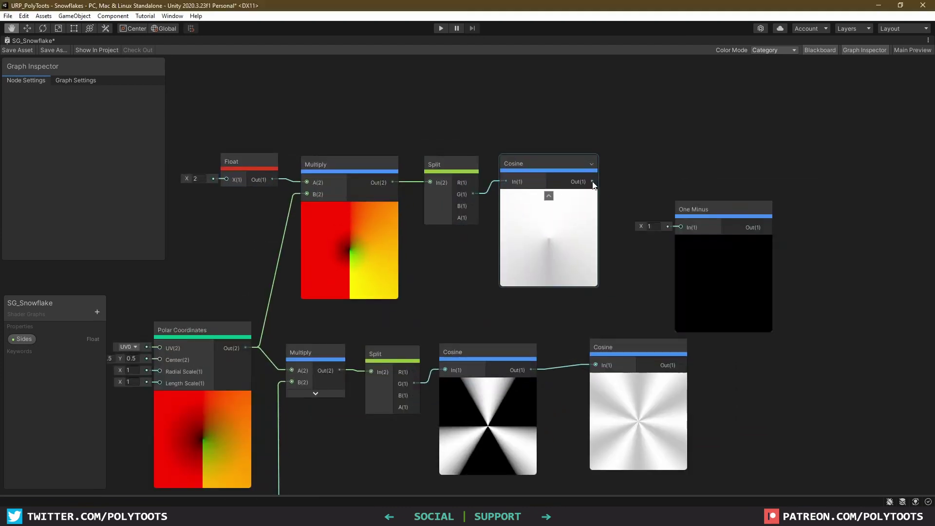
pyautogui.moveTo(714, 207); pyautogui.dragTo(662, 161)
pyautogui.moveTo(473, 181); pyautogui.dragTo(506, 181)
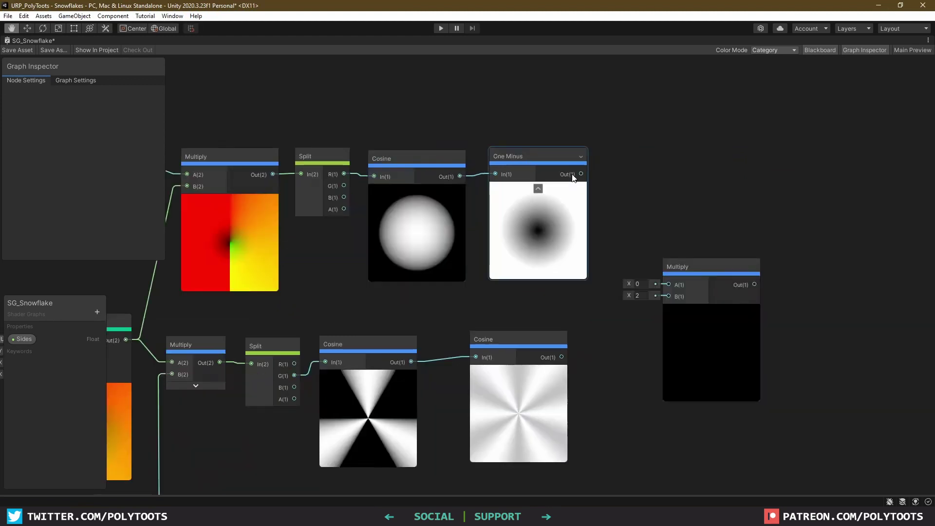
# Step: Combine the One Minus output with the second lower Cosine's output in a new Multiply node
pyautogui.moveTo(581, 174); pyautogui.dragTo(669, 285)
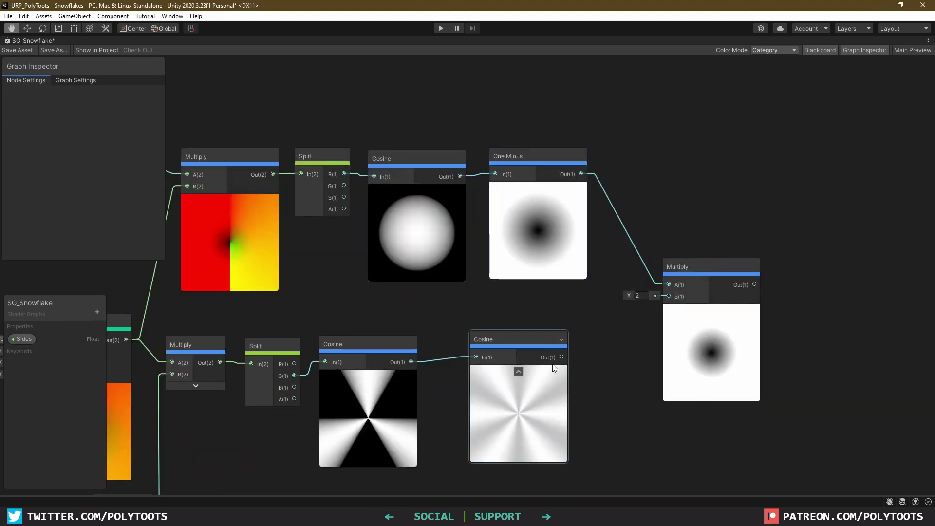
pyautogui.moveTo(561, 357); pyautogui.dragTo(658, 262)
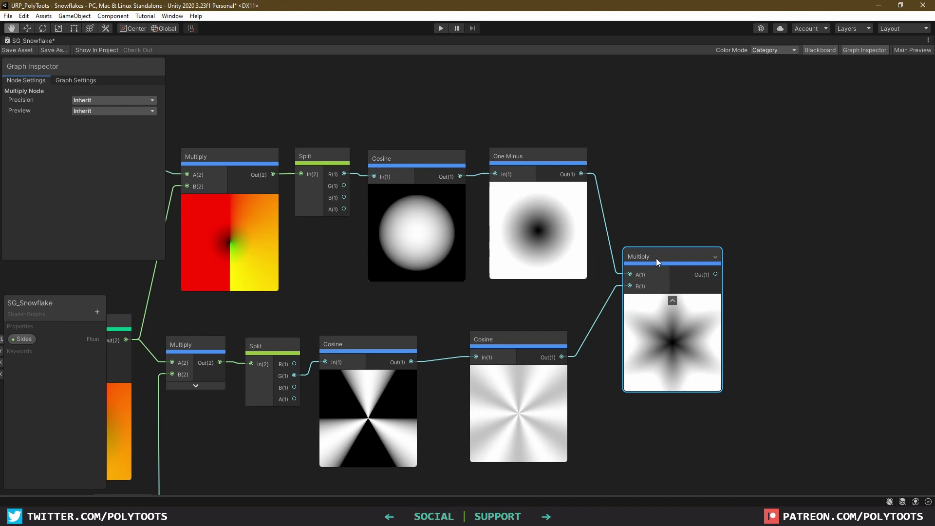
# Step: Tidy the layout by spacing out the lower branch's Multiply, Split and Cosine nodes and repositioning the final Multiply
pyautogui.moveTo(520, 348); pyautogui.dragTo(534, 353)
pyautogui.moveTo(361, 344); pyautogui.dragTo(387, 343)
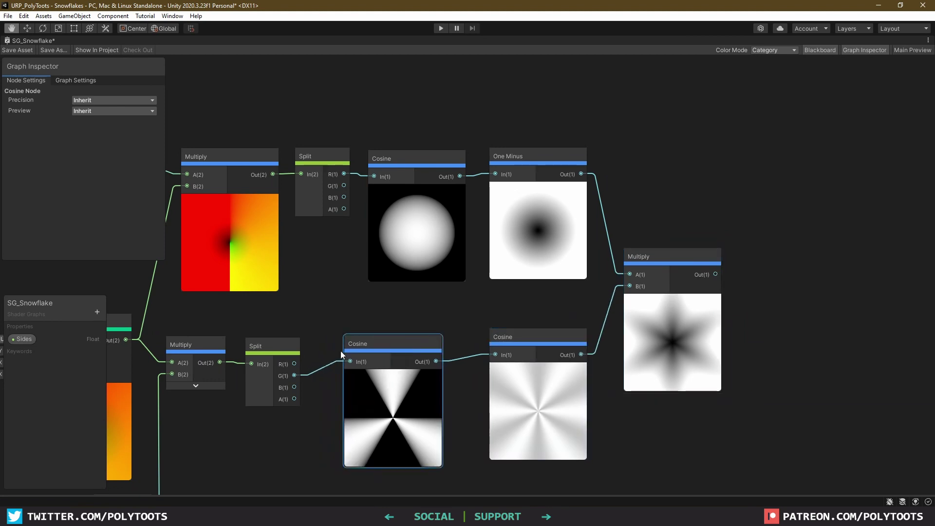
pyautogui.moveTo(340, 351); pyautogui.dragTo(486, 348, button='middle')
pyautogui.scroll(-2, 486, 348)
pyautogui.moveTo(433, 325); pyautogui.dragTo(369, 366)
pyautogui.moveTo(422, 349); pyautogui.dragTo(430, 345)
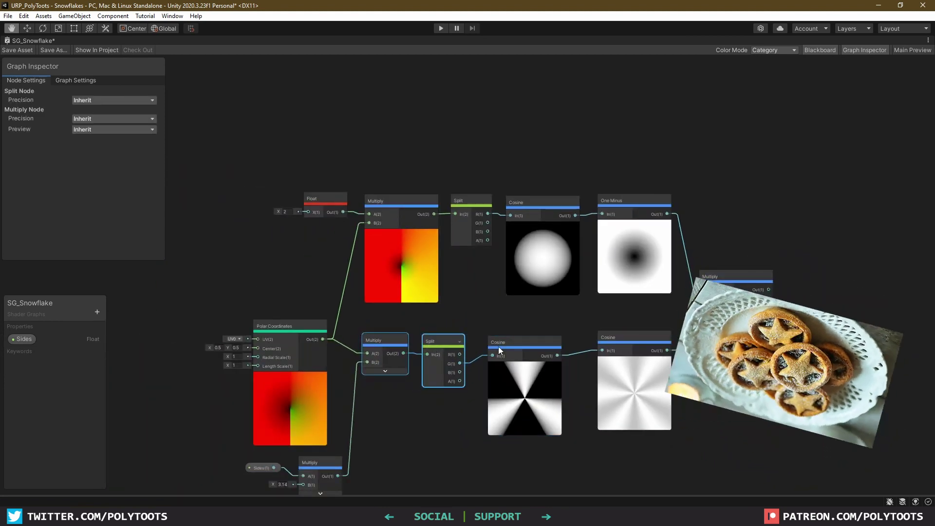
pyautogui.moveTo(632, 327); pyautogui.dragTo(522, 289, button='middle')
pyautogui.click(522, 288)
pyautogui.moveTo(621, 239); pyautogui.dragTo(626, 230)
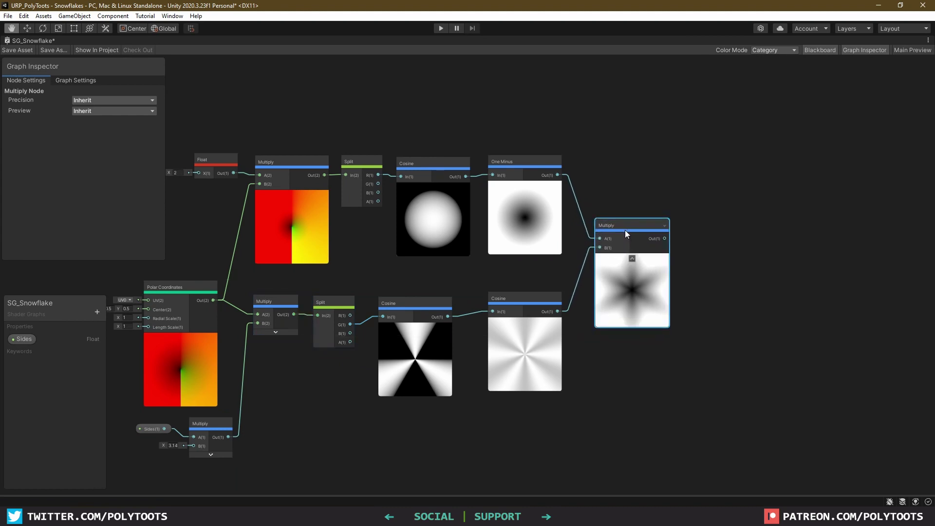
# Step: Connect the upper Cosine's output directly to A of the final Multiply, bypassing One Minus
pyautogui.moveTo(494, 185); pyautogui.dragTo(627, 247)
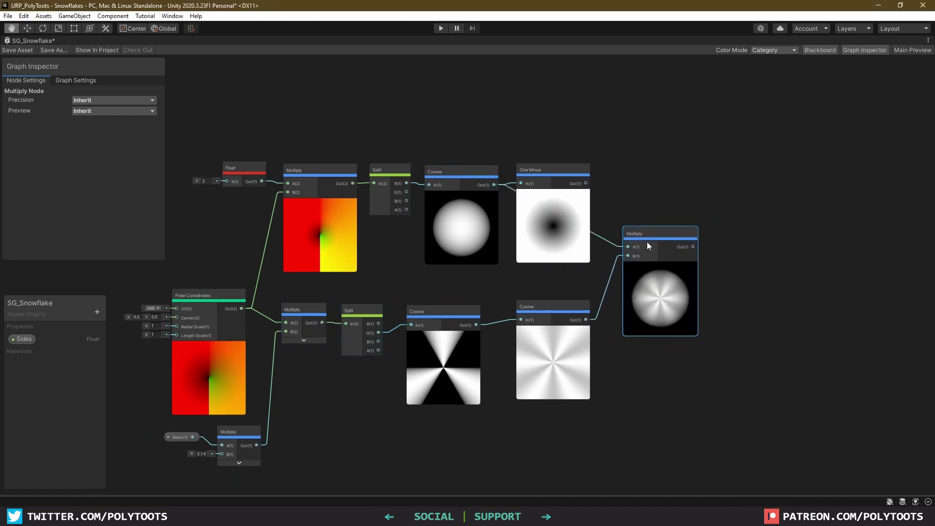
pyautogui.click(759, 269)
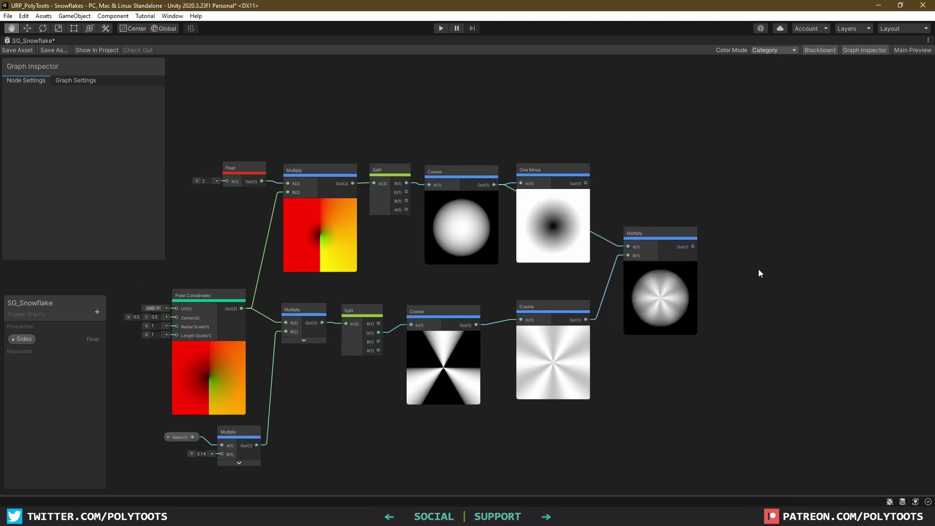
# Step: Try thresholding the final Multiply's output with a Step node, setting In to 0.57, and delete the Step node
pyautogui.press('space')
pyautogui.write('step')
pyautogui.press('Return')
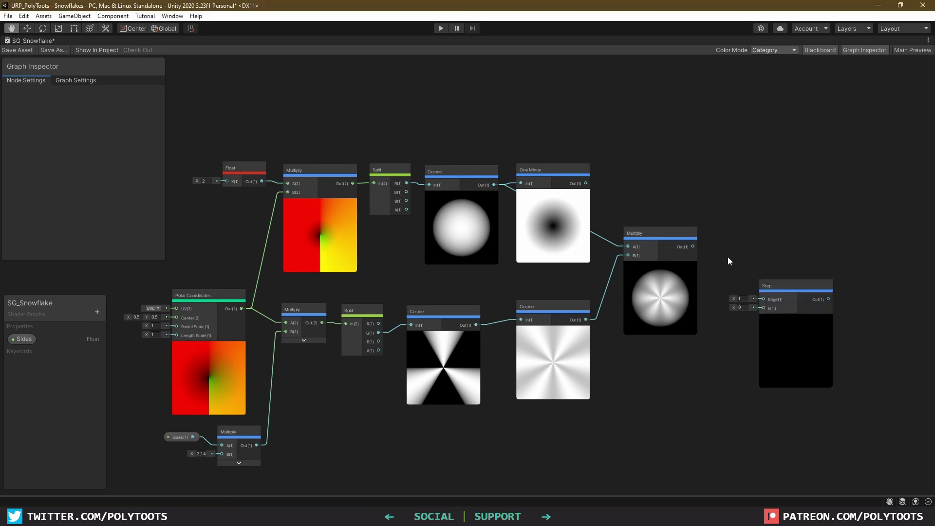
pyautogui.moveTo(693, 247); pyautogui.dragTo(763, 280)
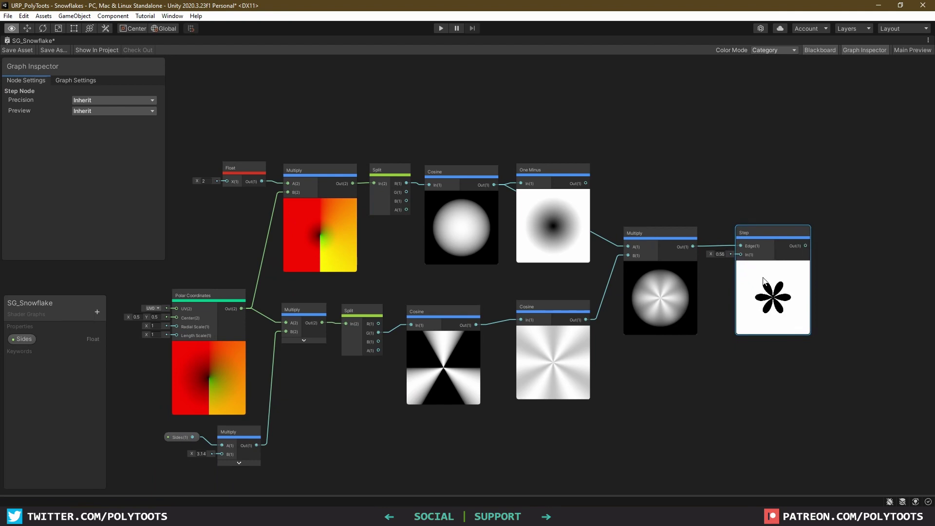
pyautogui.moveTo(711, 255); pyautogui.dragTo(713, 253)
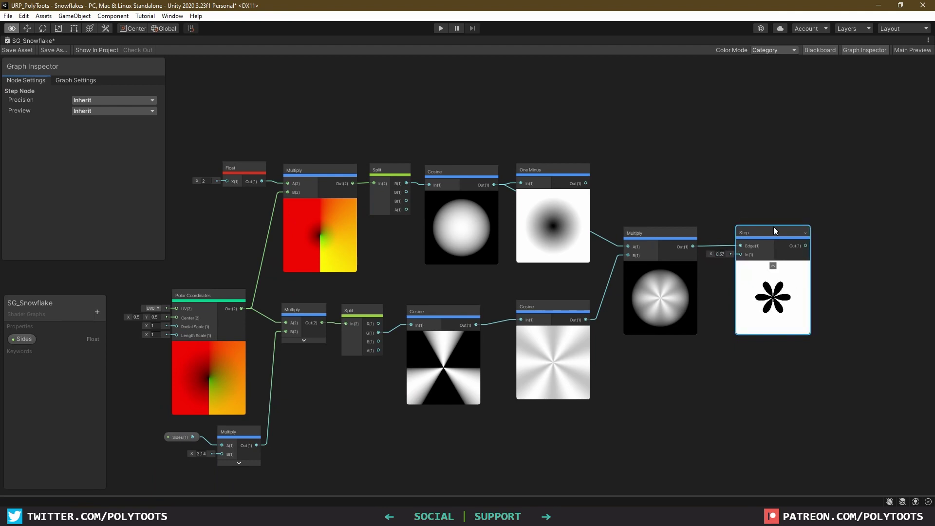
pyautogui.click(774, 229)
pyautogui.press('Delete')
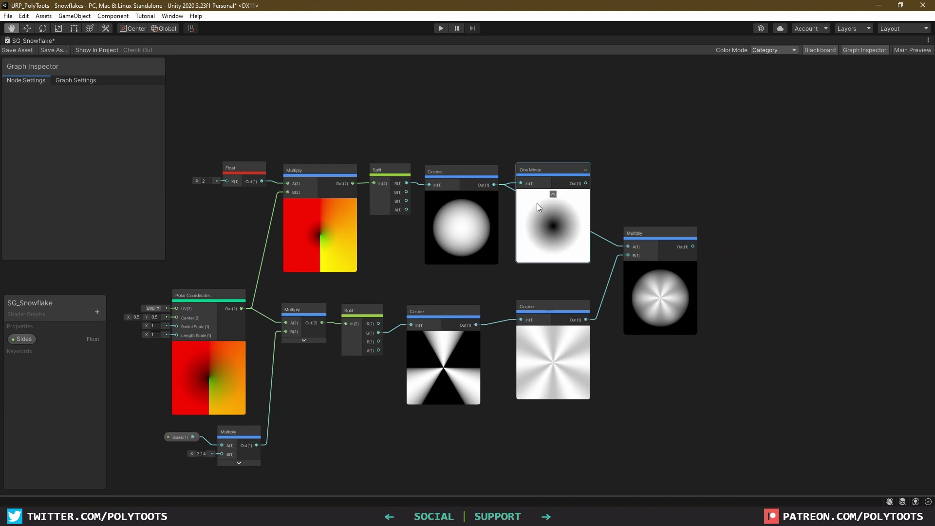
# Step: Reconnect the upper One Minus output to A of the final Multiply and invert that Multiply's output with a new One Minus node
pyautogui.moveTo(585, 183); pyautogui.dragTo(653, 234)
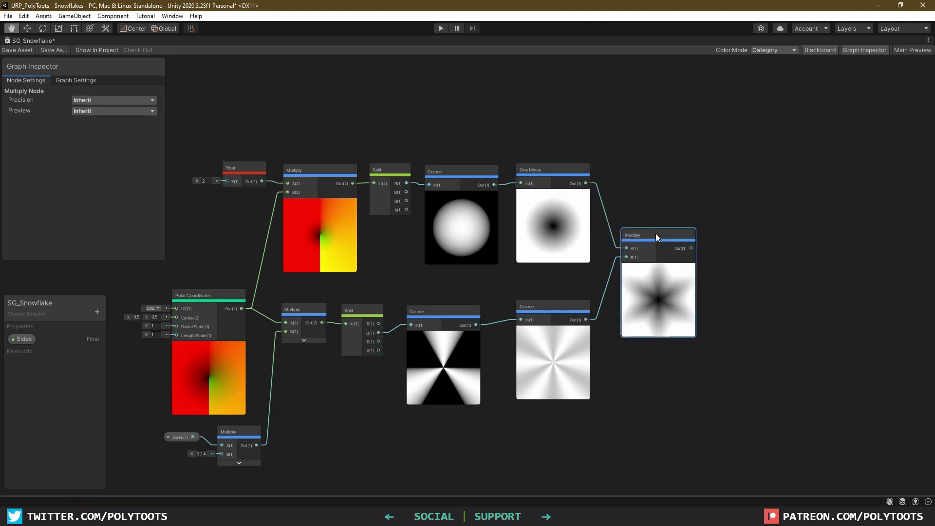
pyautogui.click(748, 271)
pyautogui.press('space')
pyautogui.write('one')
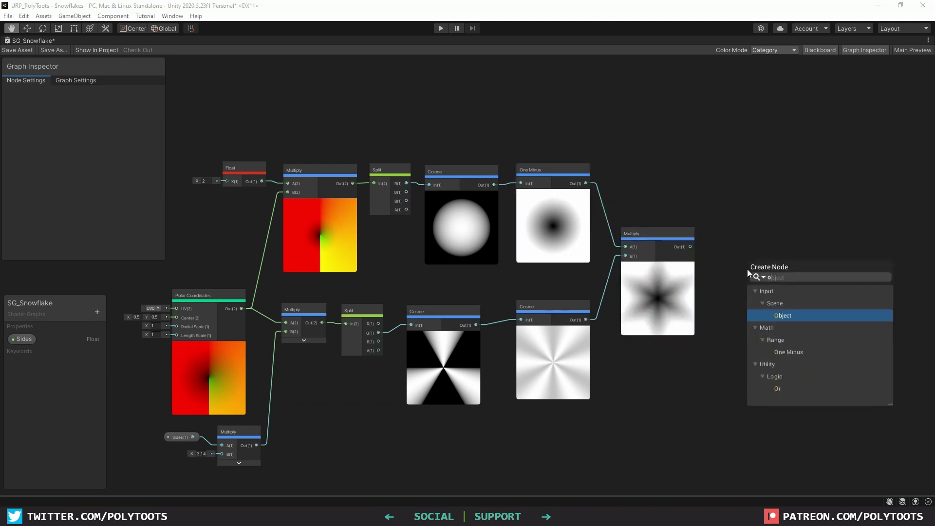
pyautogui.press('Return')
pyautogui.moveTo(690, 246); pyautogui.dragTo(737, 263)
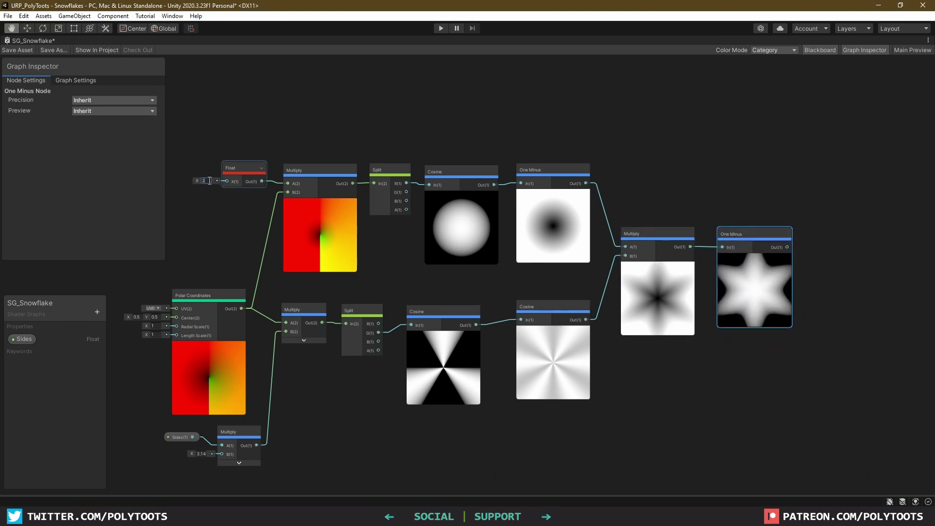
# Step: Set the upper branch's Float value to 3
pyautogui.write('3')
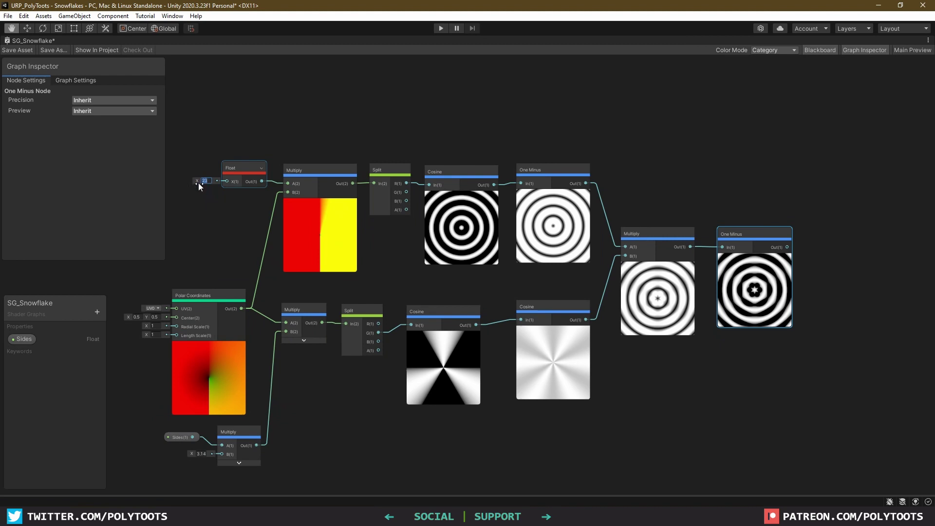
pyautogui.write('3')
pyautogui.press('Return')
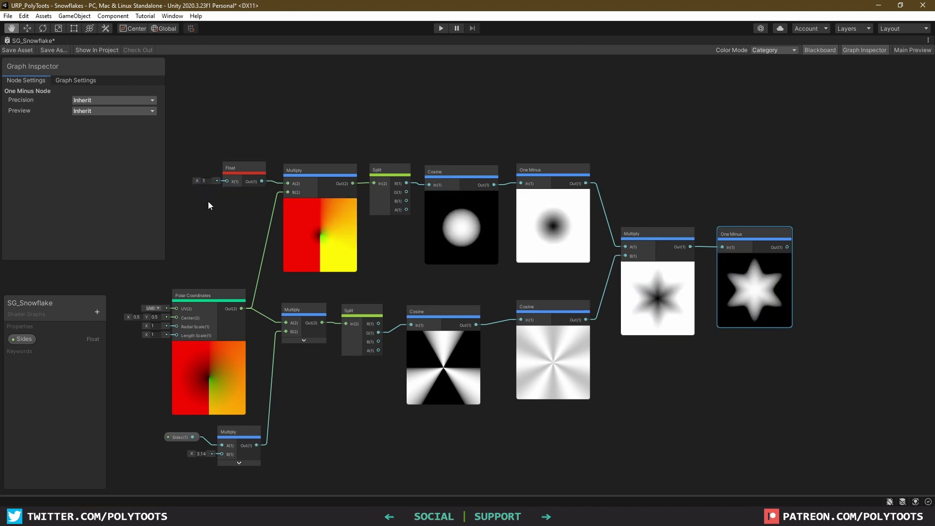
pyautogui.scroll(1, 208, 200)
pyautogui.scroll(-1, 477, 244)
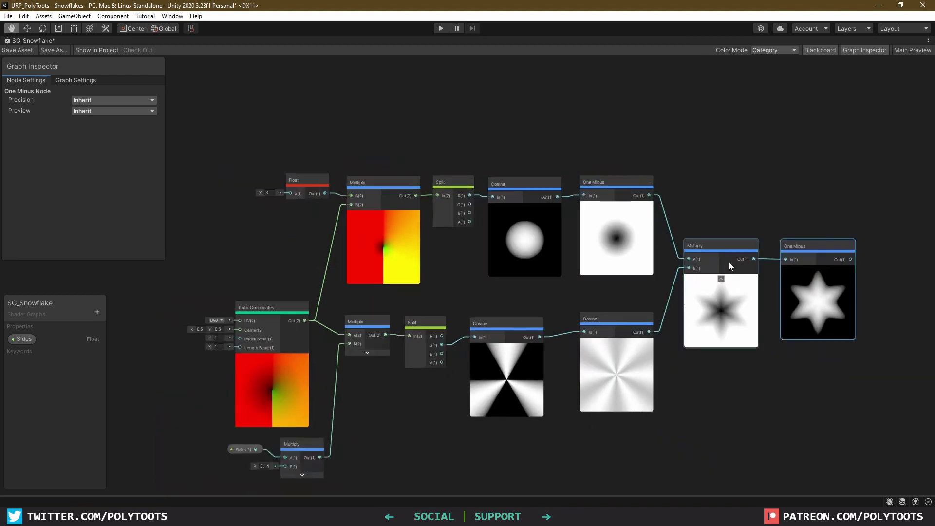
pyautogui.moveTo(729, 262); pyautogui.dragTo(681, 235, button='middle')
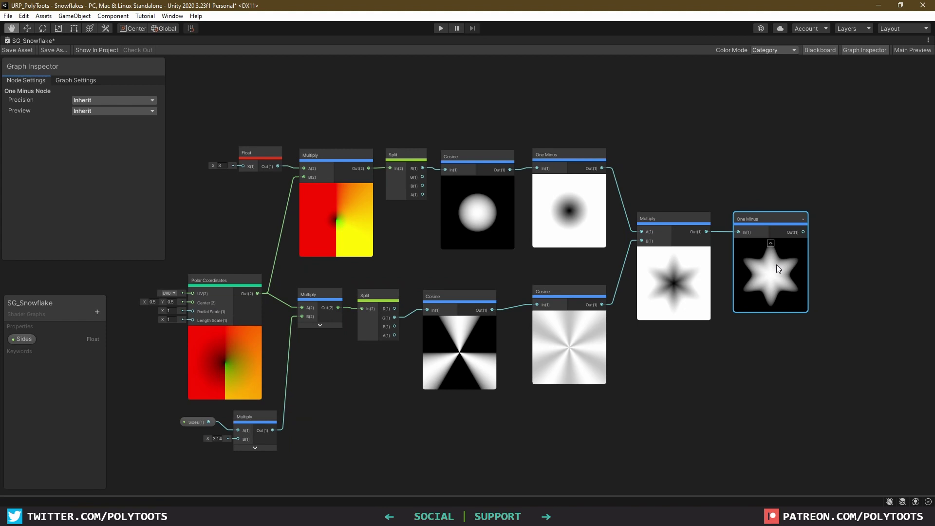
# Step: Group the upper branch from Float through One Minus, shift it away from the lower branch, and title the group Circle
pyautogui.moveTo(305, 114); pyautogui.dragTo(637, 223)
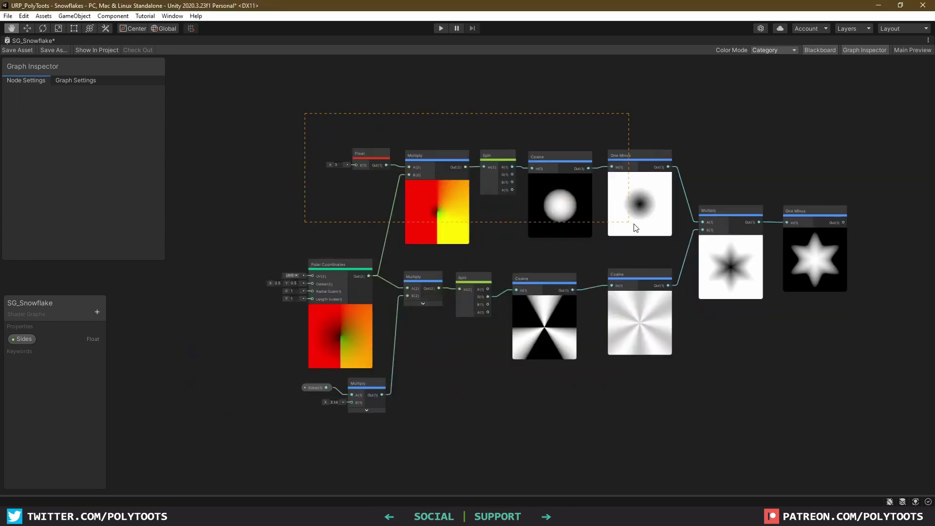
pyautogui.moveTo(644, 206); pyautogui.dragTo(622, 160)
pyautogui.moveTo(616, 156); pyautogui.dragTo(632, 207, button='middle')
pyautogui.hotkey('ctrl', 'g')
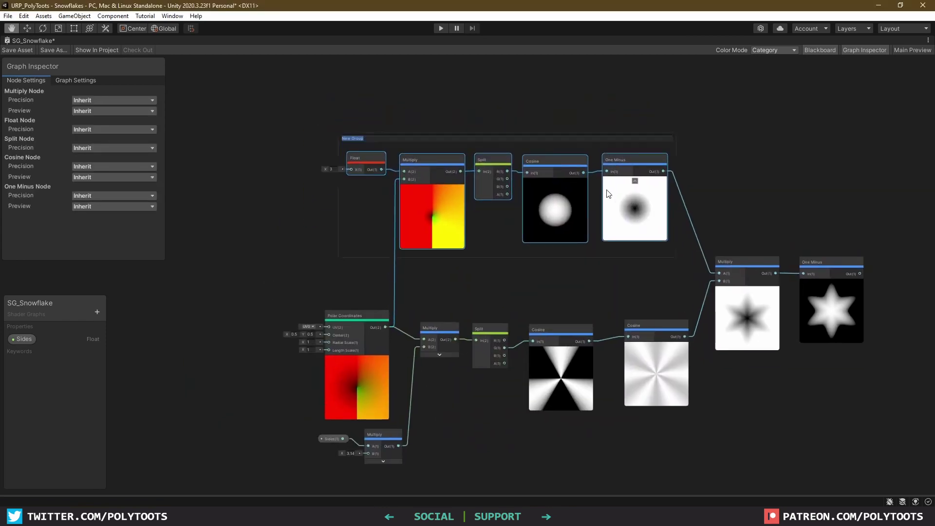
pyautogui.write('Circle')
pyautogui.press('Return')
pyautogui.moveTo(461, 150); pyautogui.dragTo(425, 98, button='middle')
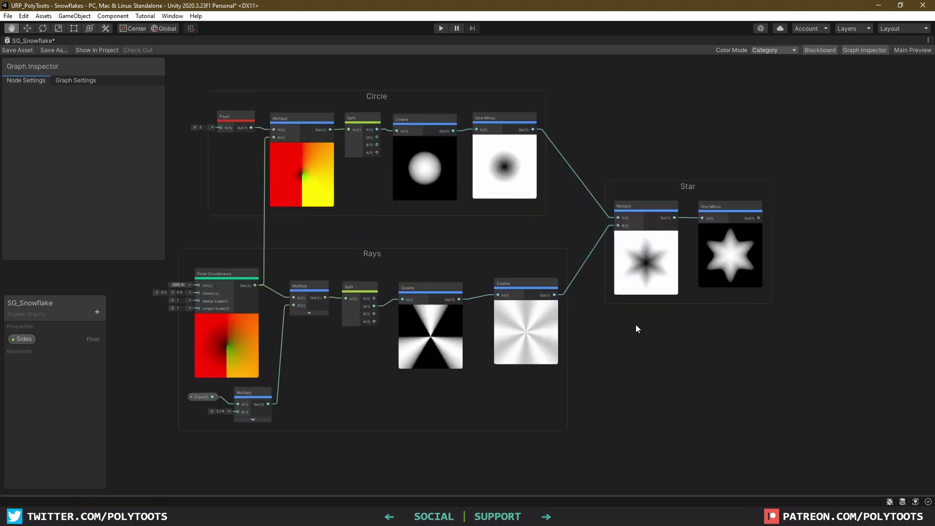
# Step: Invert the Rays group's final Cosine output with a new One Minus node placed below the Star group
pyautogui.moveTo(635, 332); pyautogui.dragTo(457, 266, button='middle')
pyautogui.moveTo(383, 225); pyautogui.dragTo(484, 323)
pyautogui.write('one minus')
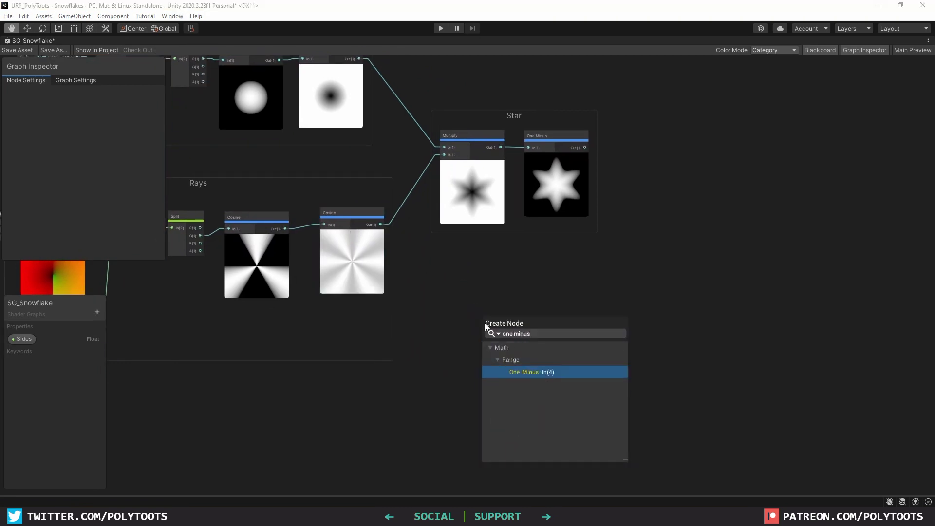
pyautogui.press('Return')
pyautogui.moveTo(513, 331); pyautogui.dragTo(478, 298)
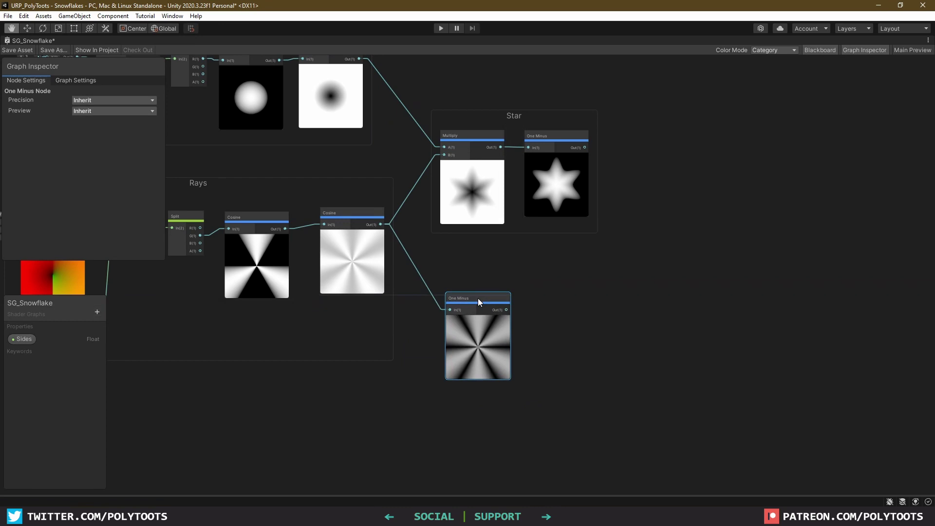
# Step: Combine the Circle group's One Minus output (A) with the new One Minus output (B) in a new Multiply node
pyautogui.press('space')
pyautogui.write('multipl')
pyautogui.press('Return')
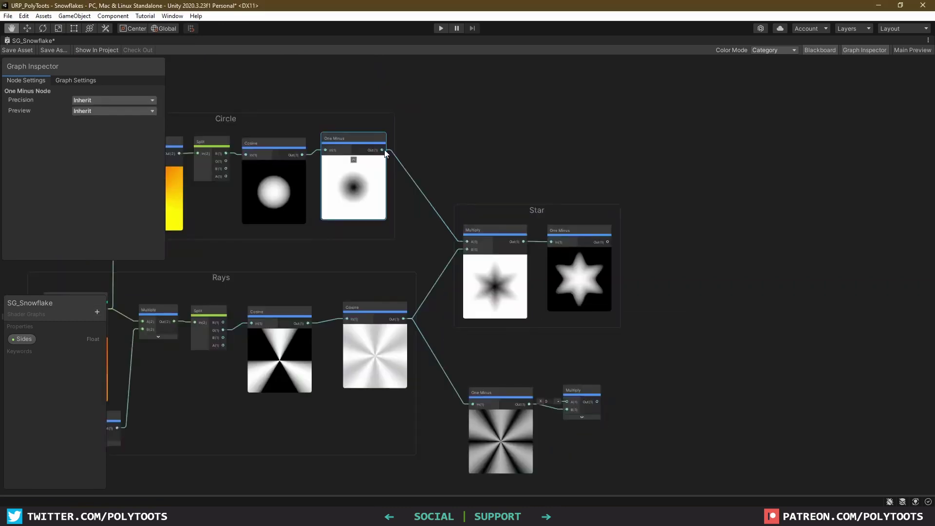
pyautogui.moveTo(385, 154); pyautogui.dragTo(565, 402)
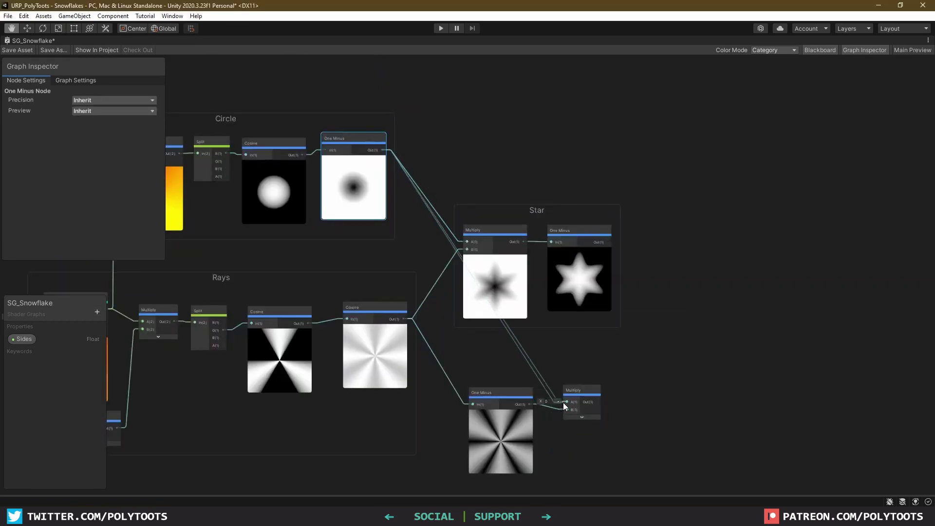
pyautogui.click(504, 396)
# Step: Add a redirect point to the Circle-to-lower-Multiply connection and route it clear of the Star group
pyautogui.moveTo(582, 405); pyautogui.dragTo(566, 341, button='middle')
pyautogui.moveTo(568, 323); pyautogui.dragTo(565, 320)
pyautogui.doubleClick(499, 266)
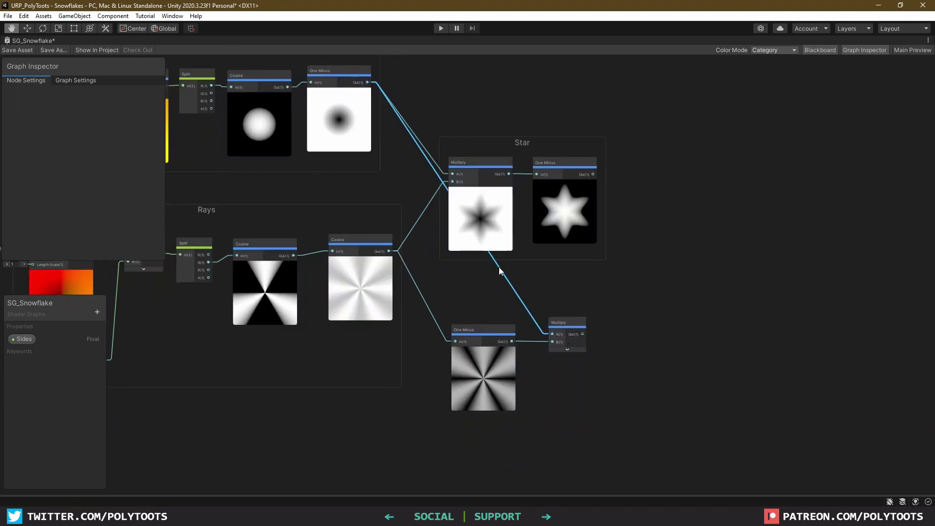
pyautogui.moveTo(499, 268); pyautogui.dragTo(446, 285)
# Step: Add a Fraction node beside the lower Multiply, leaving space between them
pyautogui.scroll(2, 648, 342)
pyautogui.moveTo(648, 342); pyautogui.dragTo(565, 302, button='middle')
pyautogui.press('space')
pyautogui.write('fraction')
pyautogui.press('Return')
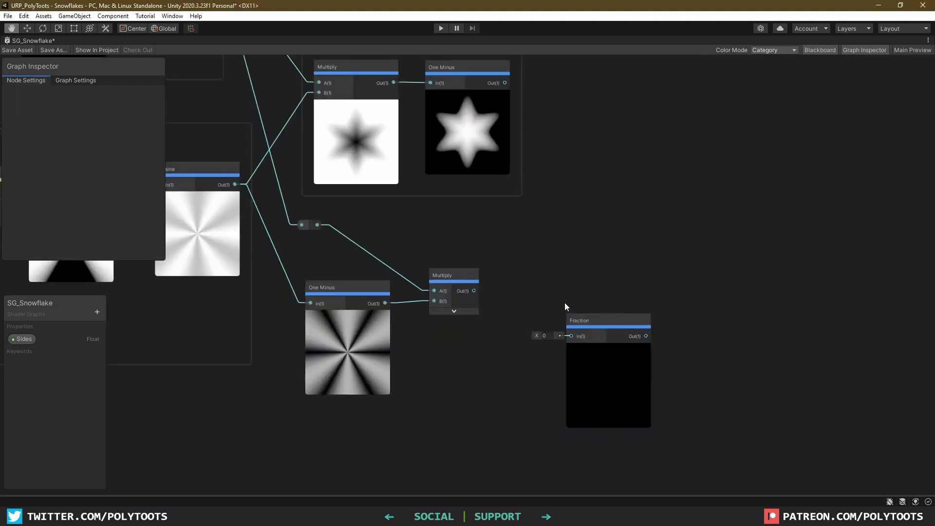
pyautogui.moveTo(594, 314); pyautogui.dragTo(600, 291)
# Step: Insert a Multiply node with B set to 3 between the lower Multiply and Fraction, and line up the nodes
pyautogui.moveTo(498, 326); pyautogui.dragTo(498, 327)
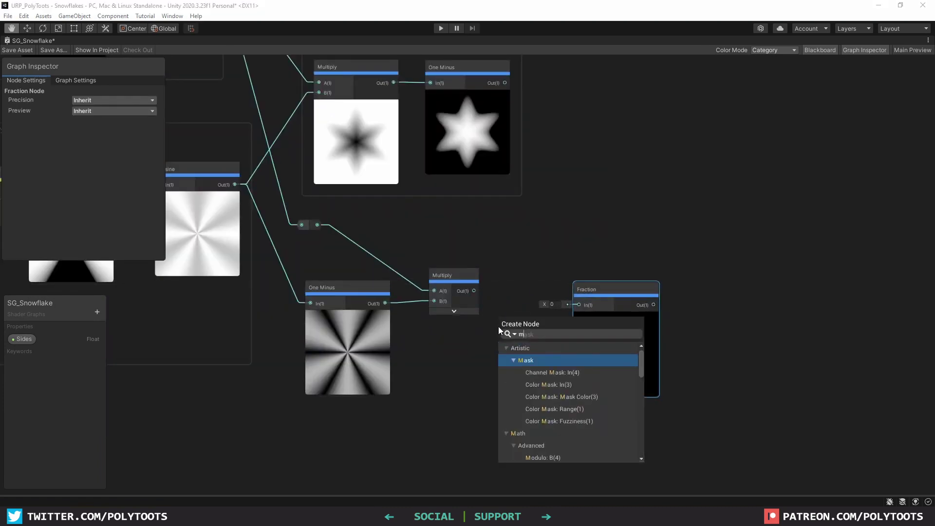
pyautogui.write('multiply')
pyautogui.press('Return')
pyautogui.moveTo(604, 298); pyautogui.dragTo(643, 299)
pyautogui.moveTo(573, 335); pyautogui.dragTo(617, 304)
pyautogui.moveTo(629, 298); pyautogui.dragTo(648, 287)
pyautogui.moveTo(546, 322); pyautogui.dragTo(568, 283)
pyautogui.moveTo(486, 306); pyautogui.dragTo(506, 307)
pyautogui.click(497, 307)
pyautogui.write('3')
pyautogui.moveTo(674, 286); pyautogui.dragTo(660, 290)
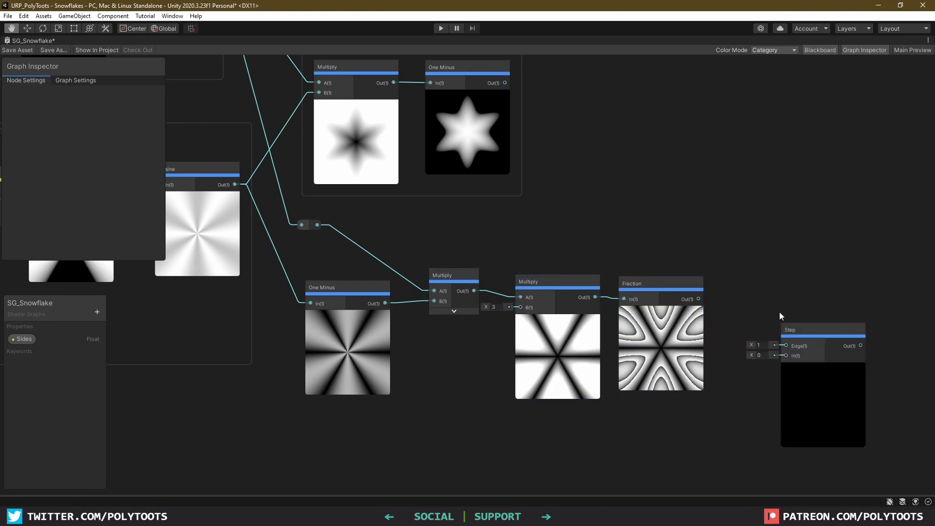
# Step: Connect Fraction's output to the Edge input of the new Step node and set its In value to 0.5
pyautogui.moveTo(781, 352); pyautogui.dragTo(759, 319)
pyautogui.moveTo(701, 299); pyautogui.dragTo(780, 289)
pyautogui.click(738, 324)
pyautogui.write('0.5')
# Step: Try feeding the lower One Minus directly into the Multiply before Fraction, and restore the connection from the collapsed Multiply
pyautogui.moveTo(443, 275); pyautogui.dragTo(430, 259)
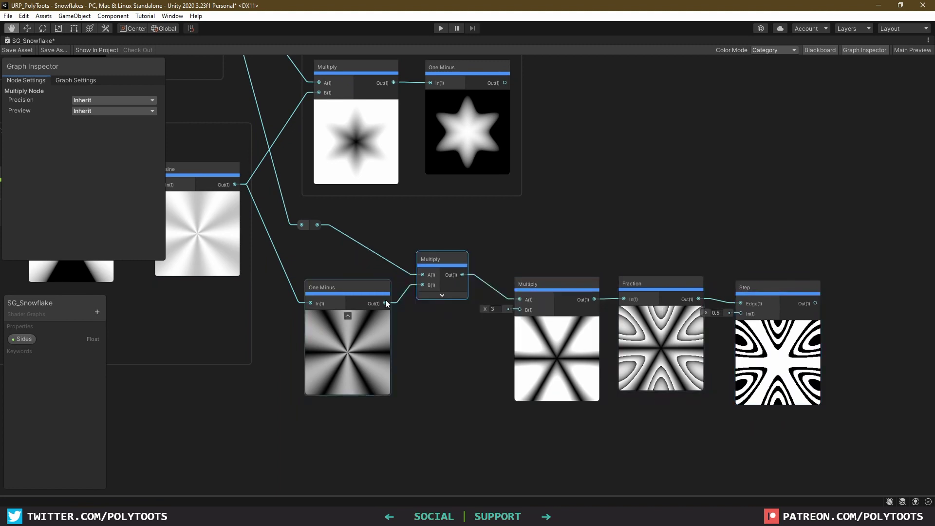
pyautogui.moveTo(384, 303); pyautogui.dragTo(518, 300)
pyautogui.moveTo(451, 259); pyautogui.dragTo(450, 235)
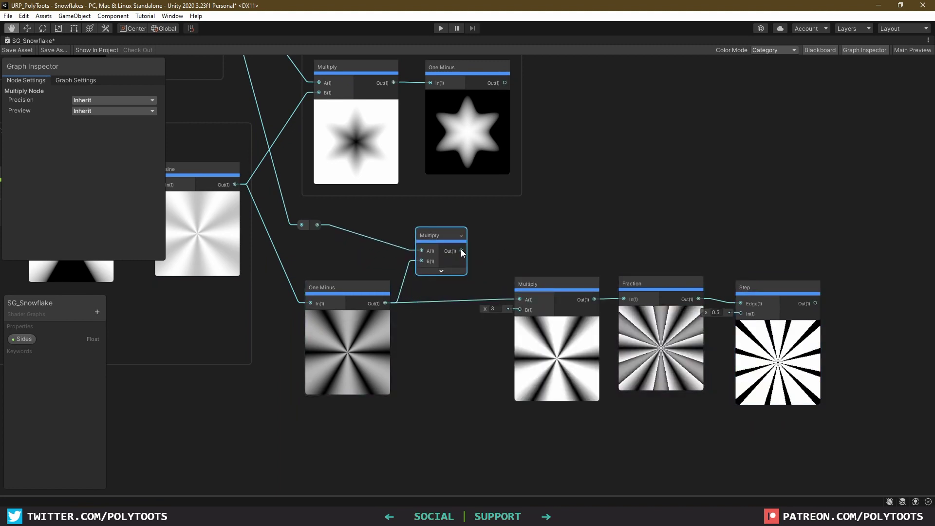
pyautogui.moveTo(485, 308); pyautogui.dragTo(519, 299)
# Step: Feed a new Float node into B of the Multiply before Fraction and convert the Float to a property
pyautogui.click(470, 342)
pyautogui.press('space')
pyautogui.write('float')
pyautogui.press('Return')
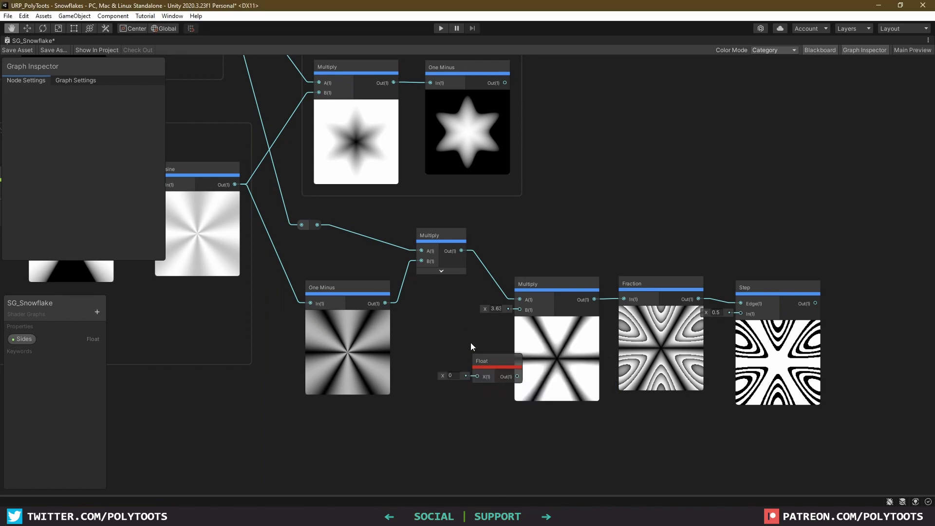
pyautogui.moveTo(503, 367); pyautogui.dragTo(467, 340)
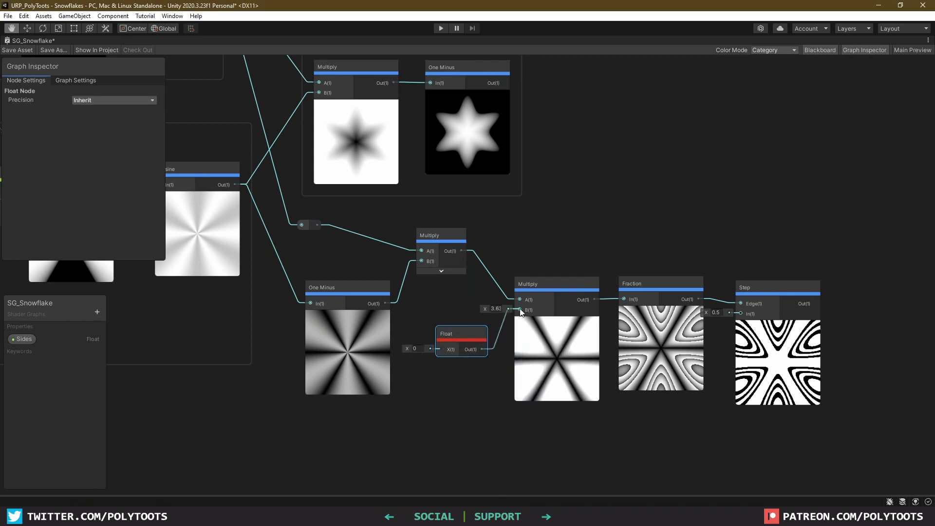
pyautogui.rightClick(454, 331)
pyautogui.moveTo(485, 419)
pyautogui.click(590, 441)
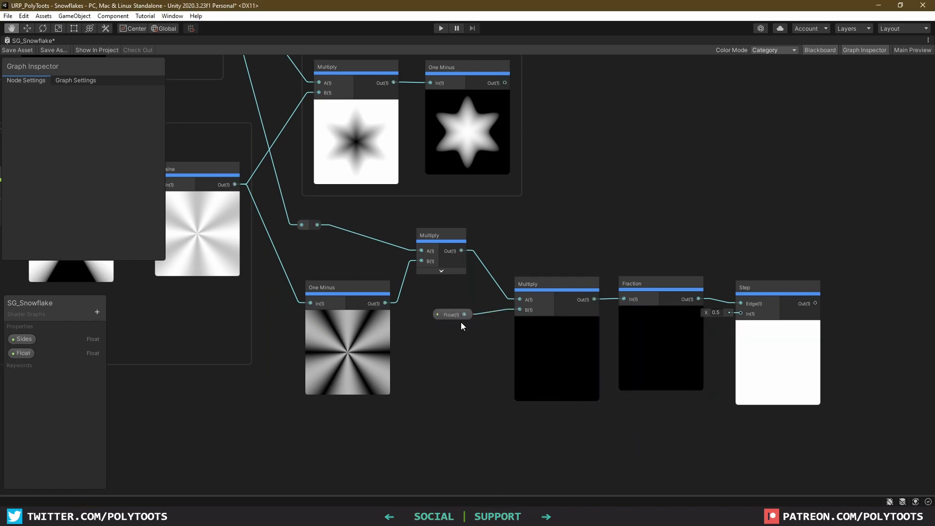
# Step: Rename the new Float property to Branches and set its default value to 5
pyautogui.doubleClick(21, 355)
pyautogui.write('Branches')
pyautogui.press('Return')
pyautogui.click(91, 132)
pyautogui.write('5')
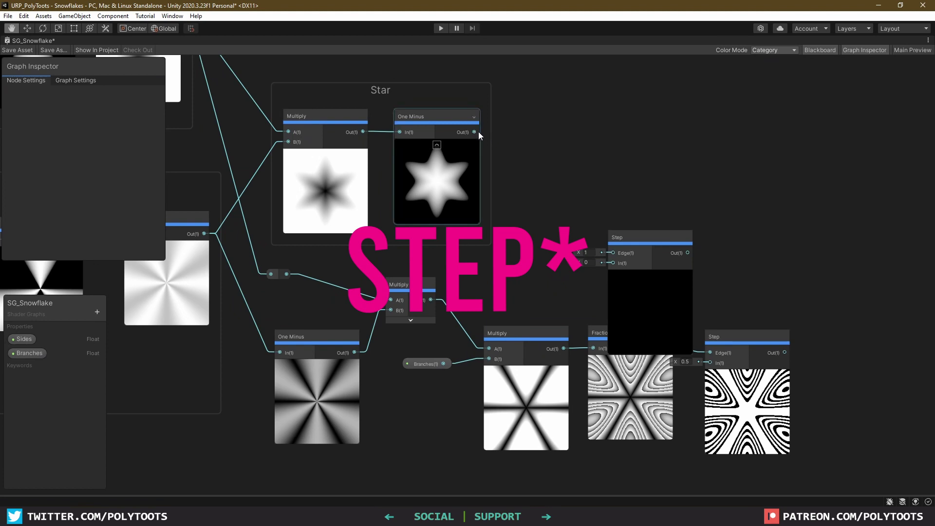
# Step: Connect the Star group's One Minus output to the new Step's Edge input and place that Step beside it
pyautogui.moveTo(477, 132); pyautogui.dragTo(614, 254)
pyautogui.moveTo(655, 236); pyautogui.dragTo(573, 118)
pyautogui.moveTo(564, 160); pyautogui.dragTo(430, 150, button='middle')
# Step: Add a Subtract node taking the branch pattern's Step output as A and the Star's Step output as B, and align the nodes
pyautogui.press('space')
pyautogui.write('subt')
pyautogui.press('Return')
pyautogui.moveTo(708, 209); pyautogui.dragTo(701, 147)
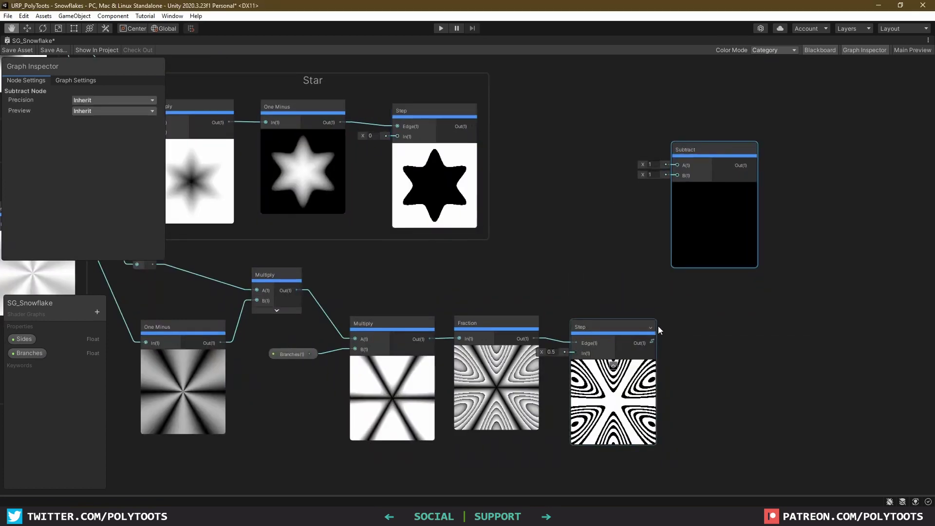
pyautogui.moveTo(651, 343); pyautogui.dragTo(677, 175)
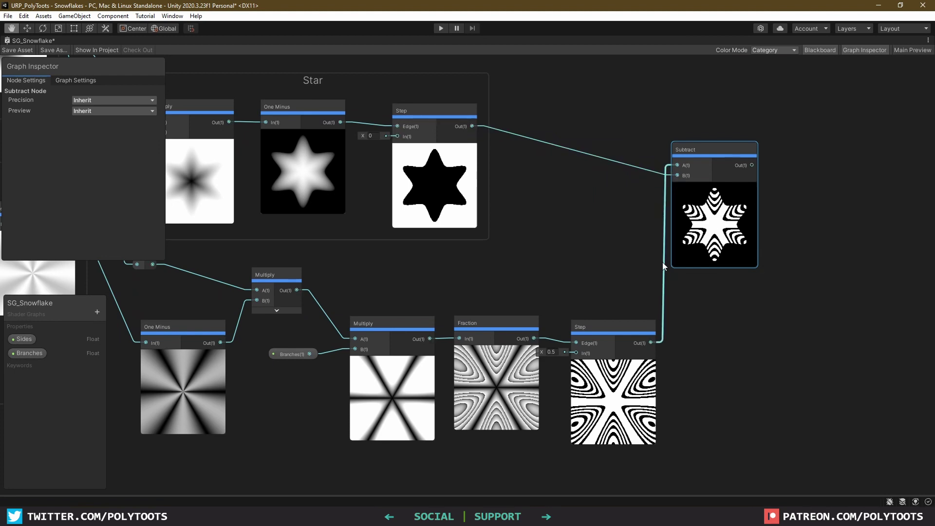
pyautogui.moveTo(710, 151); pyautogui.dragTo(709, 131)
pyautogui.moveTo(621, 353); pyautogui.dragTo(626, 347)
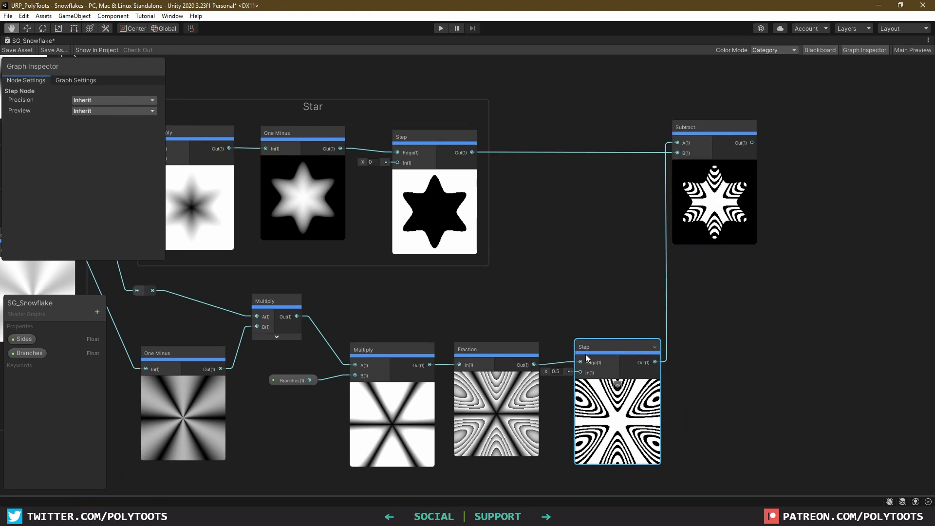
# Step: Feed the Rays group's final Cosine output into the Edge of a new Step node below the branch chain, with In at 0.6
pyautogui.moveTo(542, 368); pyautogui.dragTo(581, 329, button='middle')
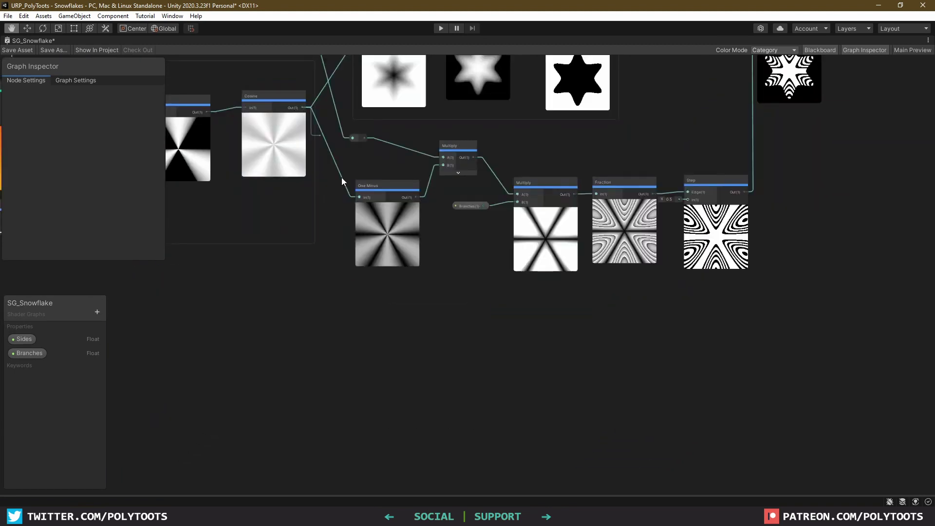
pyautogui.moveTo(342, 178); pyautogui.dragTo(363, 355)
pyautogui.write('step')
pyautogui.press('Return')
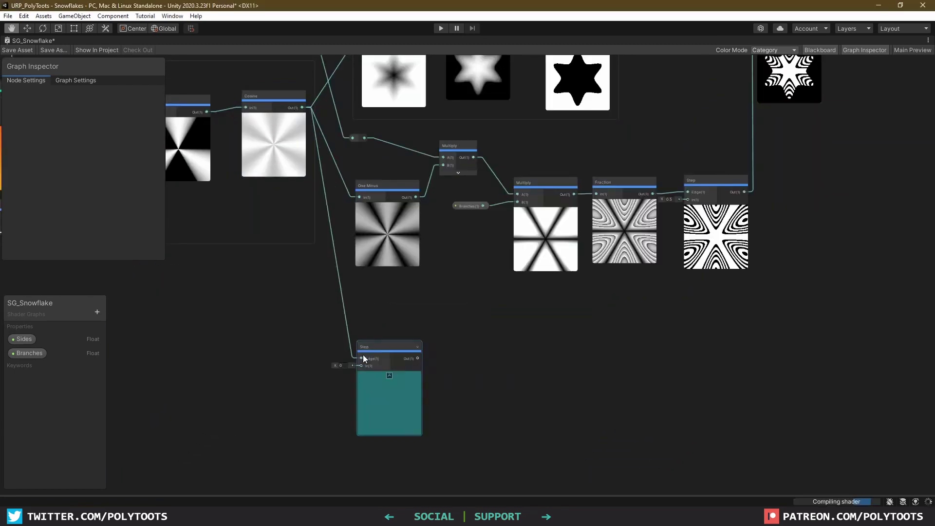
pyautogui.scroll(3, 363, 358)
pyautogui.click(426, 338)
pyautogui.moveTo(425, 338); pyautogui.dragTo(591, 332)
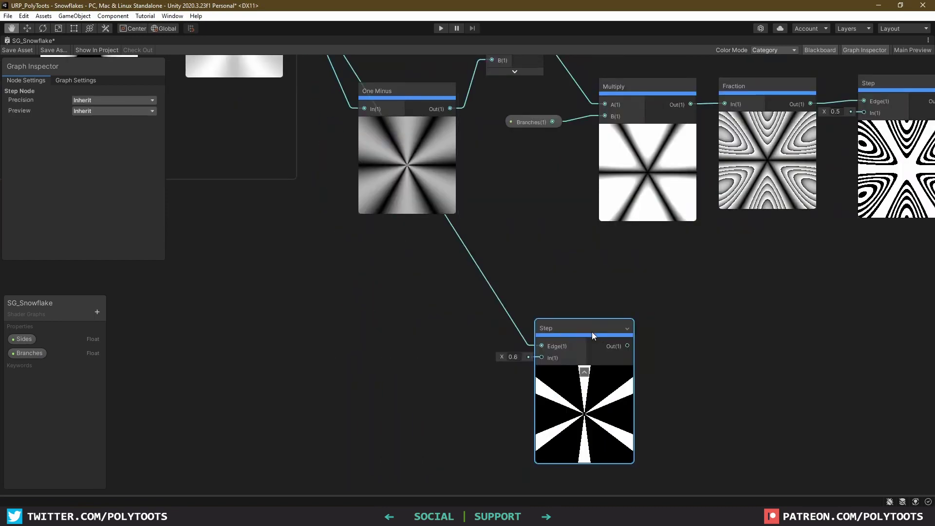
# Step: Add a redirect point to the new Step's incoming connection and route it below the lower One Minus node
pyautogui.click(476, 265)
pyautogui.doubleClick(477, 266)
pyautogui.moveTo(476, 266); pyautogui.dragTo(345, 302)
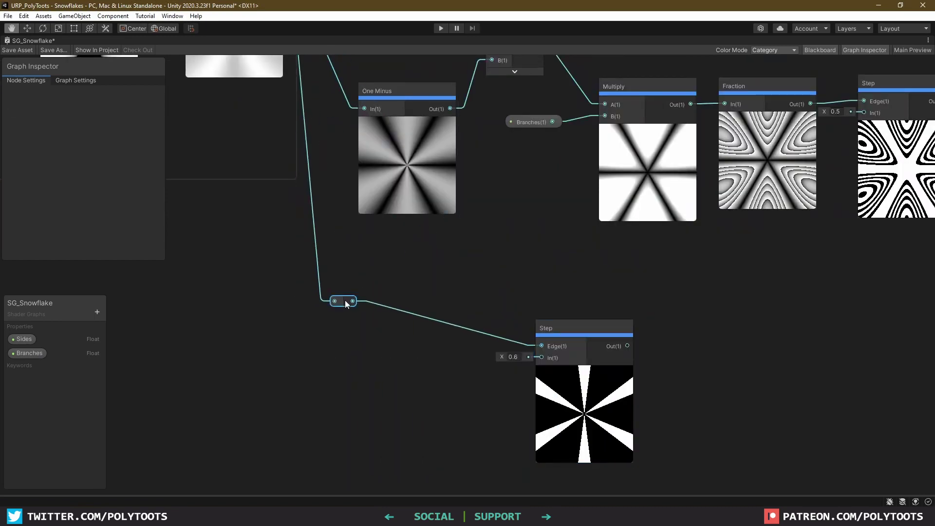
# Step: Combine the branch pattern's Step (A) and the Rays Step (B) in a new Add node, and feed its output into the Subtract's A input
pyautogui.scroll(-7, 492, 312)
pyautogui.moveTo(544, 317); pyautogui.dragTo(414, 341, button='middle')
pyautogui.moveTo(391, 341); pyautogui.dragTo(521, 328)
pyautogui.moveTo(521, 329); pyautogui.dragTo(510, 329)
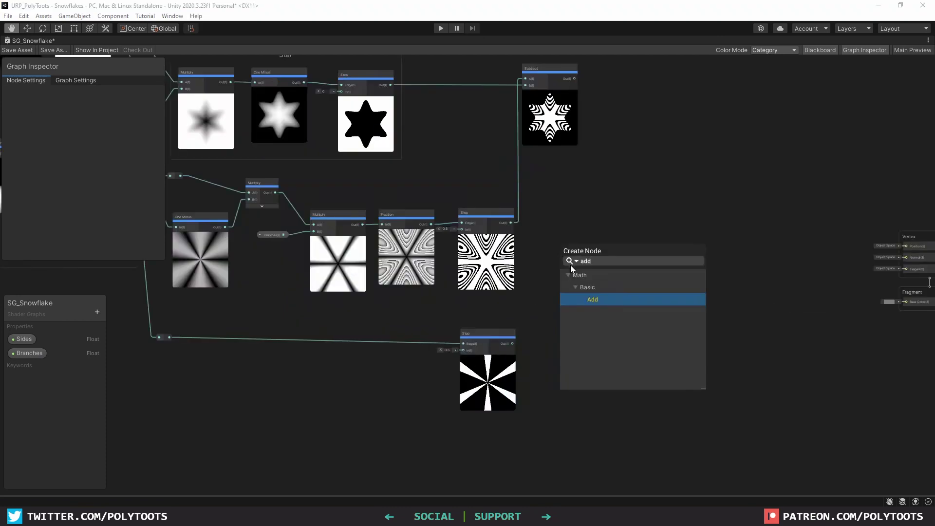
pyautogui.click(592, 300)
pyautogui.moveTo(586, 270); pyautogui.dragTo(581, 227)
pyautogui.scroll(1, 570, 231)
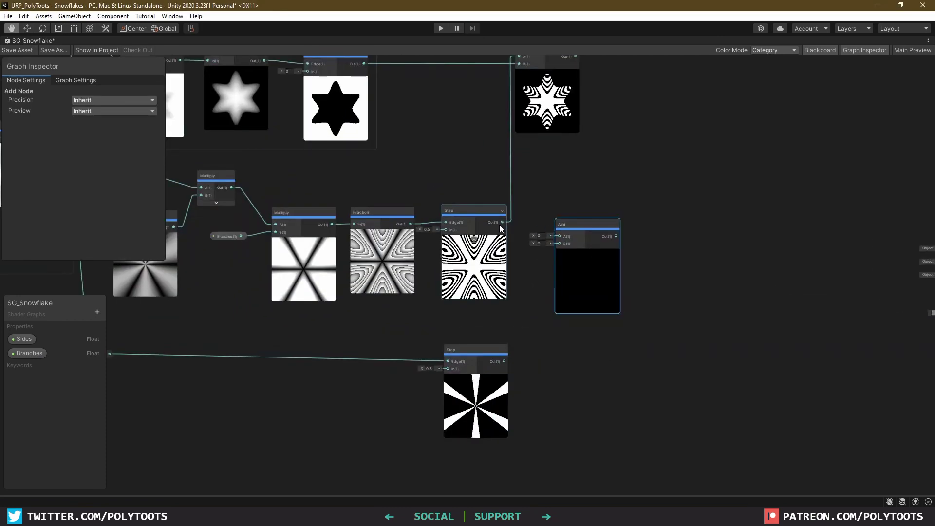
pyautogui.moveTo(502, 222); pyautogui.dragTo(559, 236)
pyautogui.moveTo(504, 361); pyautogui.dragTo(560, 244)
pyautogui.moveTo(584, 224); pyautogui.dragTo(574, 208)
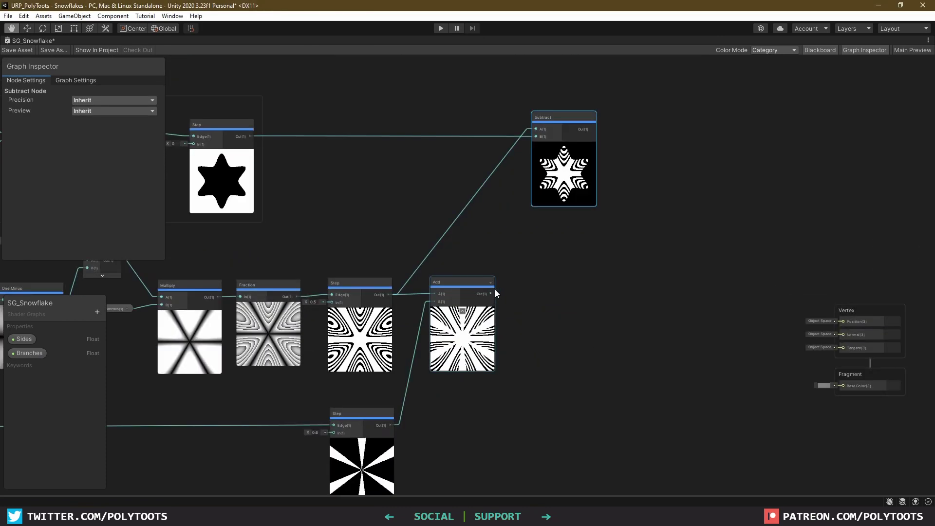
pyautogui.moveTo(491, 294); pyautogui.dragTo(527, 117)
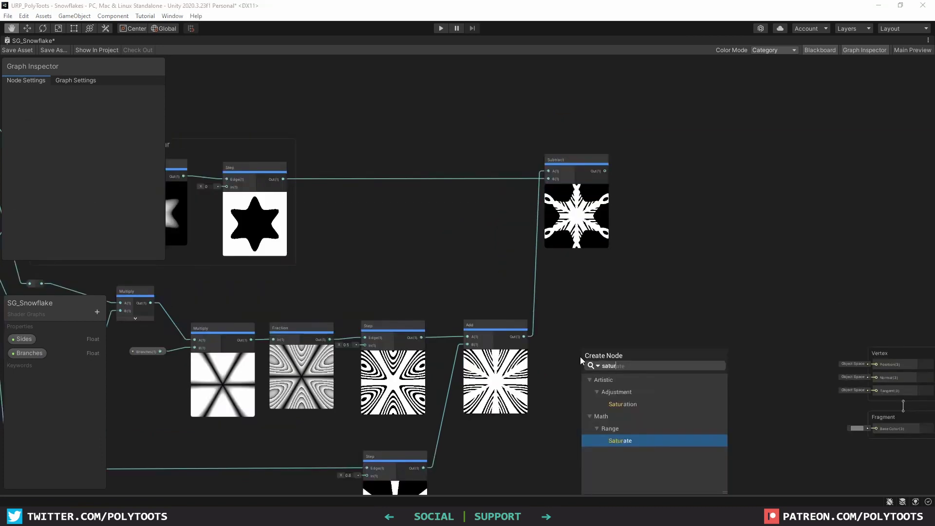
# Step: Insert a Saturate node between the Add output and the Subtract's A input, and move the Subtract node further along
pyautogui.press('Return')
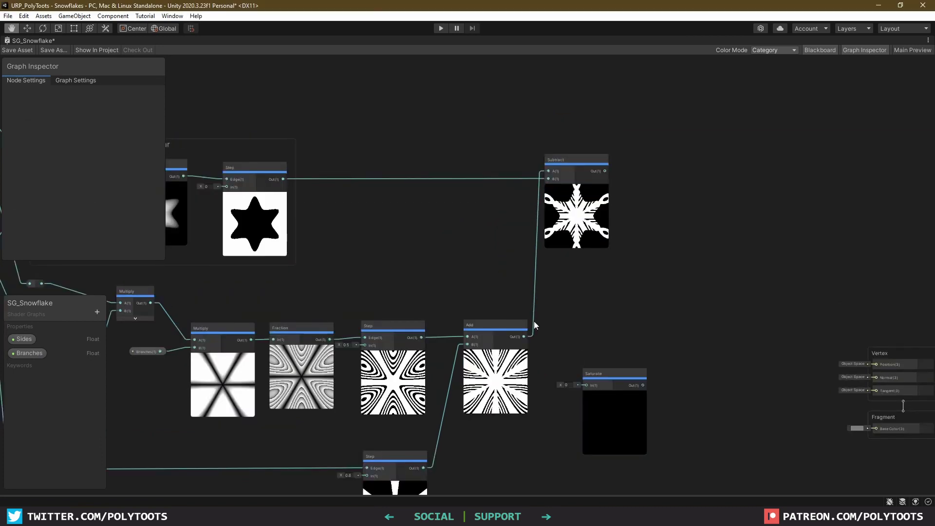
pyautogui.moveTo(524, 337); pyautogui.dragTo(586, 385)
pyautogui.moveTo(627, 385); pyautogui.dragTo(603, 347)
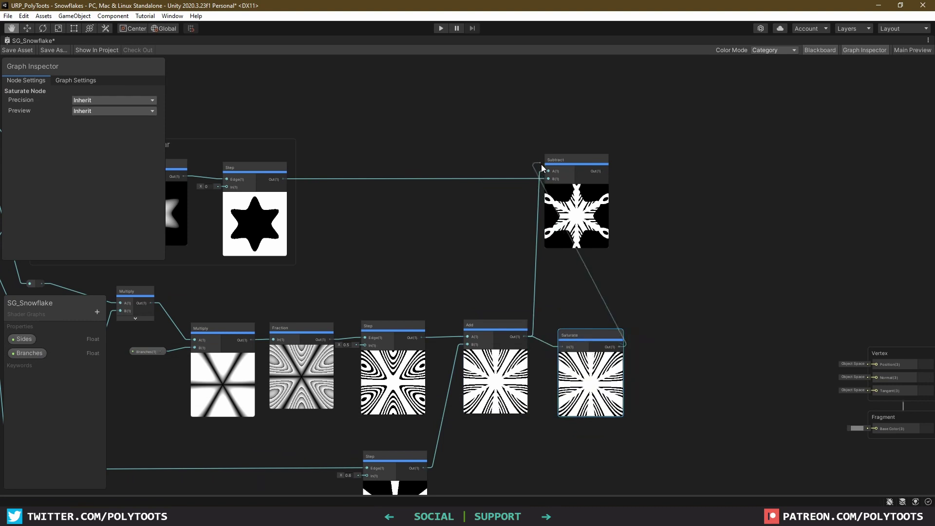
pyautogui.moveTo(542, 168); pyautogui.dragTo(648, 165)
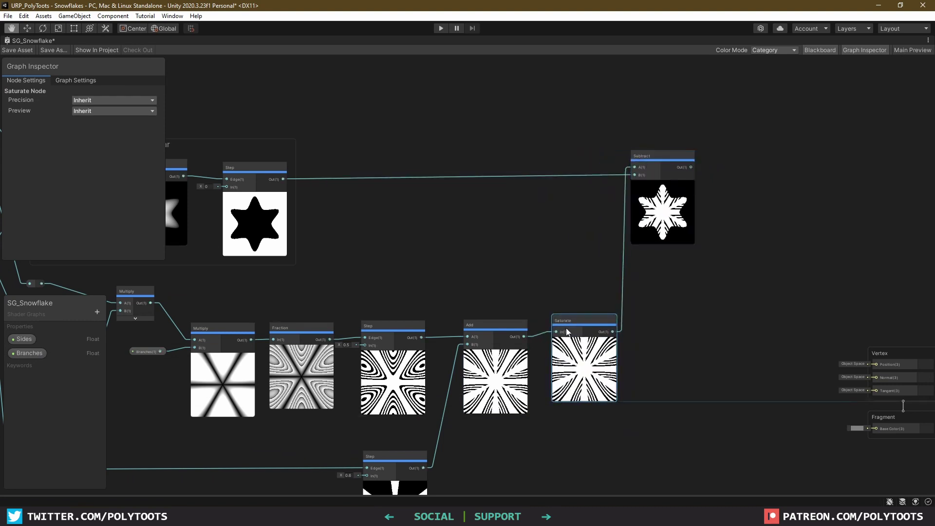
# Step: Connect the lower redirect point to a new One Minus node and feed its output into the Edge of a new Step beside it
pyautogui.click(332, 302)
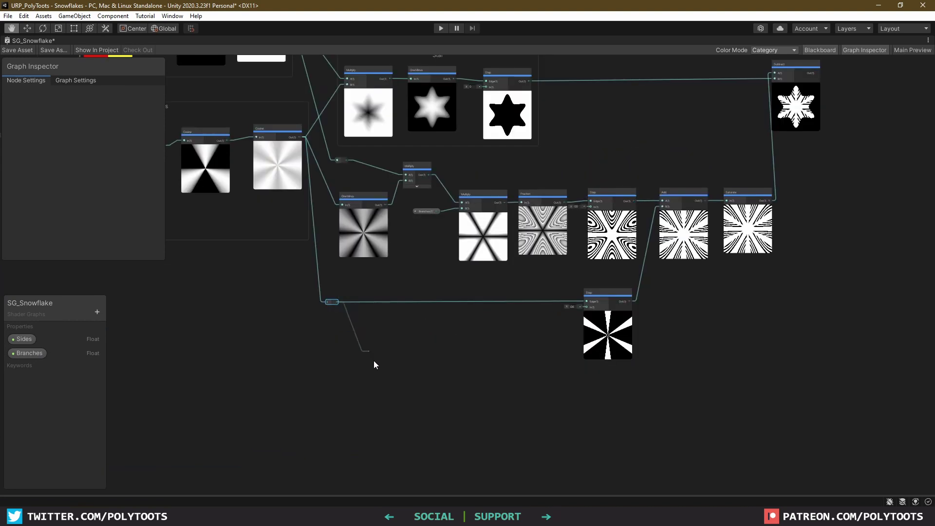
pyautogui.moveTo(374, 364); pyautogui.dragTo(595, 383)
pyautogui.write('one minus')
pyautogui.press('Return')
pyautogui.doubleClick(454, 365)
pyautogui.press('space')
pyautogui.write('step')
pyautogui.press('Return')
pyautogui.moveTo(511, 358); pyautogui.dragTo(587, 398)
pyautogui.moveTo(604, 383); pyautogui.dragTo(581, 343)
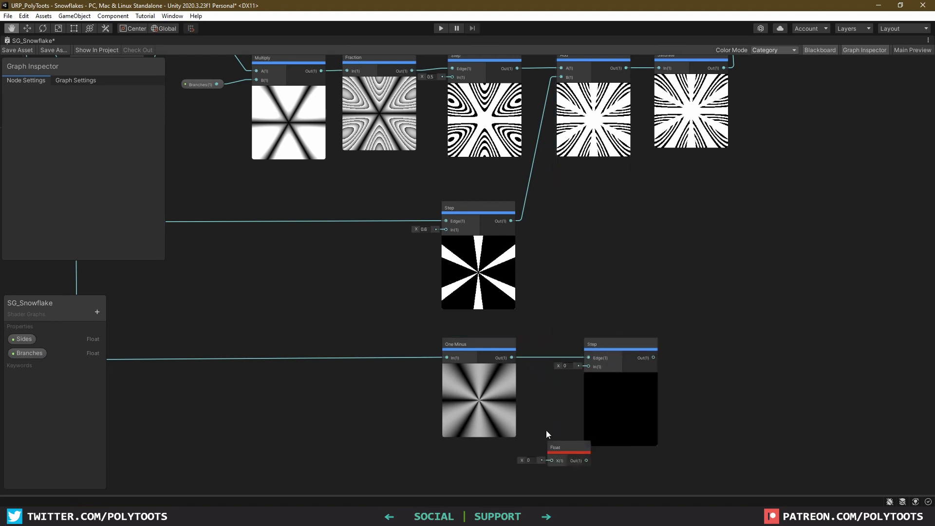
# Step: Feed a Float node set to 0.1 into the new Step's In input, and add a redirect point to the One Minus node's incoming connection
pyautogui.moveTo(582, 446); pyautogui.dragTo(588, 333)
pyautogui.write('1')
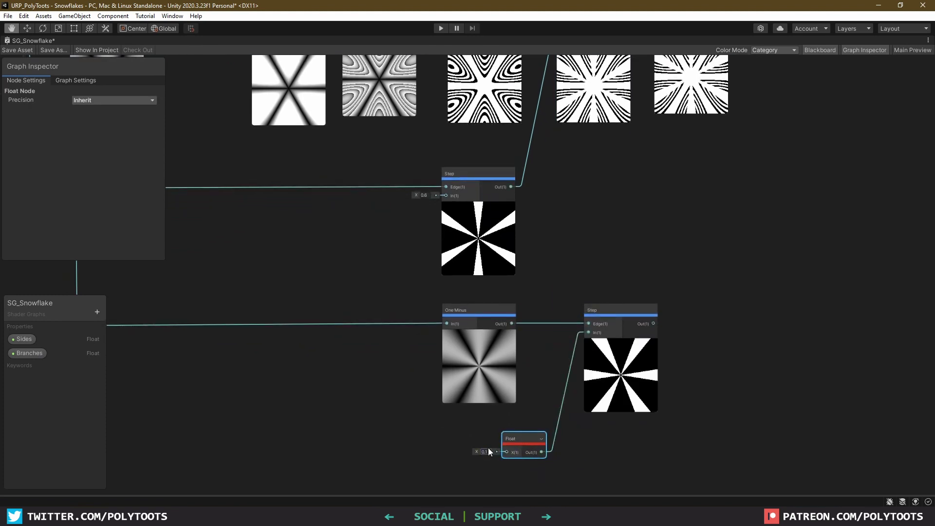
pyautogui.moveTo(620, 318); pyautogui.dragTo(598, 261)
pyautogui.moveTo(566, 229); pyautogui.dragTo(615, 316)
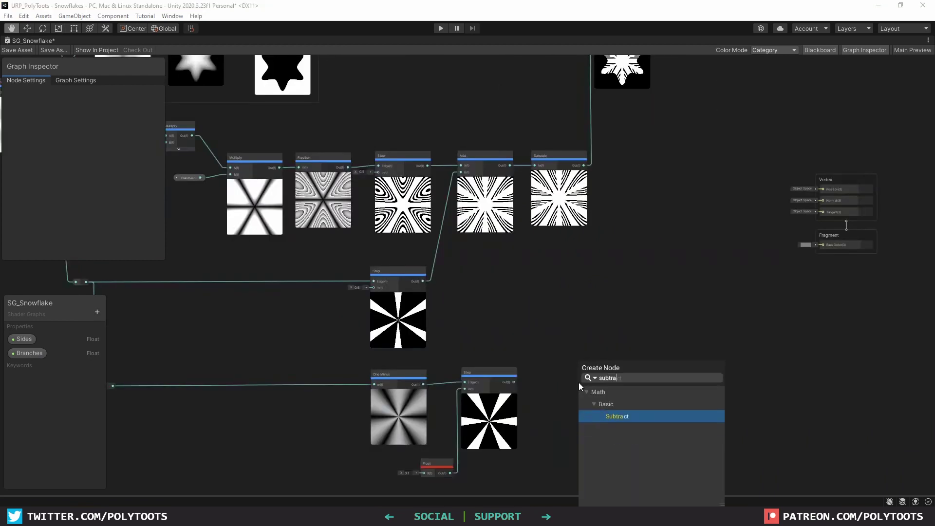
# Step: Add a second Subtract with the first Subtract's output as A and the lowest Step's output as B, routing B through a redirect point
pyautogui.press('Return')
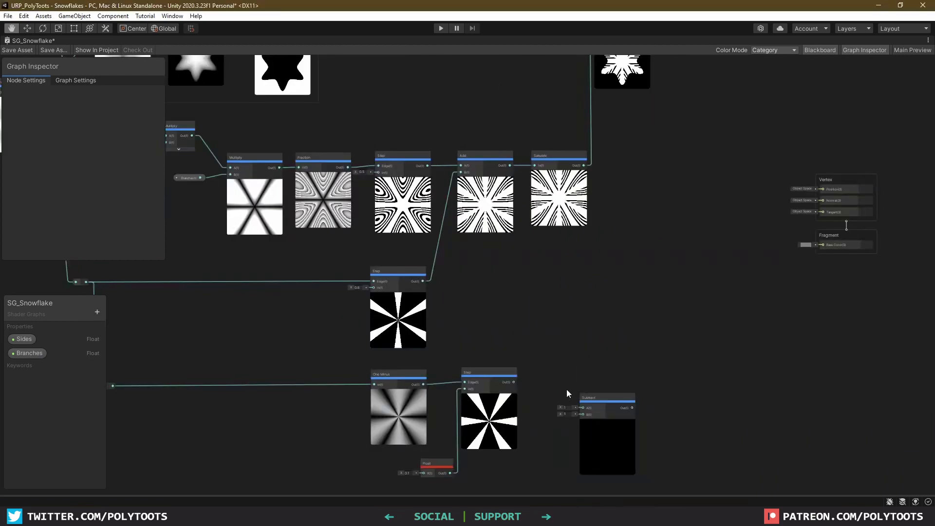
pyautogui.scroll(4, 567, 390)
pyautogui.moveTo(484, 379); pyautogui.dragTo(560, 390)
pyautogui.moveTo(585, 360); pyautogui.dragTo(738, 120)
pyautogui.scroll(-3, 737, 101)
pyautogui.moveTo(737, 101); pyautogui.dragTo(483, 437, button='middle')
pyautogui.moveTo(488, 449); pyautogui.dragTo(546, 193)
pyautogui.scroll(2, 519, 207)
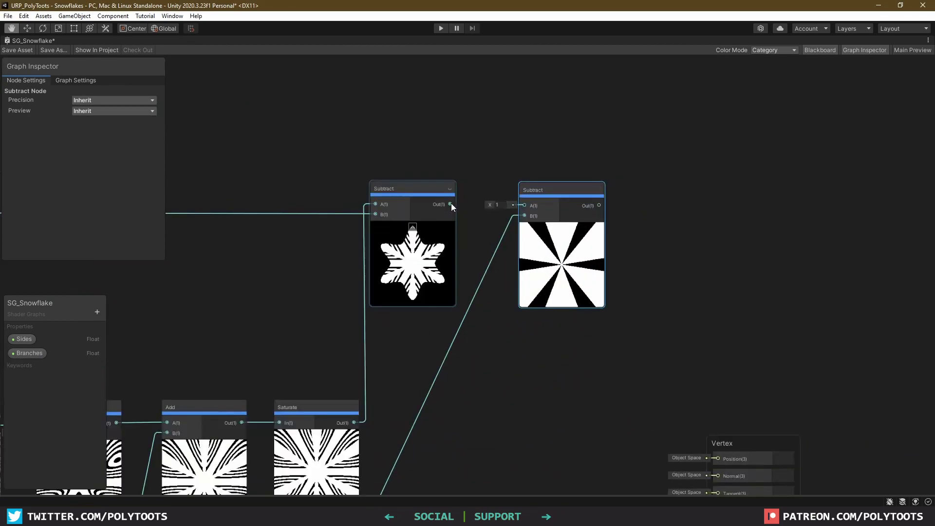
pyautogui.moveTo(451, 203); pyautogui.dragTo(518, 185)
pyautogui.scroll(-2, 473, 375)
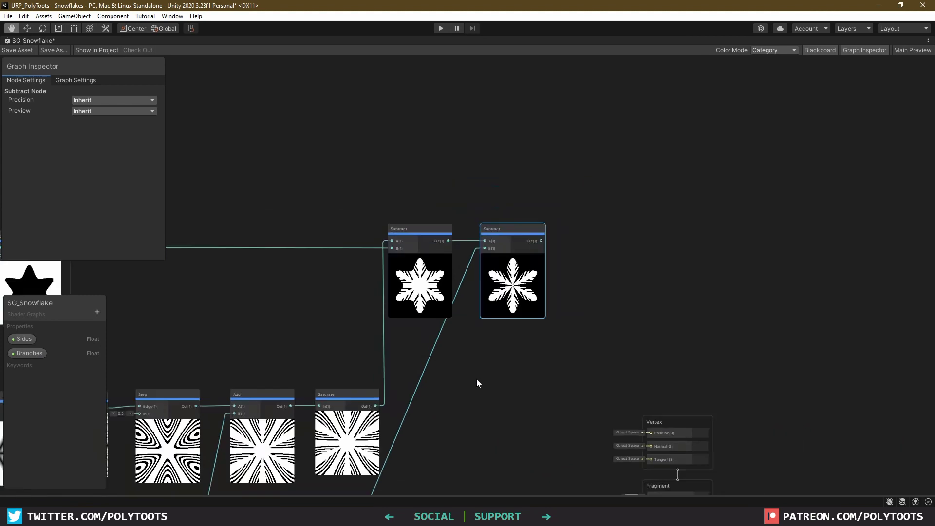
pyautogui.moveTo(477, 379); pyautogui.dragTo(516, 164, button='middle')
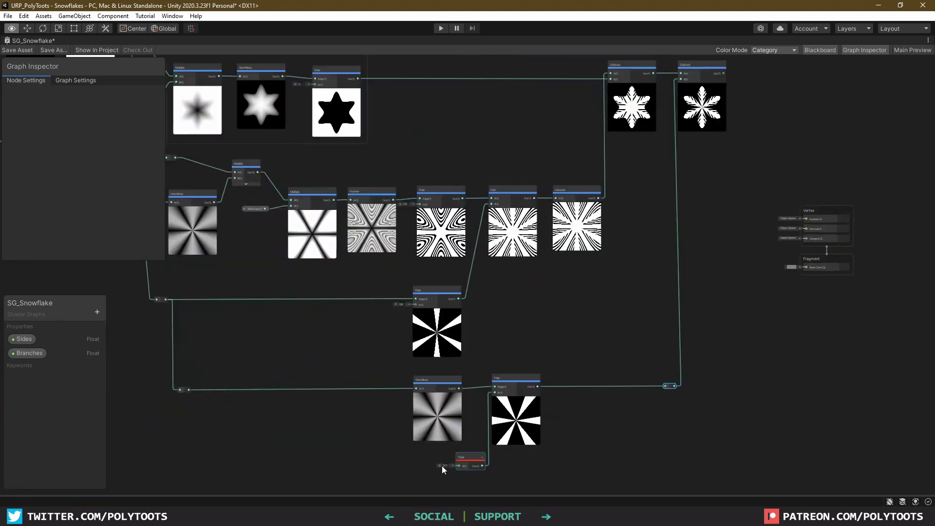
# Step: Try values such as 0.2 and 0.5 in the Float feeding the lowest Step, and return it to 0.1
pyautogui.keyDown('alt'); pyautogui.moveTo(443, 465); pyautogui.dragTo(453, 462); pyautogui.keyUp('alt')
pyautogui.scroll(3, 453, 462)
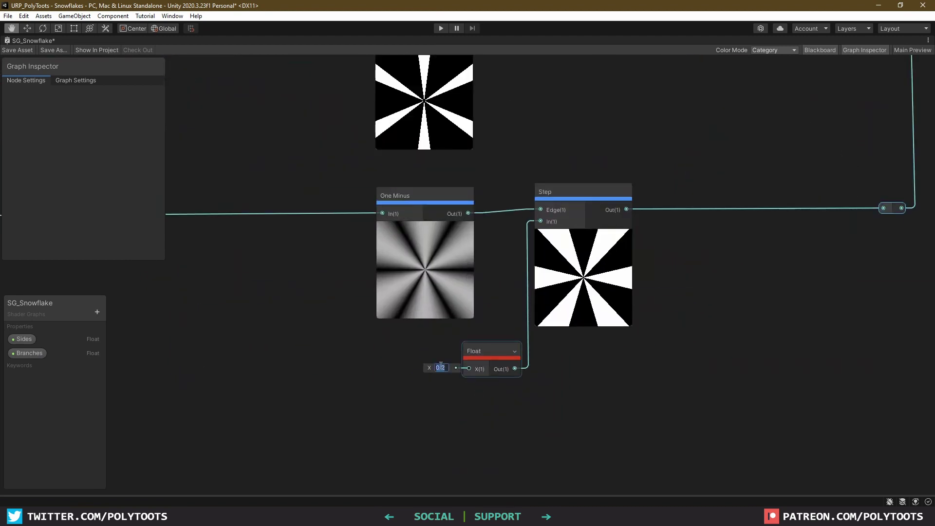
pyautogui.write('0.5')
# Step: Convert the Float node into an exposed property and name it Branch Thickness
pyautogui.moveTo(484, 350); pyautogui.dragTo(481, 349)
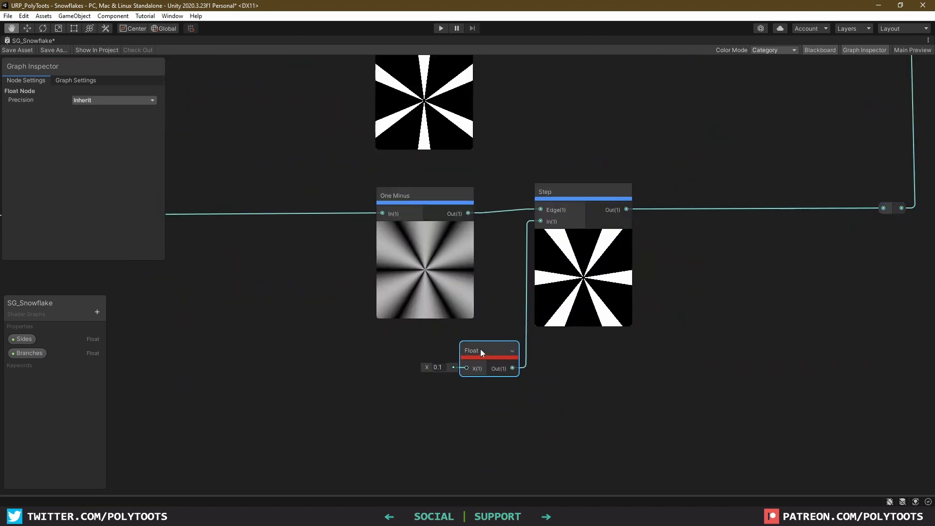
pyautogui.rightClick(480, 348)
pyautogui.moveTo(506, 441)
pyautogui.click(599, 446)
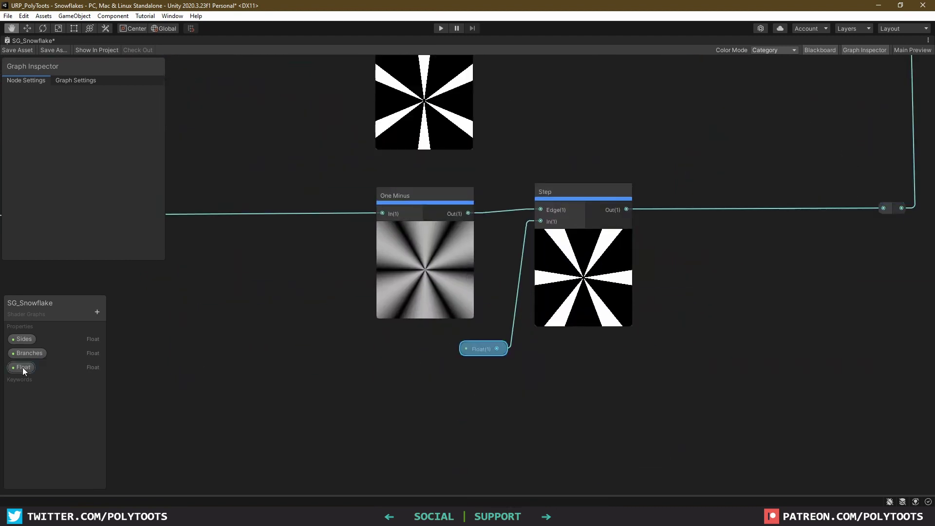
pyautogui.doubleClick(26, 368)
pyautogui.write('Branch')
pyautogui.click(609, 382)
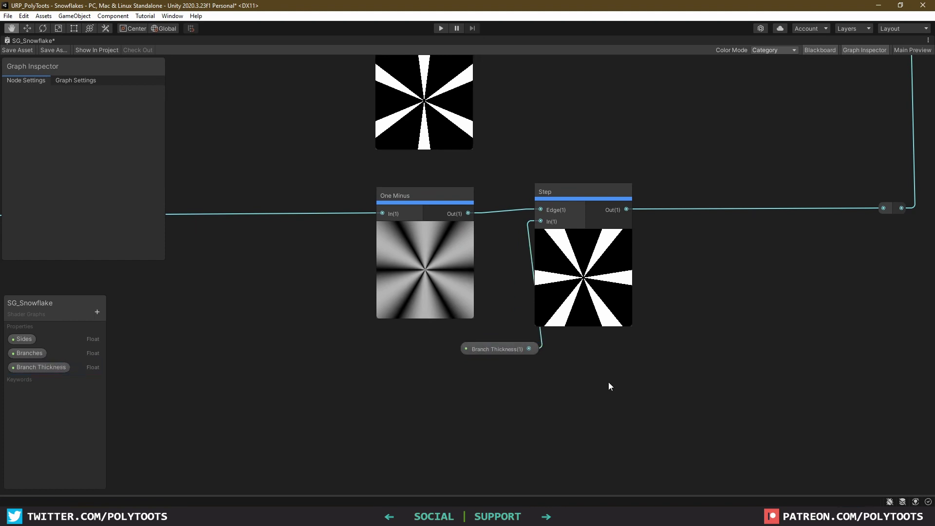
# Step: Add a Multiply node between the second Subtract and the master stack
pyautogui.click(583, 192)
pyautogui.scroll(-4, 553, 402)
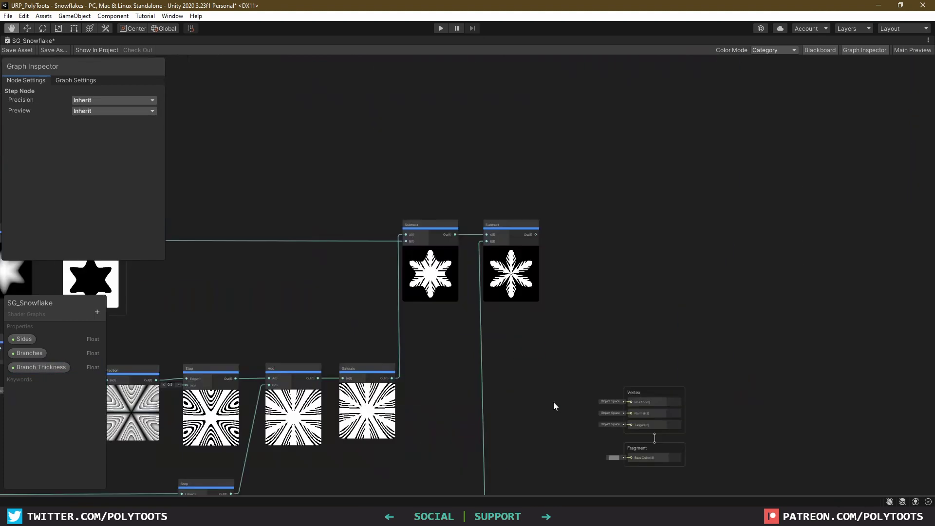
pyautogui.moveTo(553, 402); pyautogui.dragTo(582, 338, button='middle')
pyautogui.scroll(2, 603, 329)
pyautogui.click(542, 259)
pyautogui.press('space')
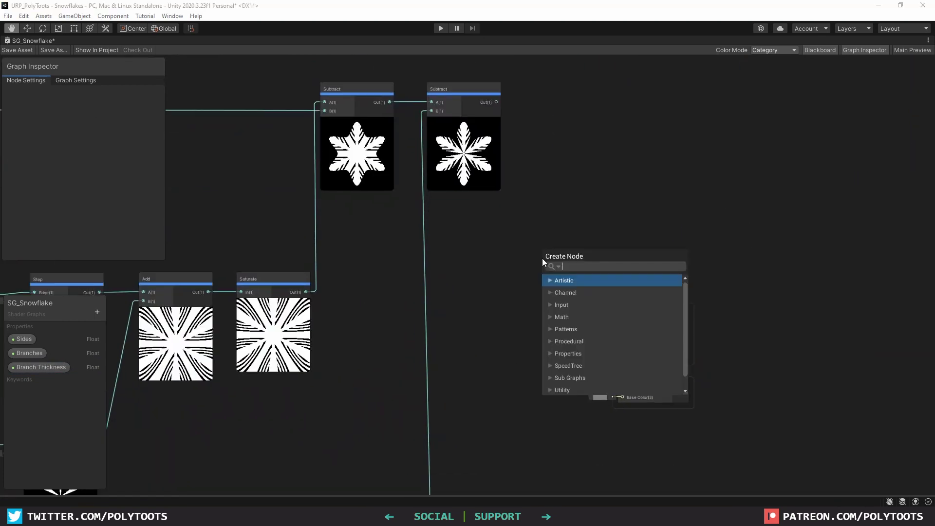
pyautogui.write('multiply')
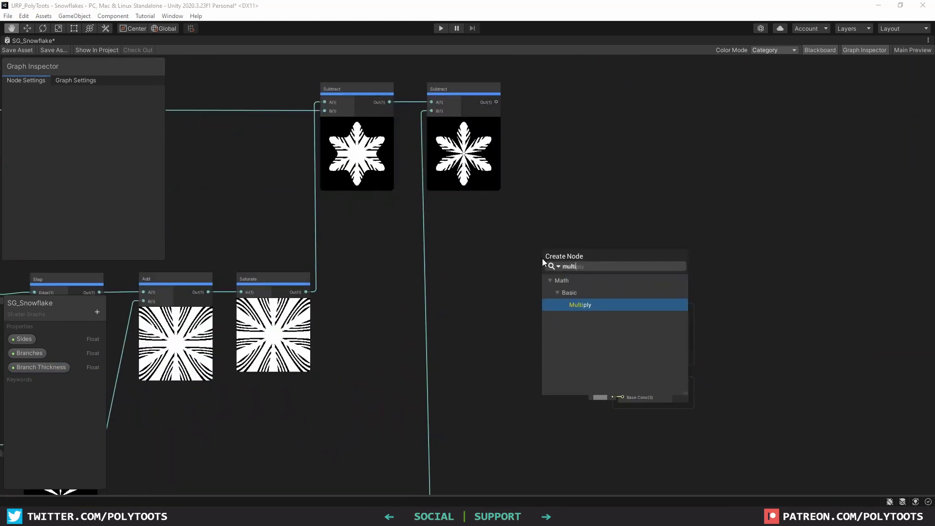
pyautogui.press('Return')
pyautogui.click(562, 281)
pyautogui.moveTo(562, 281); pyautogui.dragTo(559, 215)
# Step: Multiply a new Vertex Color node (A) with the final Subtract output (B), and connect the result to the Fragment's Base Color
pyautogui.click(569, 152)
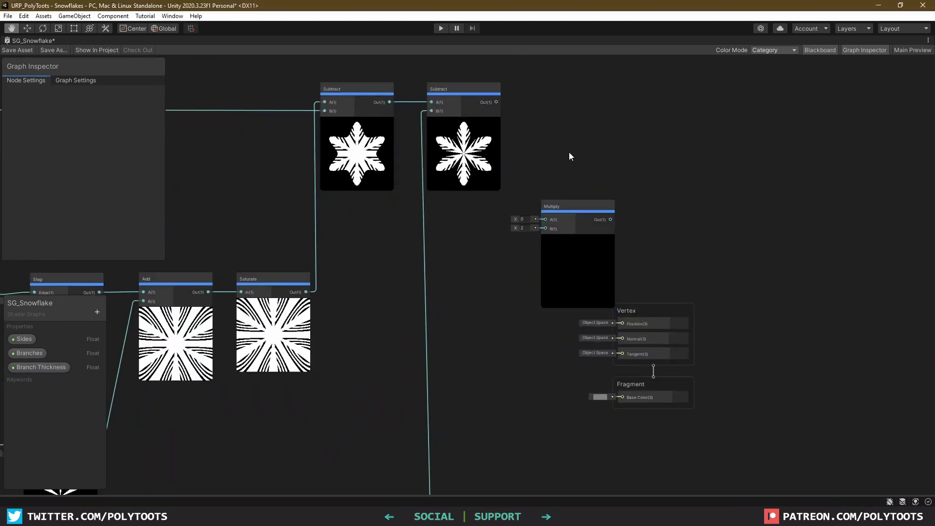
pyautogui.press('space')
pyautogui.write('vertt')
pyautogui.press('BackSpace')
pyautogui.press('BackSpace')
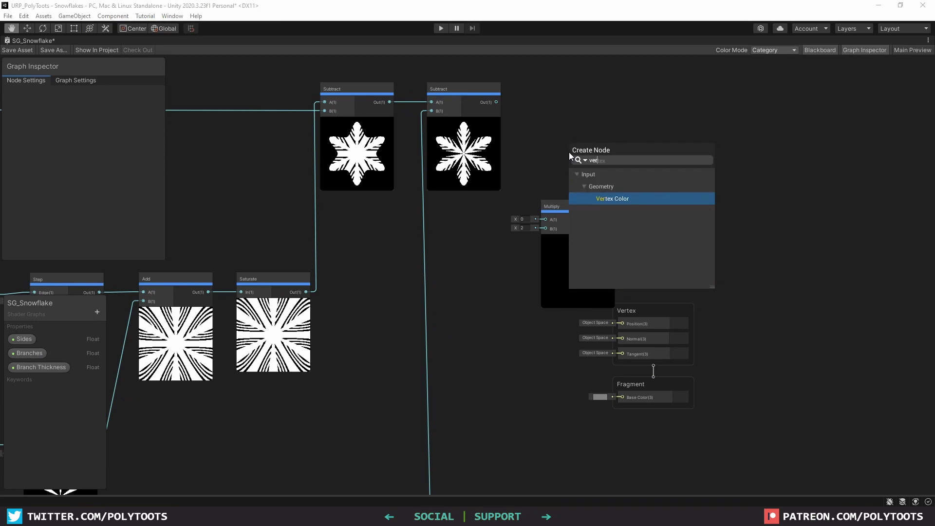
pyautogui.press('Return')
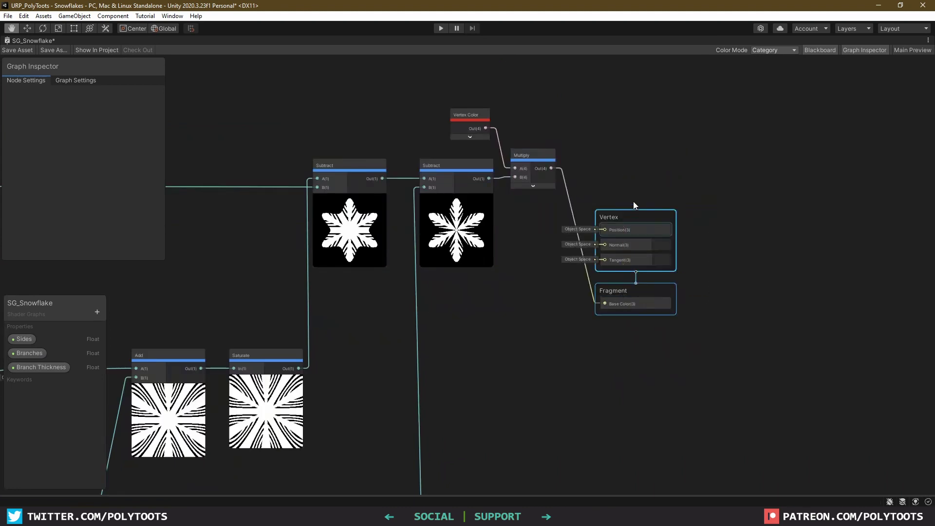
pyautogui.moveTo(633, 220); pyautogui.dragTo(641, 174)
pyautogui.click(538, 288)
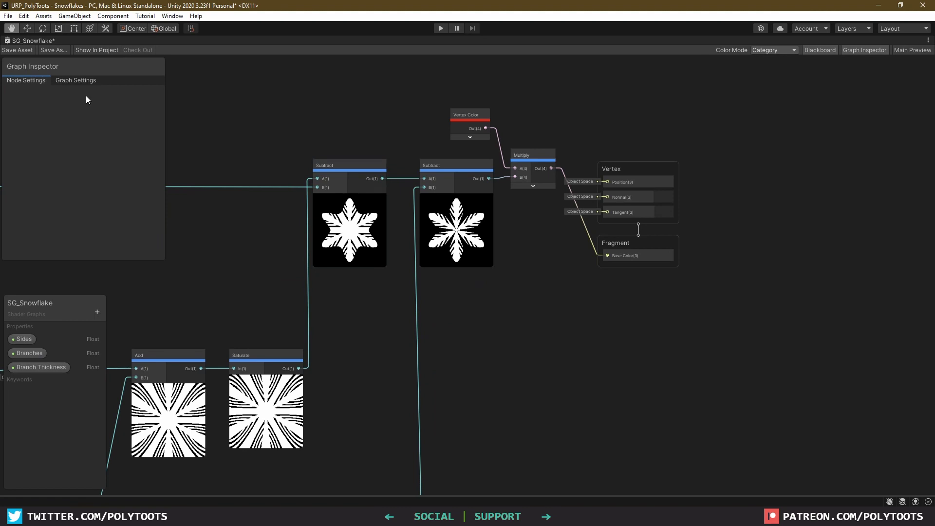
# Step: Save the graph with Alpha Clip enabled and the final Subtract output connected to the Fragment's Alpha
pyautogui.click(74, 81)
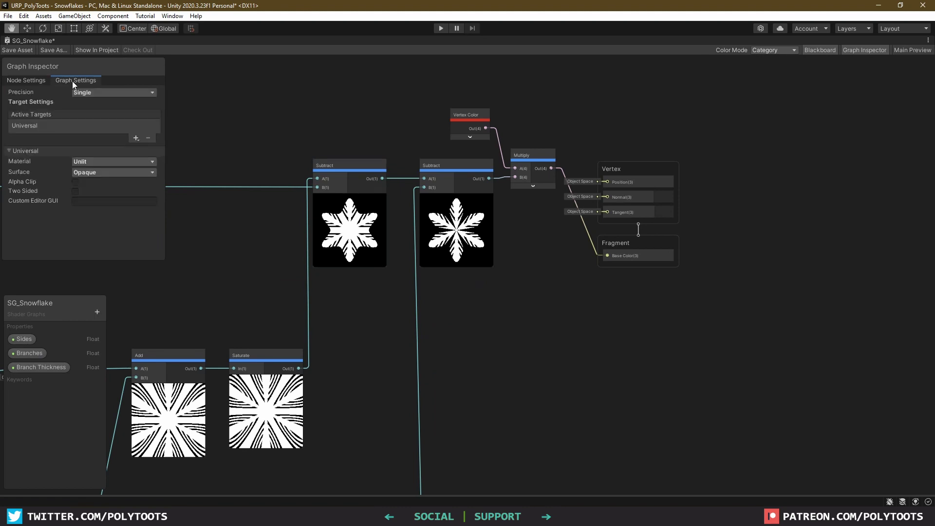
pyautogui.click(75, 182)
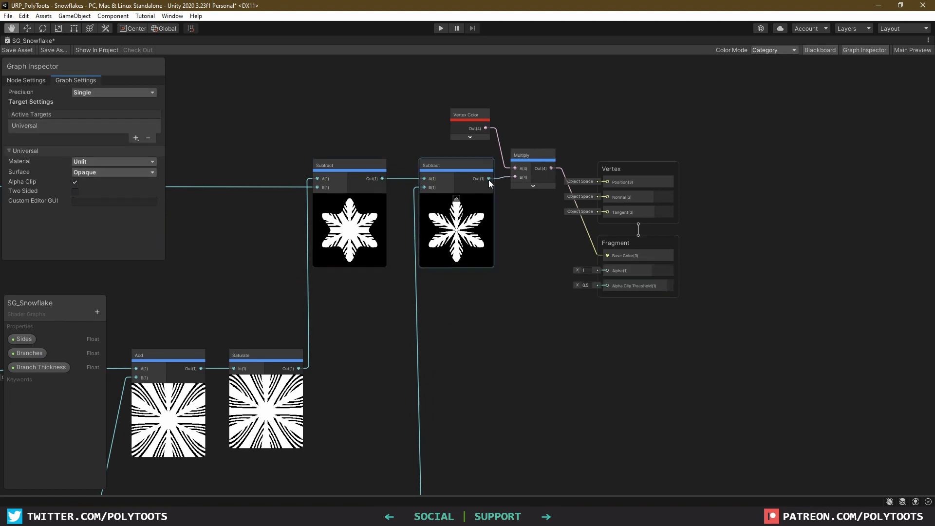
pyautogui.moveTo(491, 250); pyautogui.dragTo(487, 258)
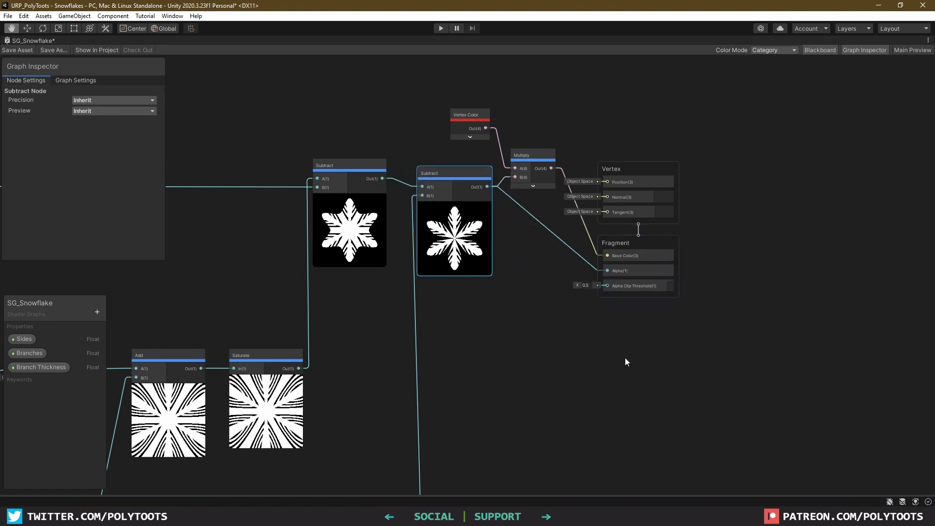
pyautogui.click(270, 95)
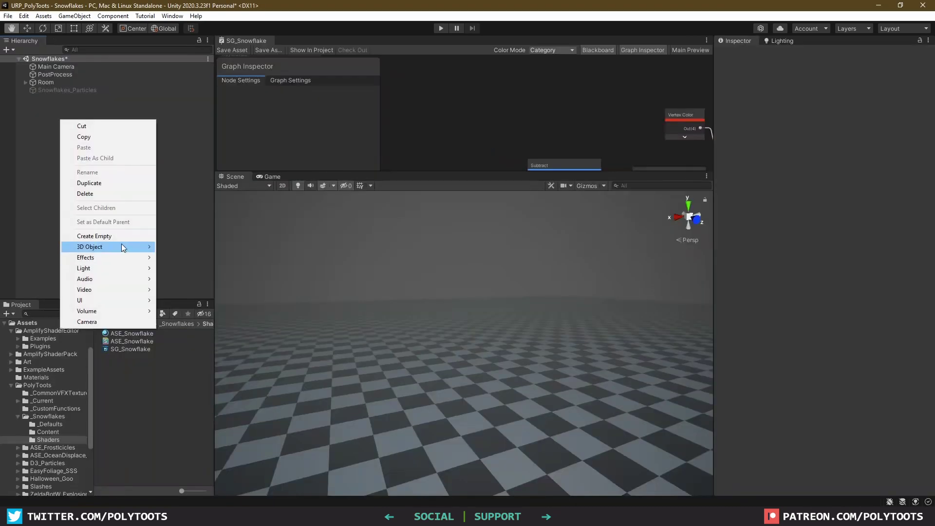
# Step: Create a Plane in the scene, rotate it 90 degrees about X and face it straight on
pyautogui.click(195, 288)
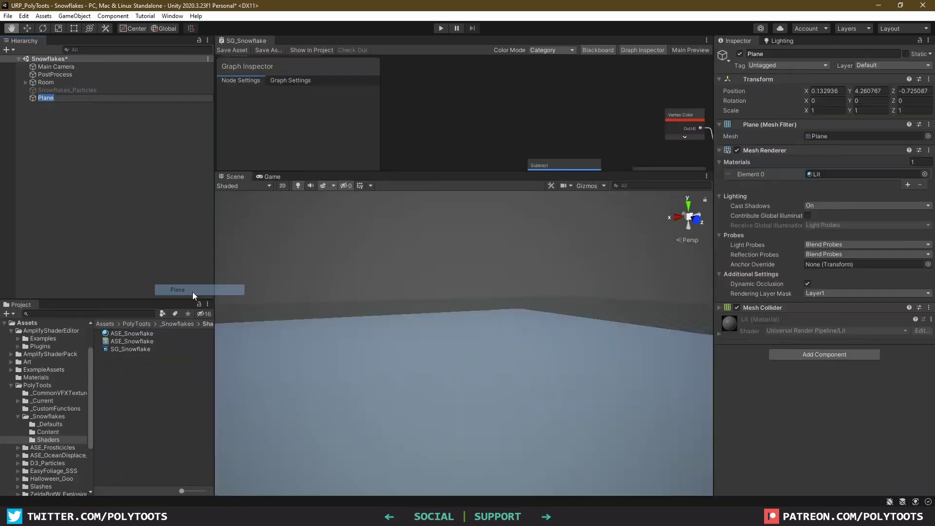
pyautogui.press('e')
pyautogui.moveTo(455, 356); pyautogui.dragTo(379, 412)
pyautogui.click(679, 222)
# Step: Create a material from the SG_Snowflake shader in the Shaders folder and apply it to the plane
pyautogui.click(118, 350)
pyautogui.rightClick(122, 351)
pyautogui.moveTo(168, 95)
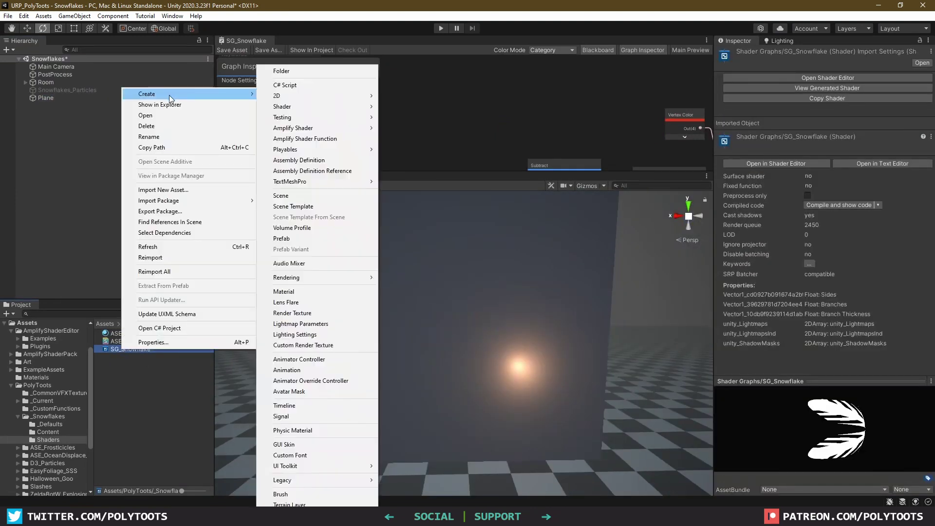
pyautogui.click(282, 284)
pyautogui.press('Return')
pyautogui.moveTo(158, 357); pyautogui.dragTo(429, 288)
pyautogui.click(468, 298)
# Step: Try different Sides values on the plane's snowflake material, and set Sides back to 6
pyautogui.keyDown('alt'); pyautogui.moveTo(428, 289); pyautogui.dragTo(524, 298); pyautogui.keyUp('alt')
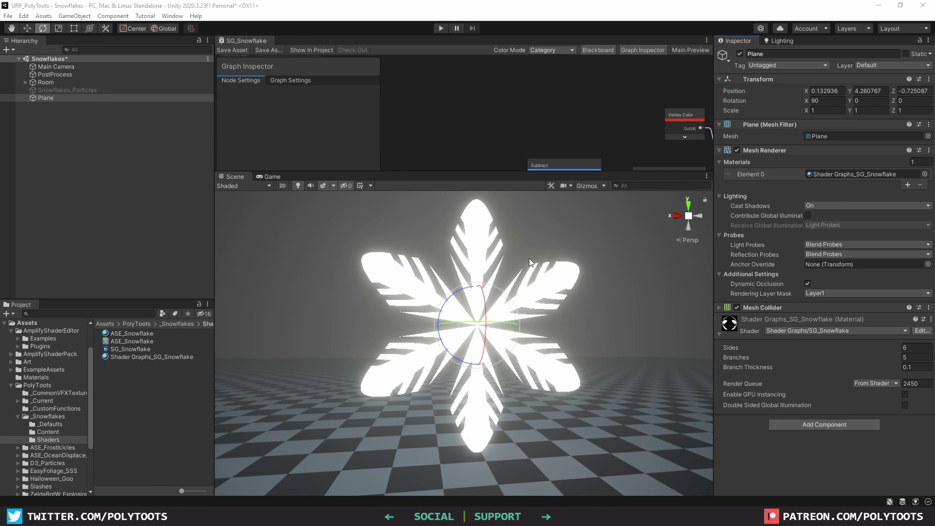
pyautogui.keyDown('alt'); pyautogui.moveTo(530, 261); pyautogui.dragTo(533, 305); pyautogui.keyUp('alt')
pyautogui.press('q')
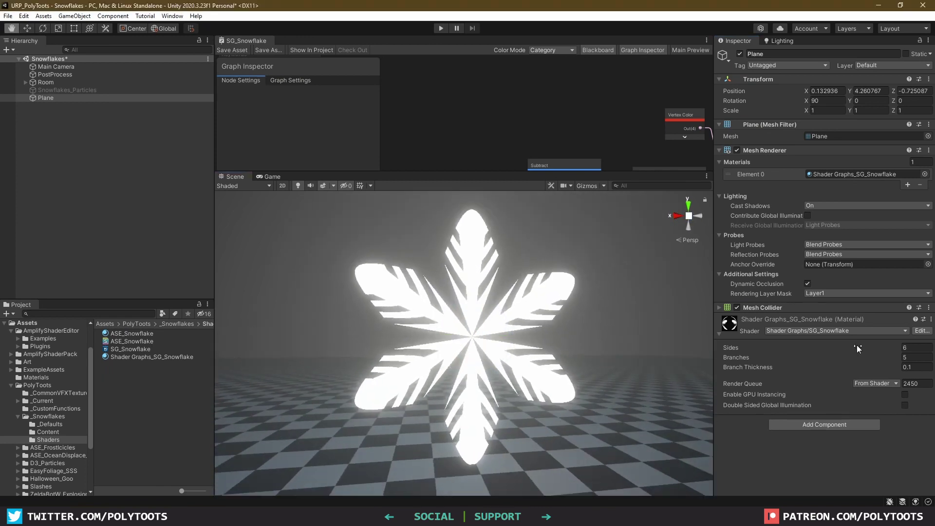
pyautogui.moveTo(864, 346); pyautogui.dragTo(921, 347)
pyautogui.write('6')
pyautogui.press('Return')
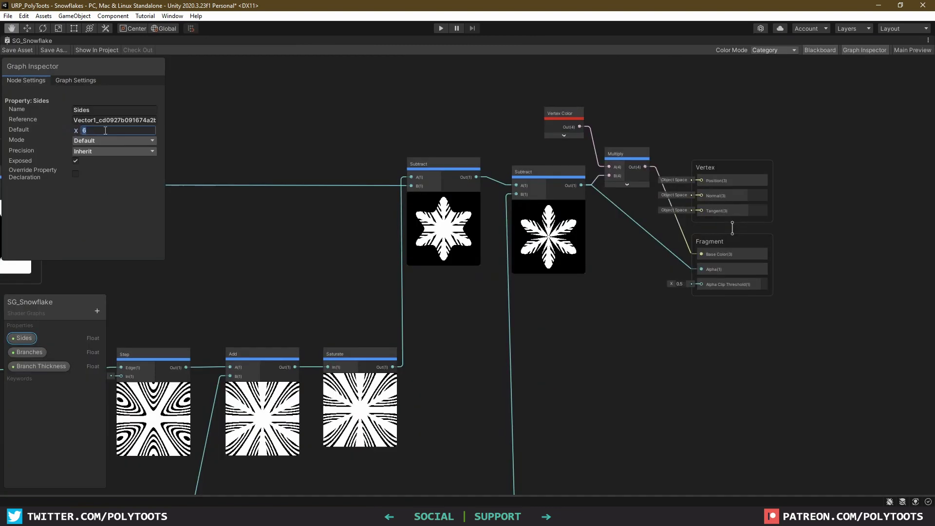
# Step: Set the default value of the Sides property to 8
pyautogui.write('8')
pyautogui.press('Return')
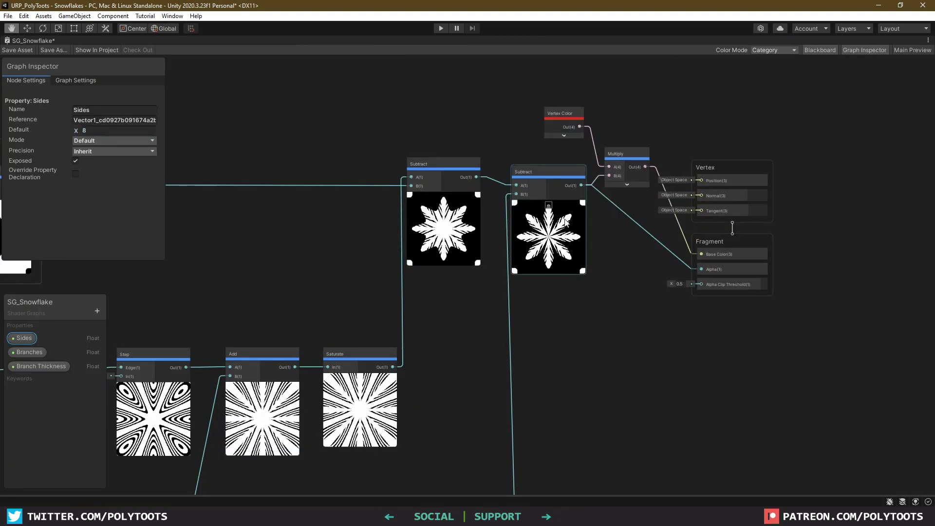
pyautogui.click(554, 246)
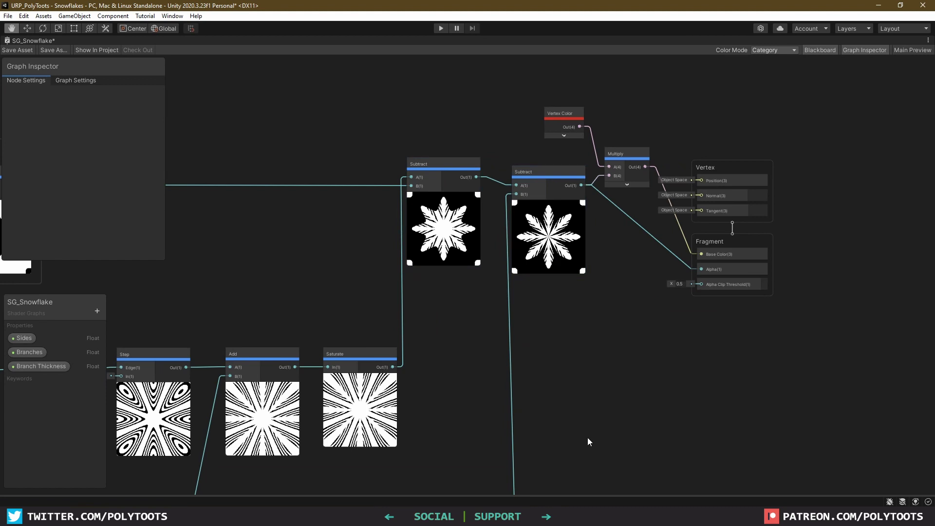
# Step: Try an In value of about 0.2 on the Star group's Step node
pyautogui.click(543, 233)
pyautogui.moveTo(543, 233); pyautogui.dragTo(716, 281, button='middle')
pyautogui.moveTo(489, 227); pyautogui.dragTo(685, 237, button='middle')
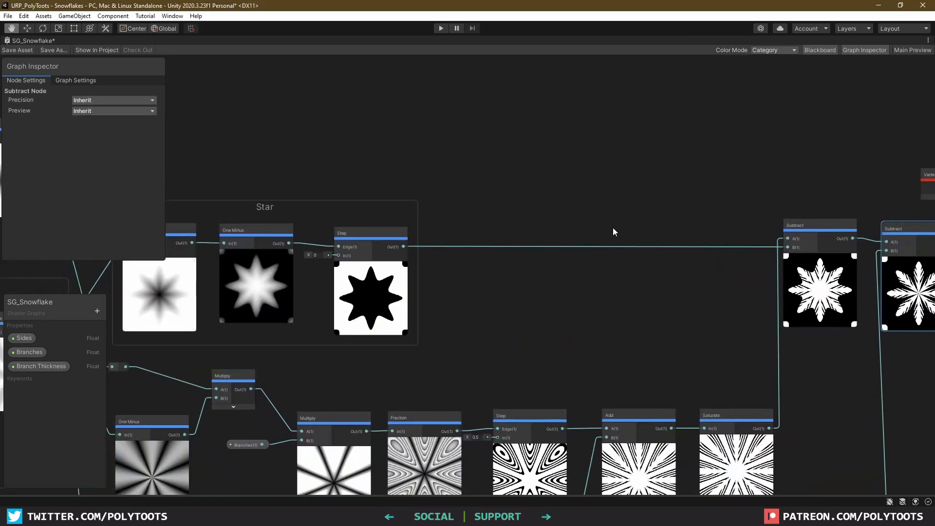
pyautogui.moveTo(471, 255); pyautogui.dragTo(670, 238, button='middle')
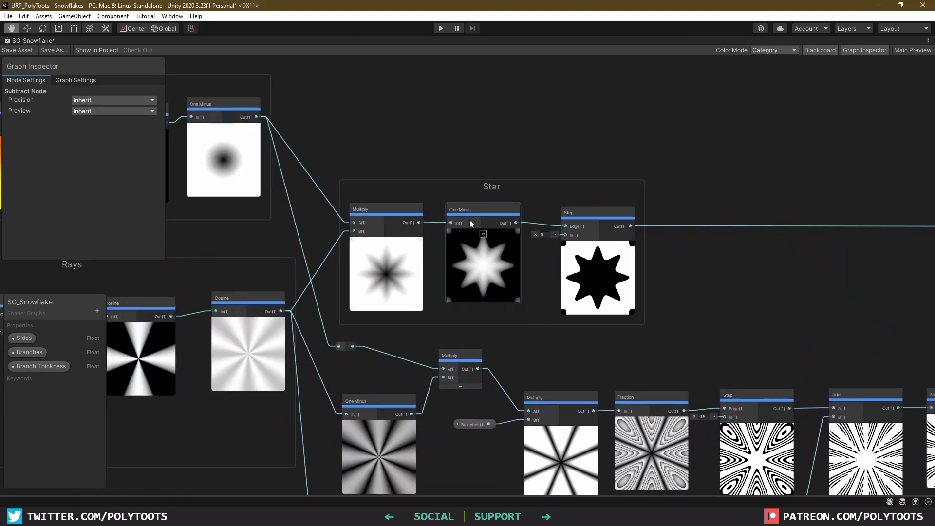
pyautogui.moveTo(392, 184); pyautogui.dragTo(498, 217, button='middle')
pyautogui.click(692, 262)
pyautogui.moveTo(691, 262); pyautogui.dragTo(475, 241, button='middle')
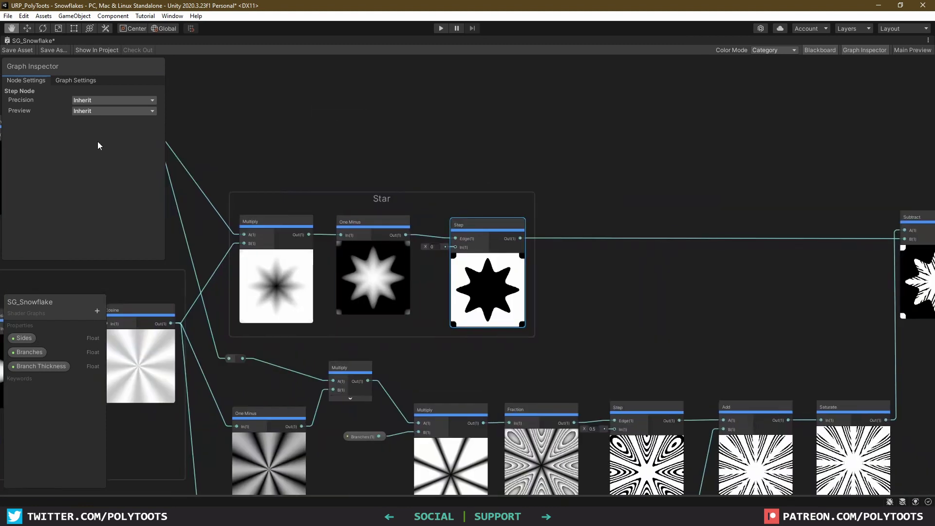
pyautogui.click(433, 247)
pyautogui.write('0.2')
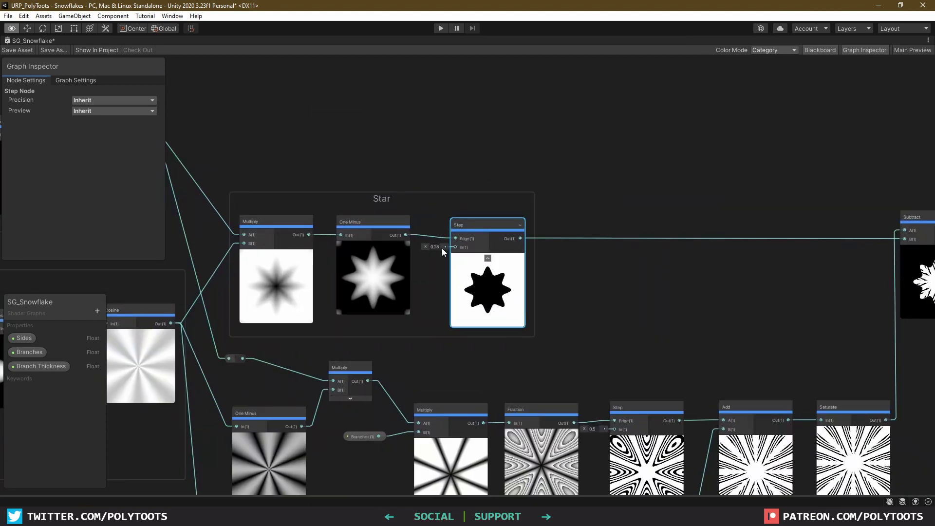
# Step: Make room beside the Star group's Step node, and add a Float node connected to its In input
pyautogui.moveTo(436, 247); pyautogui.dragTo(538, 214)
pyautogui.click(437, 279)
pyautogui.press('space')
pyautogui.write('float')
pyautogui.press('Return')
pyautogui.moveTo(470, 312); pyautogui.dragTo(522, 236)
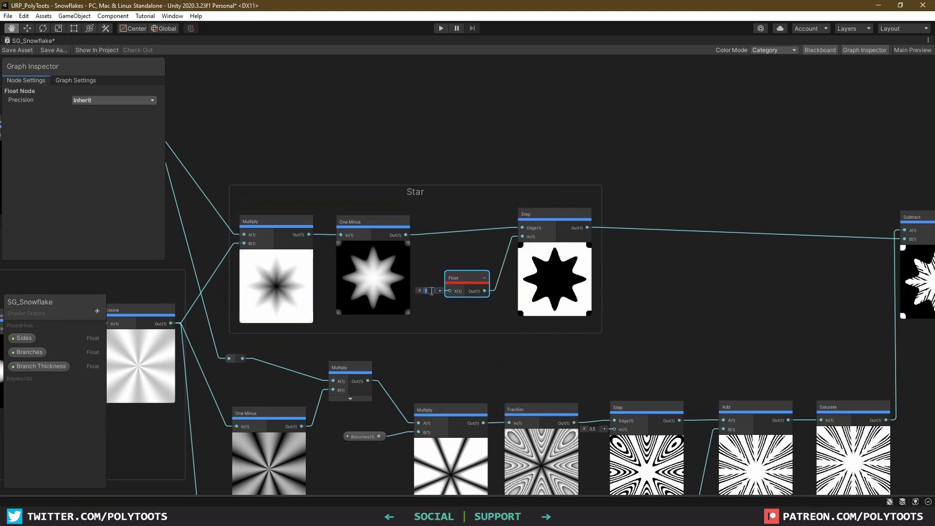
# Step: Convert the Float node to a property named Star Grow, and arrange it and the Step node compactly in the Star group
pyautogui.scroll(2, 468, 274)
pyautogui.rightClick(468, 274)
pyautogui.click(596, 379)
pyautogui.doubleClick(23, 381)
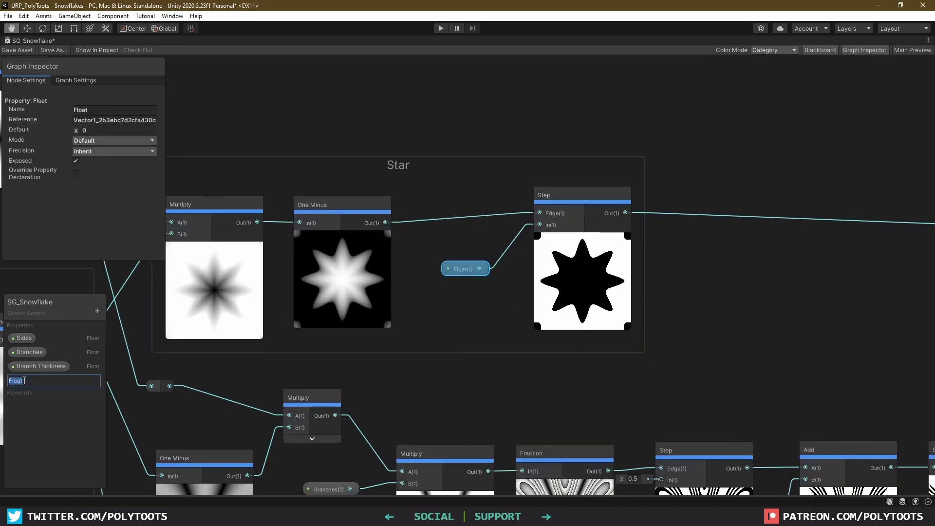
pyautogui.write('Star Grow')
pyautogui.press('Return')
pyautogui.moveTo(473, 270); pyautogui.dragTo(409, 340)
pyautogui.moveTo(575, 197); pyautogui.dragTo(482, 208)
pyautogui.click(407, 341)
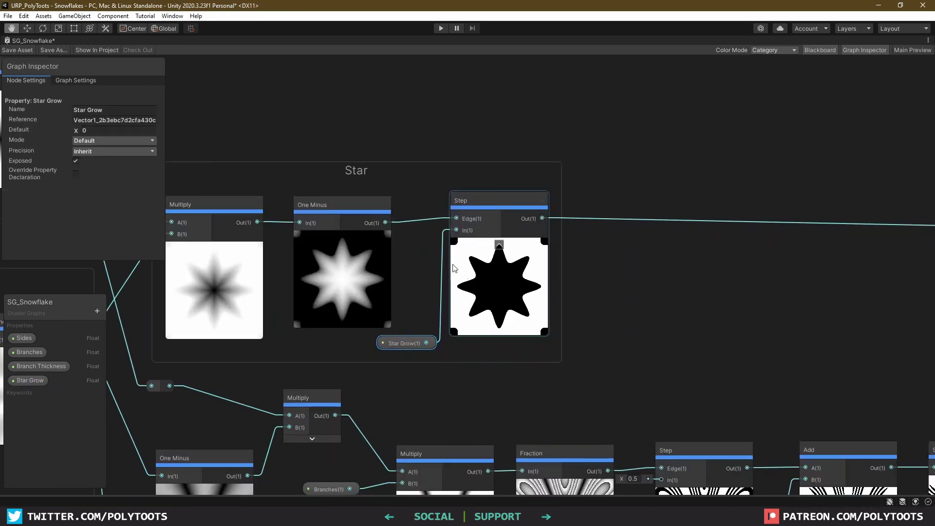
# Step: Add a Multiply node fed by the R output of the Circle group's Split, and place it above the group
pyautogui.scroll(-2, 422, 259)
pyautogui.moveTo(405, 227); pyautogui.dragTo(709, 326, button='middle')
pyautogui.scroll(-4, 579, 247)
pyautogui.click(694, 332)
pyautogui.scroll(2, 408, 262)
pyautogui.moveTo(409, 262); pyautogui.dragTo(437, 134)
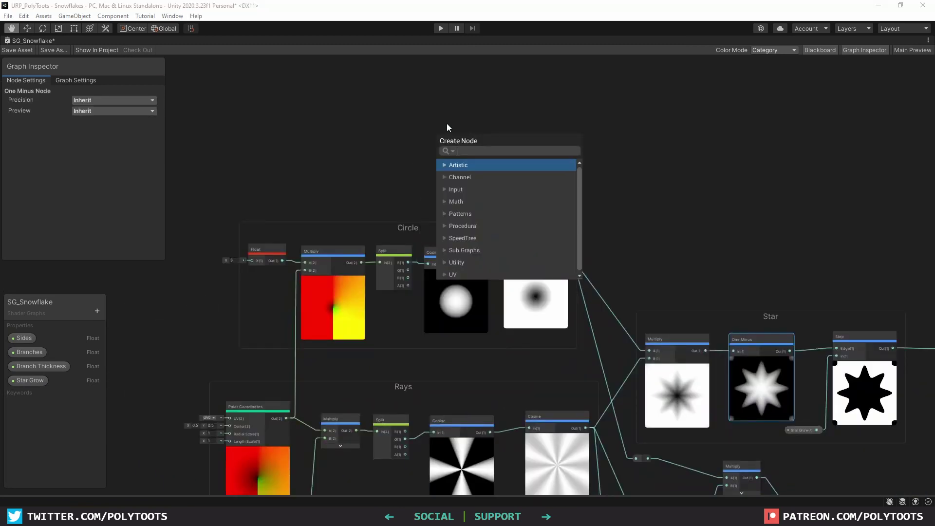
pyautogui.write('mult')
pyautogui.press('Return')
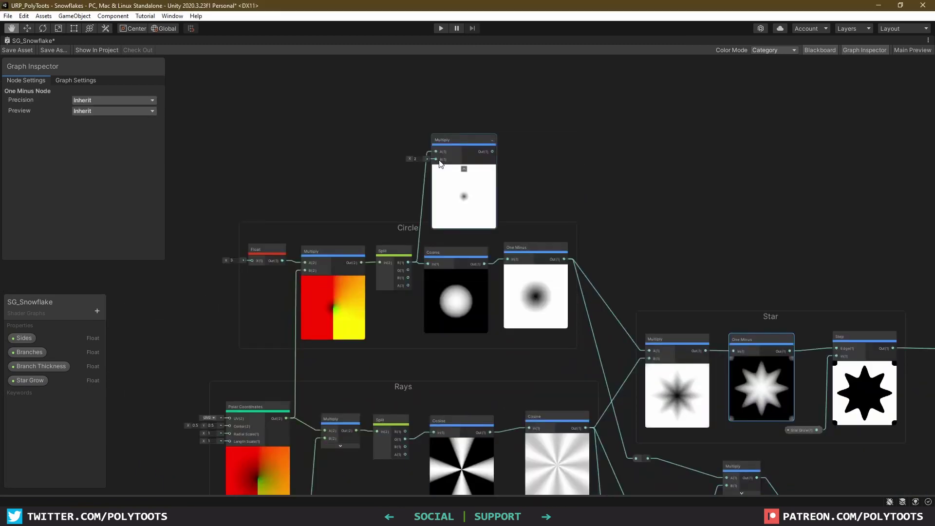
pyautogui.click(454, 135)
pyautogui.moveTo(454, 135); pyautogui.dragTo(454, 115)
# Step: Set the new Multiply node's B input to 0.5 and adjust the node's position above the Circle group
pyautogui.scroll(2, 407, 144)
pyautogui.click(420, 143)
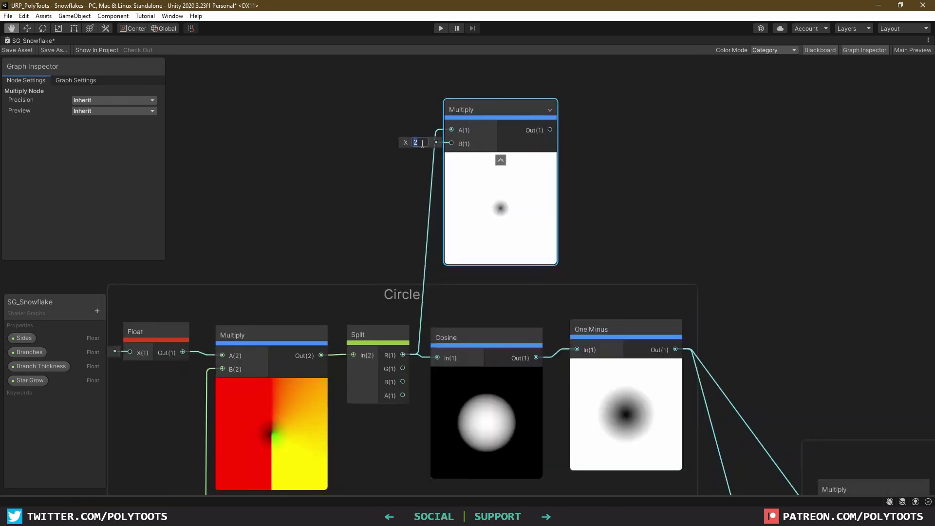
pyautogui.write('0.5')
pyautogui.moveTo(488, 111); pyautogui.dragTo(477, 108)
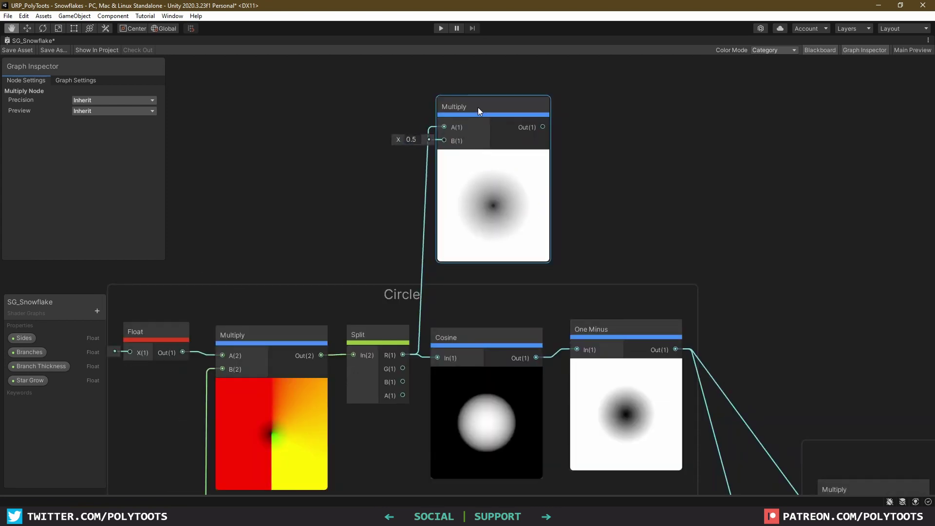
# Step: Add a Cosine node beside the new Multiply node and connect the Multiply output to it
pyautogui.moveTo(550, 203); pyautogui.dragTo(462, 200, button='middle')
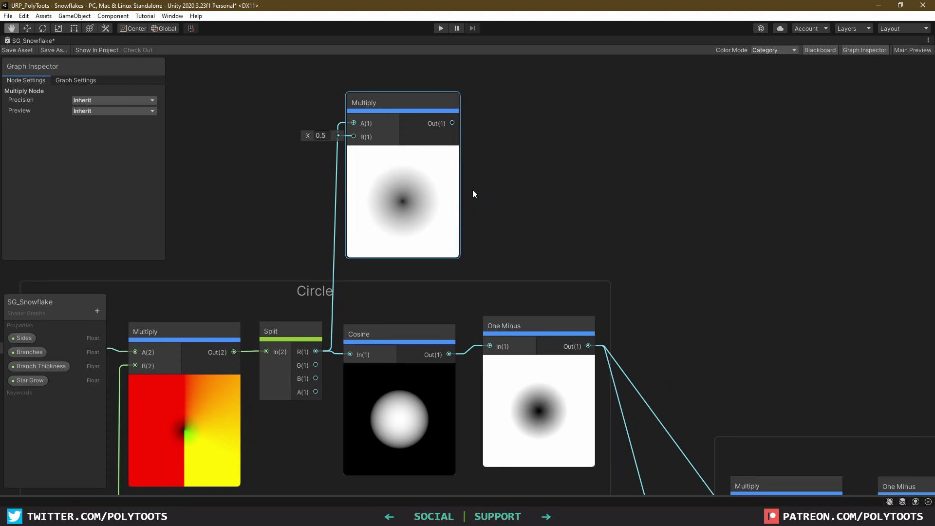
pyautogui.click(536, 181)
pyautogui.press('space')
pyautogui.write('cosein')
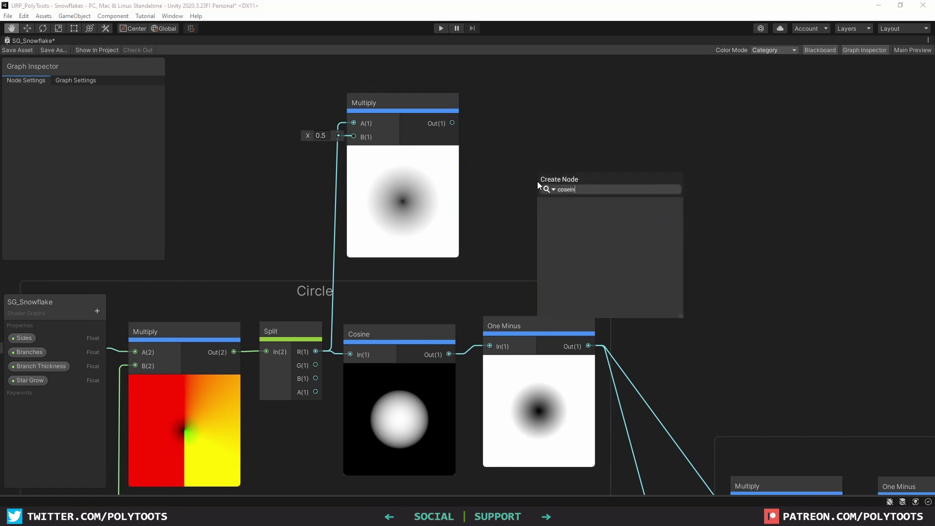
pyautogui.press('Return')
pyautogui.moveTo(452, 123); pyautogui.dragTo(563, 115)
# Step: Add a Step node with the Cosine output as its Edge and an In value of 0.1
pyautogui.click(703, 159)
pyautogui.press('space')
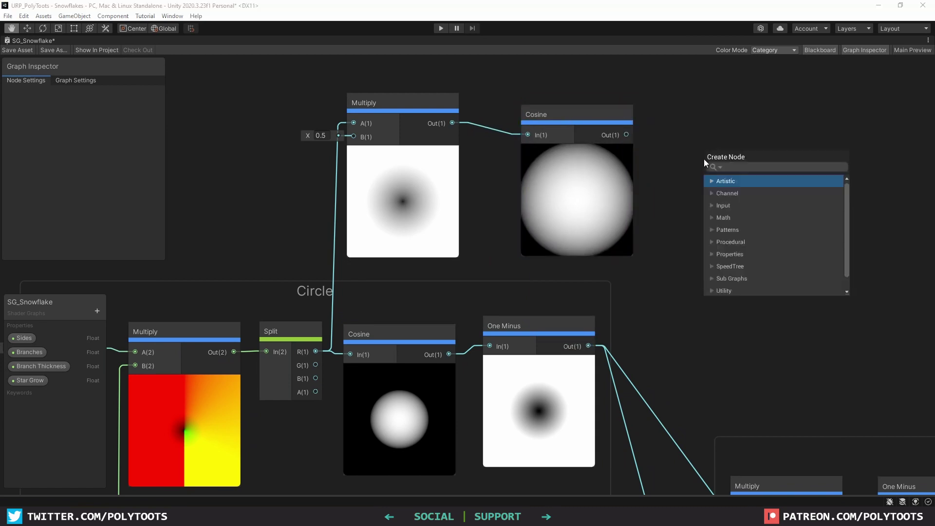
pyautogui.write('ste')
pyautogui.press('Return')
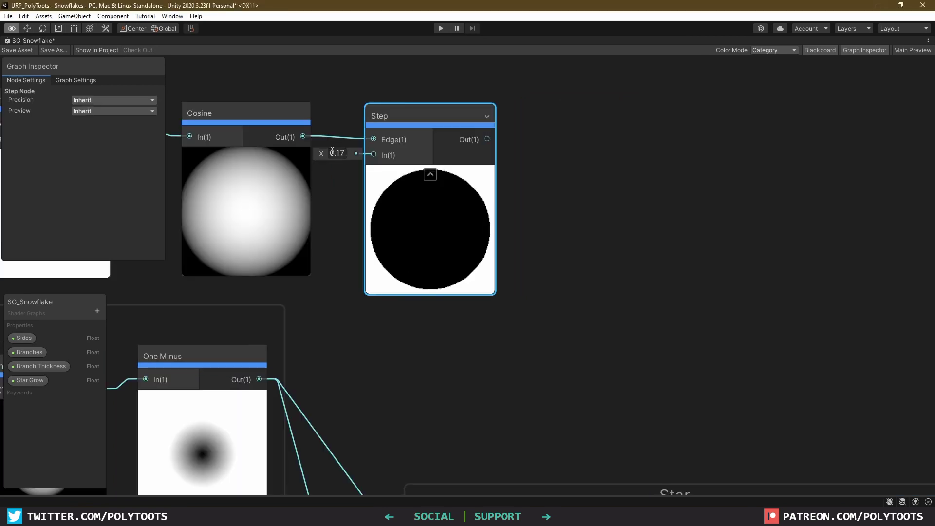
pyautogui.press('BackSpace')
pyautogui.click(352, 160)
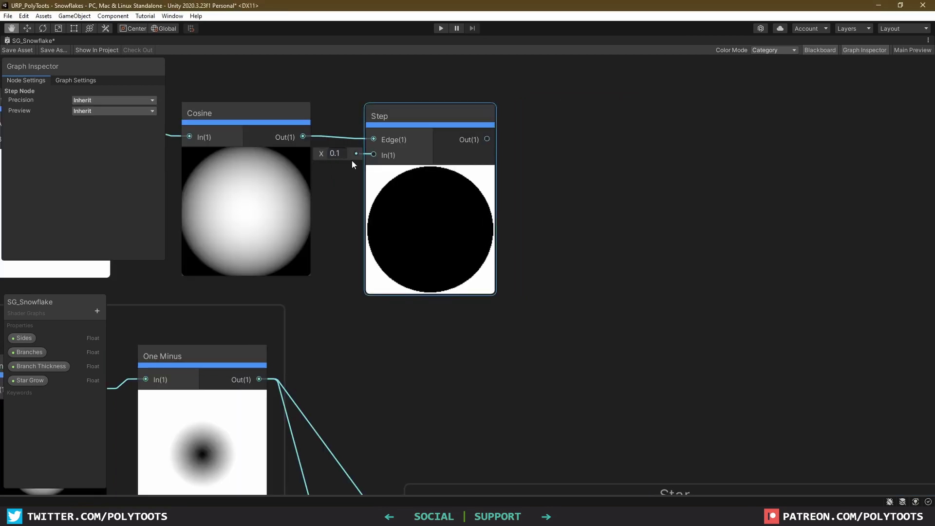
# Step: Insert an Add node between the Star group's Multiply and One Minus, with the large circle's Step output connected to A
pyautogui.click(522, 242)
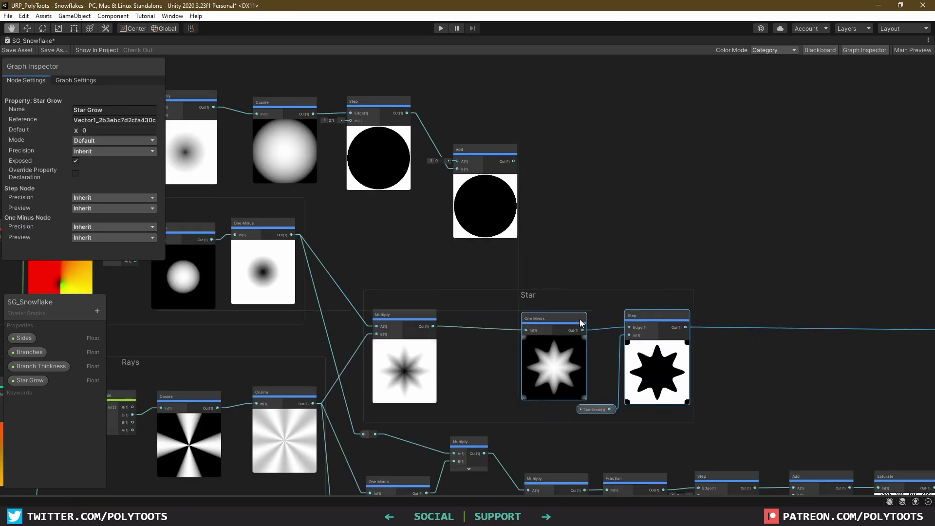
pyautogui.moveTo(556, 385); pyautogui.dragTo(592, 388)
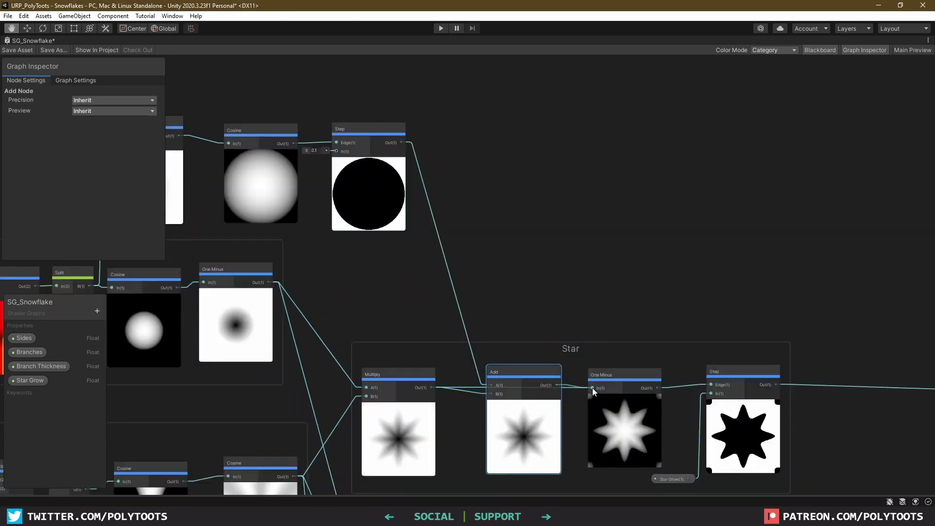
pyautogui.moveTo(630, 417); pyautogui.dragTo(527, 384, button='middle')
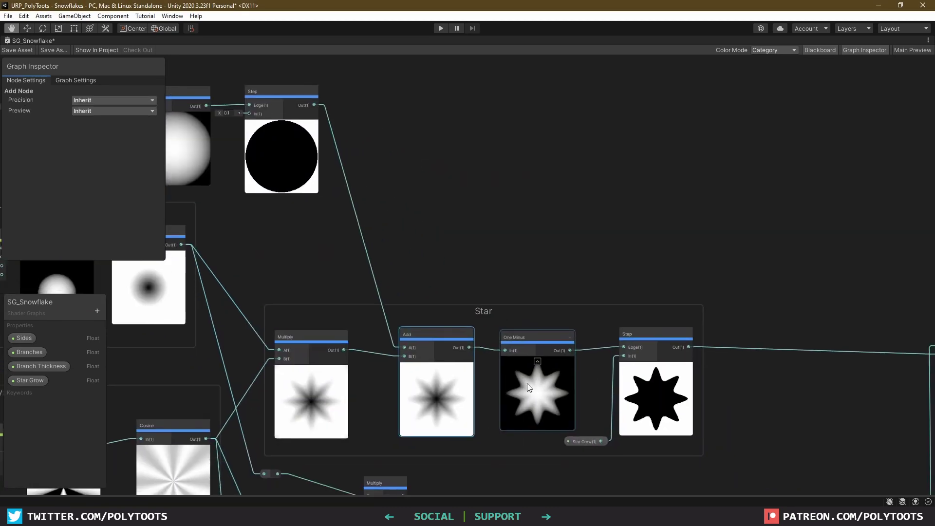
# Step: Move the Star Grow and Step nodes closer to One Minus in the Star group
pyautogui.click(642, 385)
pyautogui.moveTo(587, 441); pyautogui.dragTo(568, 443)
pyautogui.moveTo(638, 400); pyautogui.dragTo(633, 401)
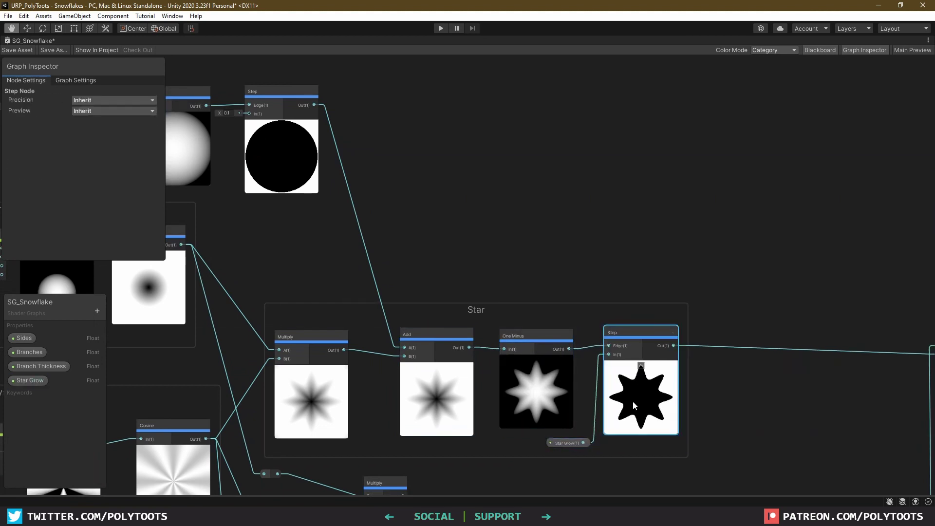
# Step: Save the shader graph and return to the full editor layout with the scene and material visible
pyautogui.scroll(-1, 701, 385)
pyautogui.moveTo(712, 381); pyautogui.dragTo(651, 369, button='middle')
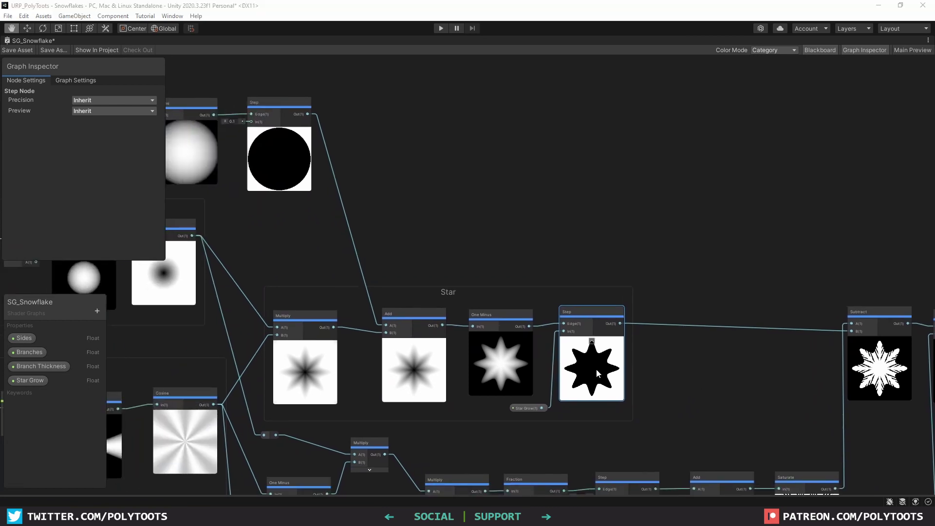
pyautogui.click(28, 52)
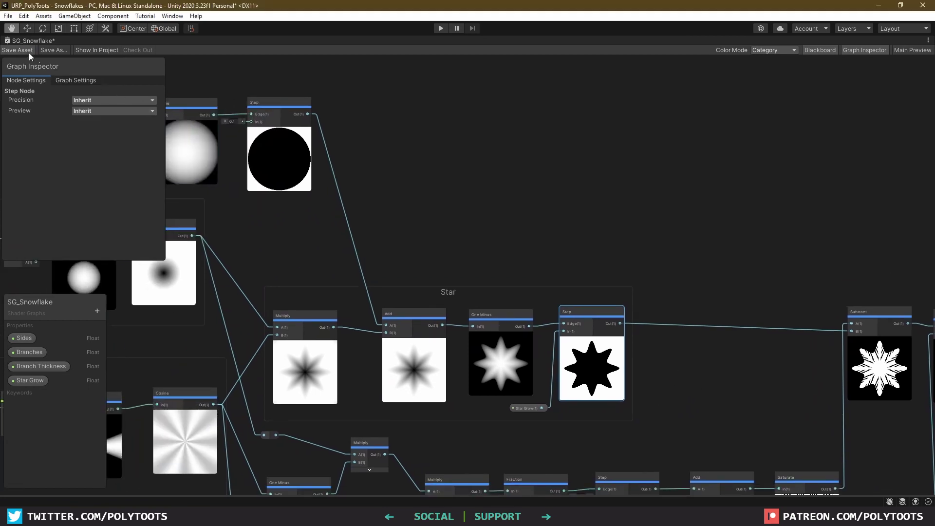
pyautogui.click(635, 217)
pyautogui.hotkey('shift', 'space')
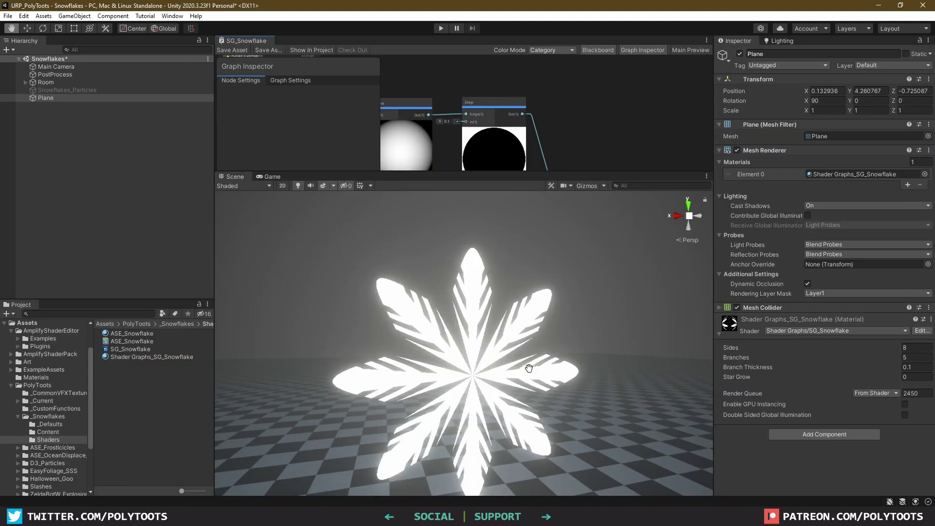
# Step: Try 7 Sides on the plane's snowflake material, and set Sides to 6
pyautogui.keyDown('alt'); pyautogui.moveTo(526, 365); pyautogui.dragTo(511, 343); pyautogui.keyUp('alt')
pyautogui.moveTo(882, 346); pyautogui.dragTo(921, 357)
pyautogui.click(920, 346)
pyautogui.write('7')
pyautogui.write('6')
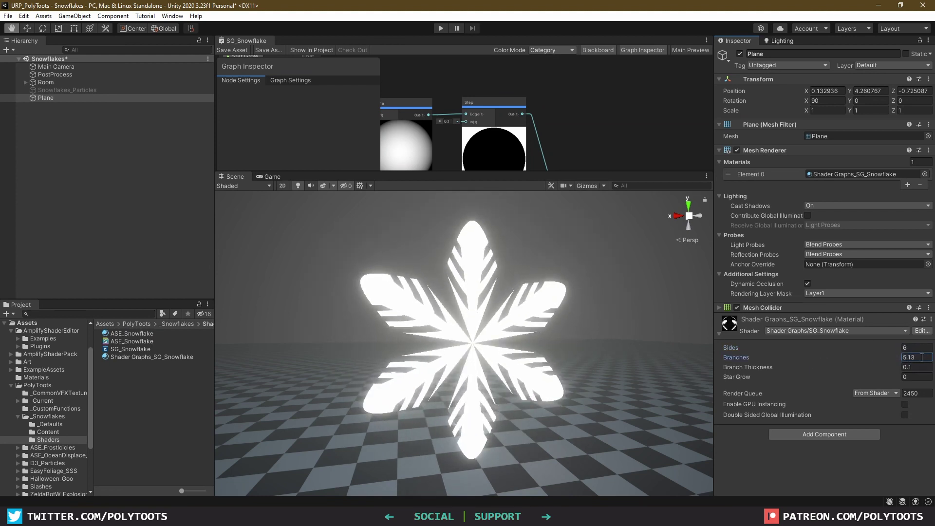
# Step: Set the snowflake material's Branches to 2 and try different Branch Thickness values, settling on 0.21
pyautogui.click(922, 357)
pyautogui.write('2')
pyautogui.press('Tab')
pyautogui.write('0.16')
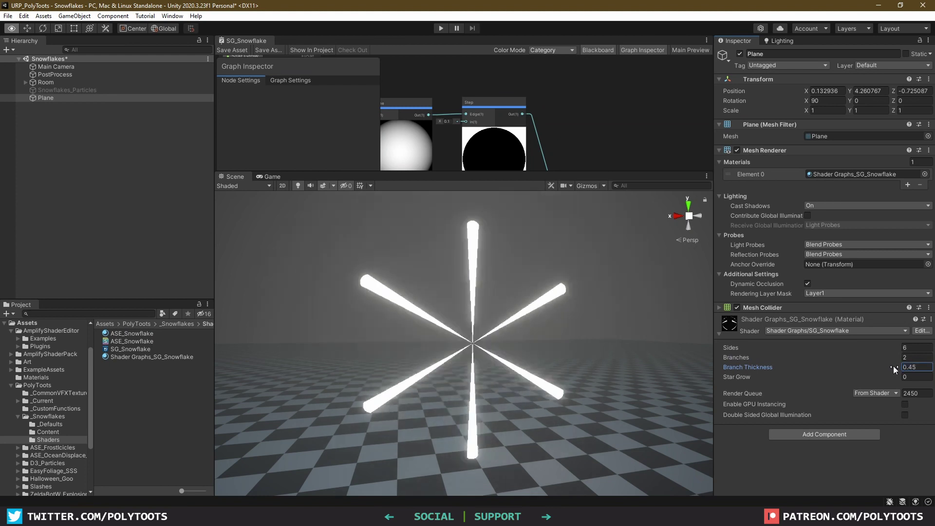
pyautogui.moveTo(884, 367); pyautogui.dragTo(904, 380)
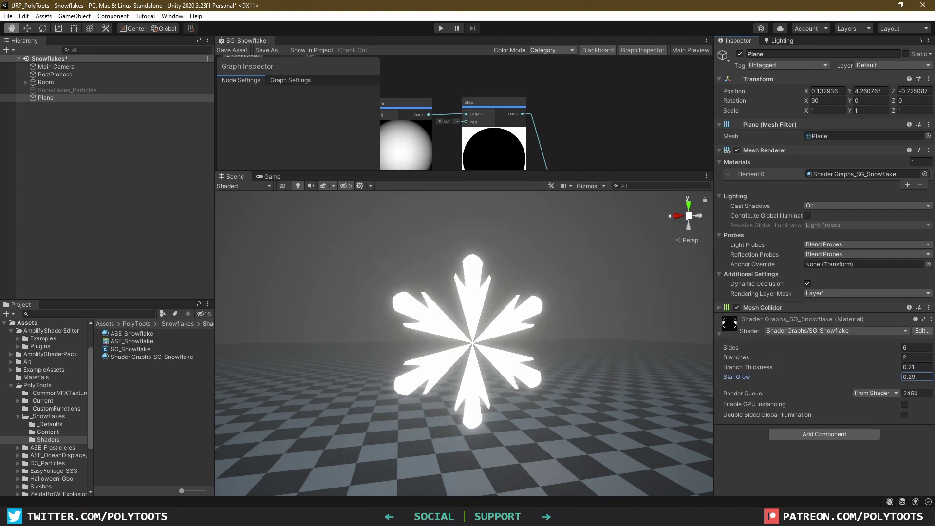
# Step: Set the snowflake material's Star Grow to 0
pyautogui.click(916, 376)
pyautogui.write('0')
pyautogui.press('Tab')
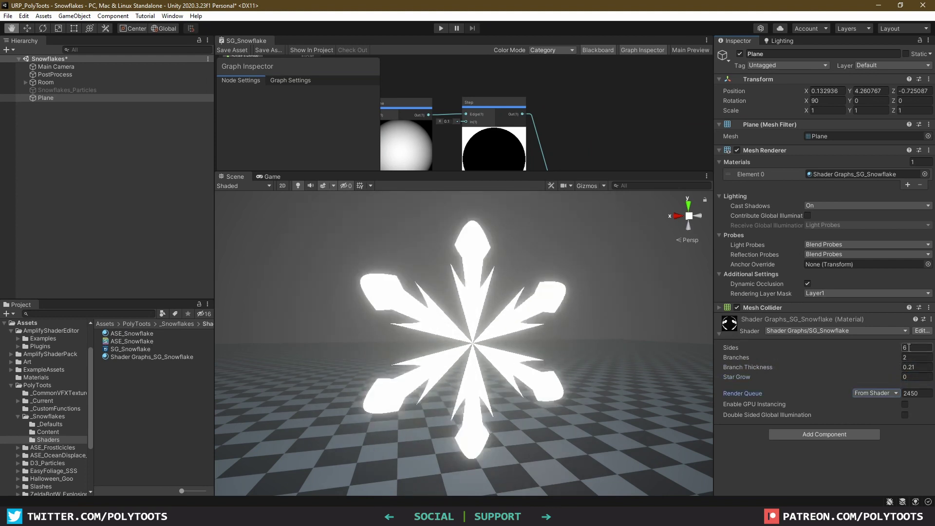